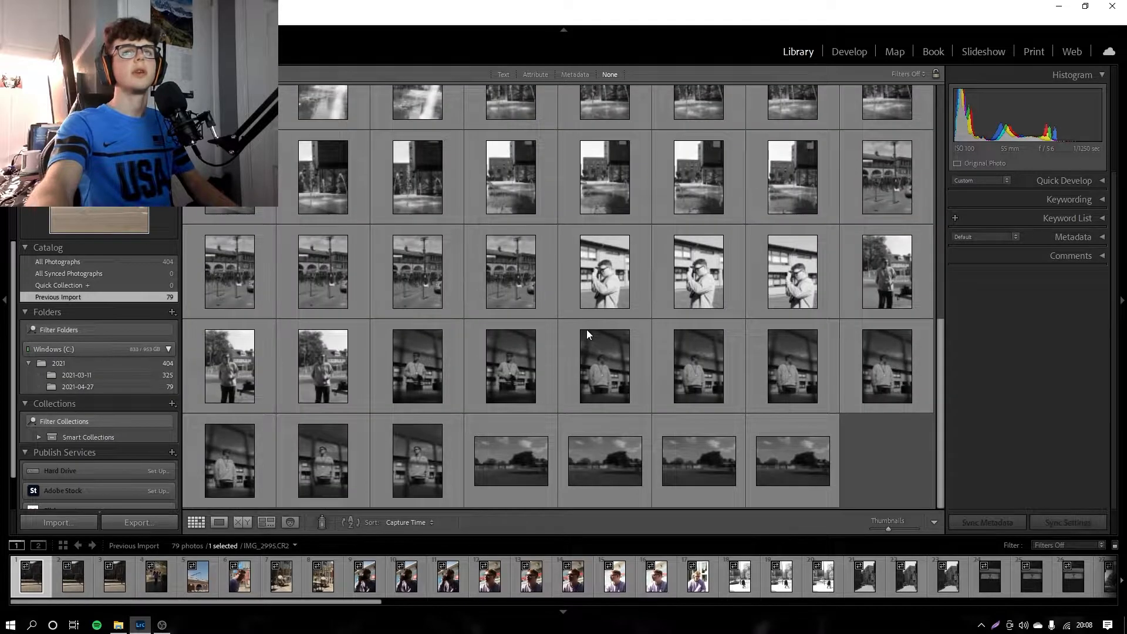
Step: Open the first street photo of the latest import for developing and inspect the figure lying on the pavement up close
scroll(816, 421, "up", 5)
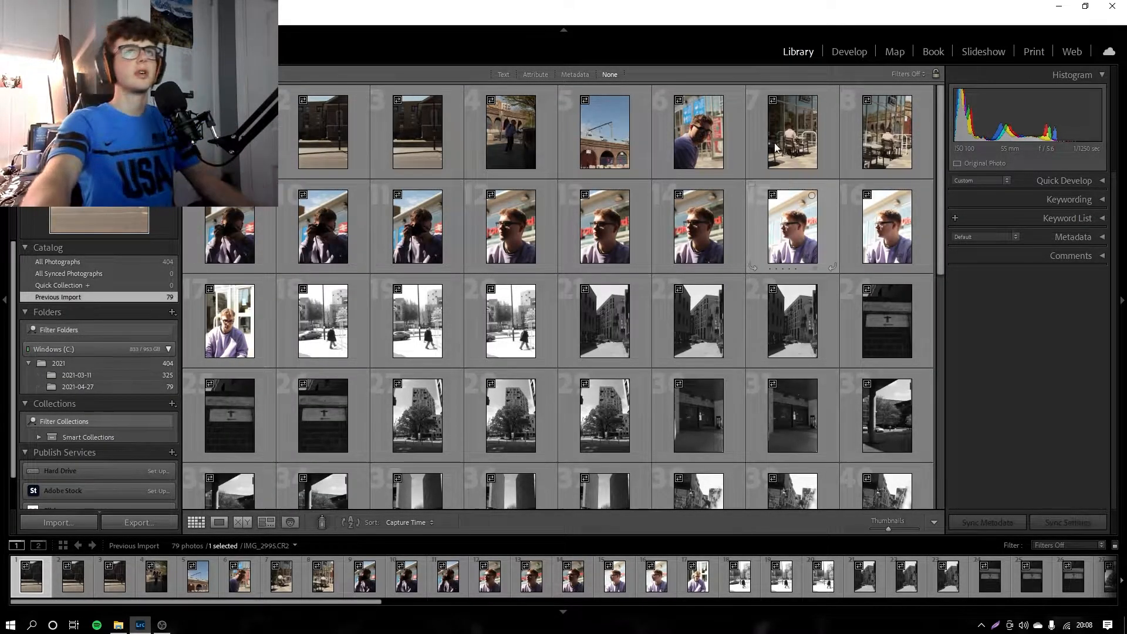
left_click(855, 52)
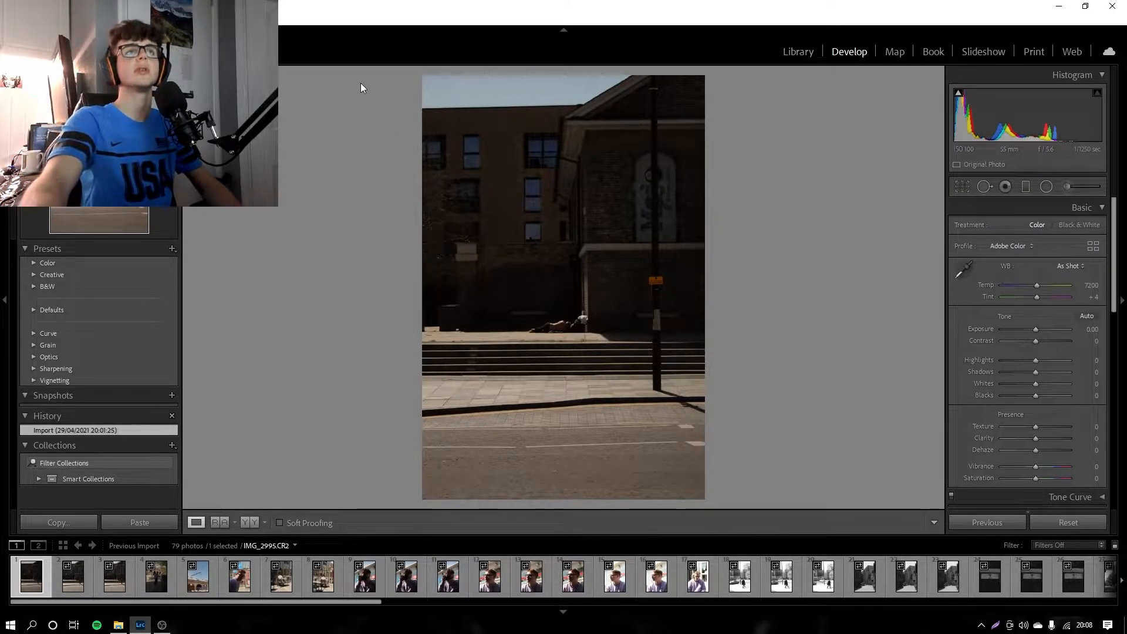
left_click(558, 318)
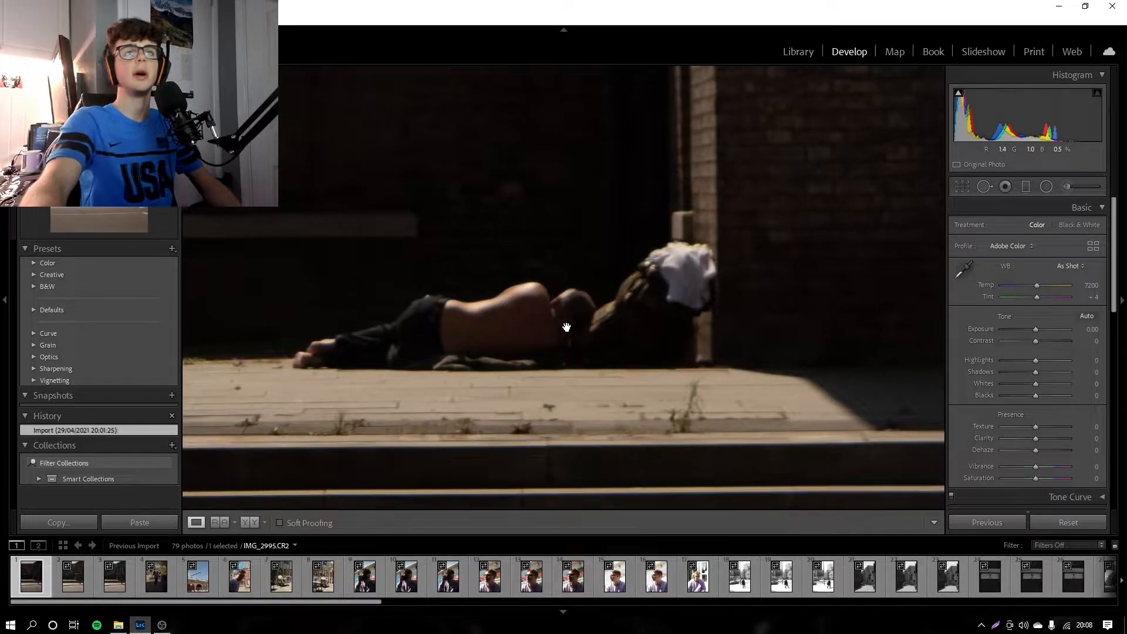
left_click_drag(558, 319, 524, 285)
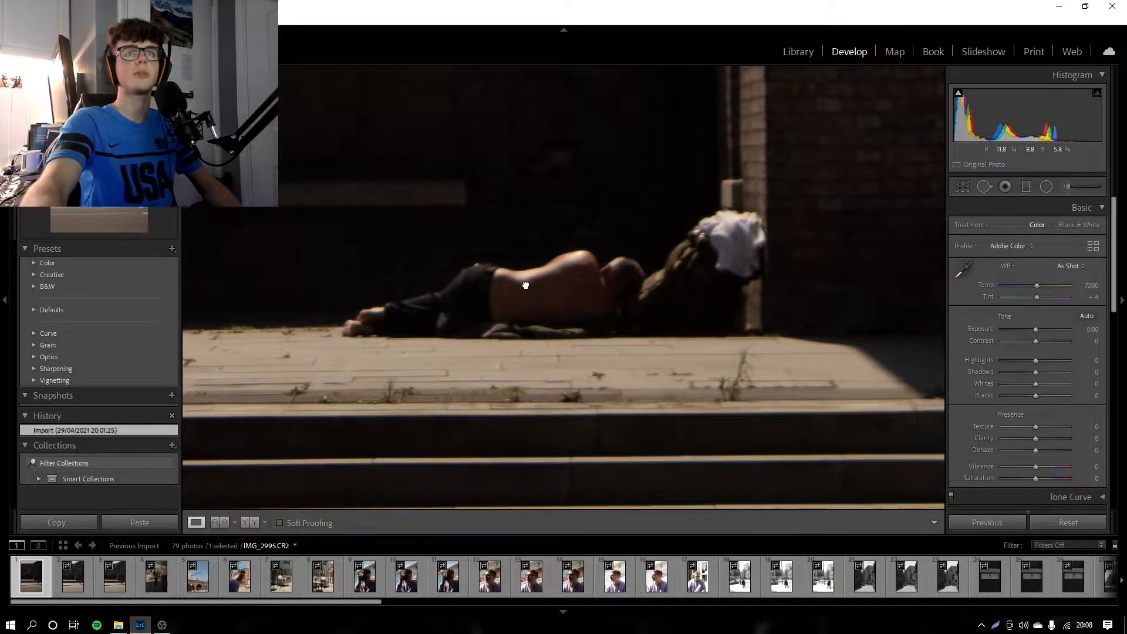
left_click(555, 322)
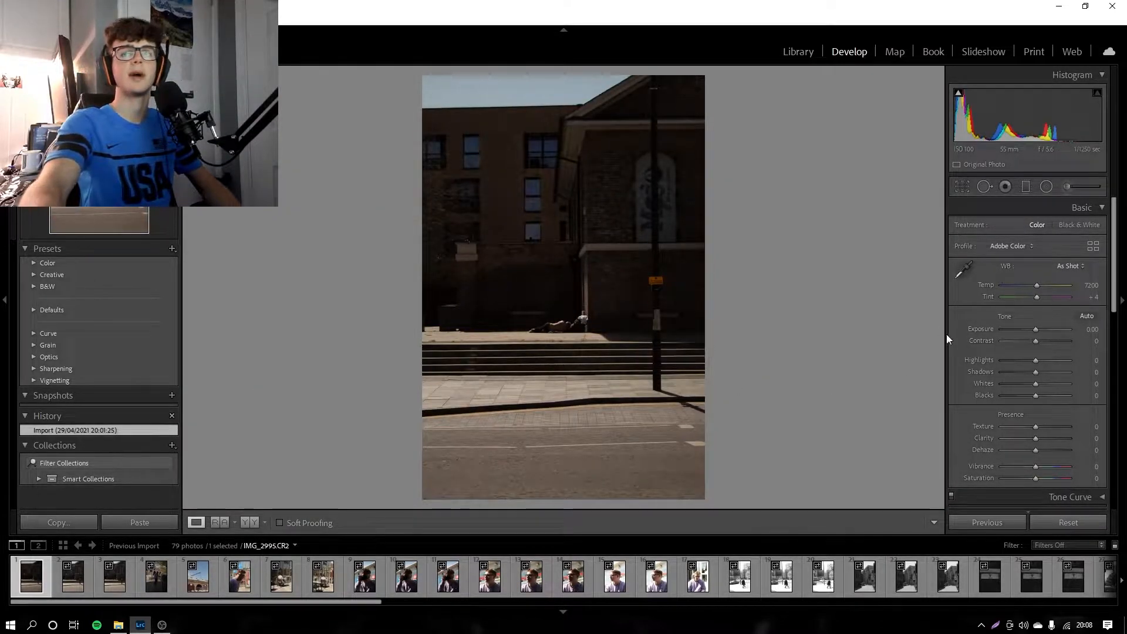
Step: Compare the second and third shots of the same street scene, select the third and check its figure close up
left_click(86, 581)
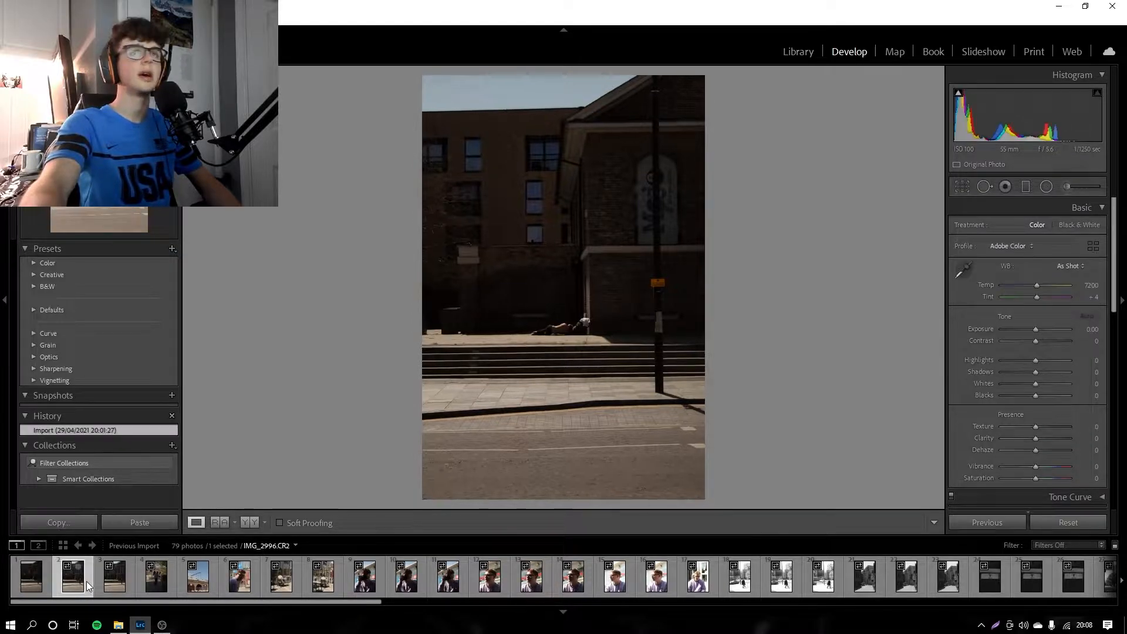
left_click(123, 578)
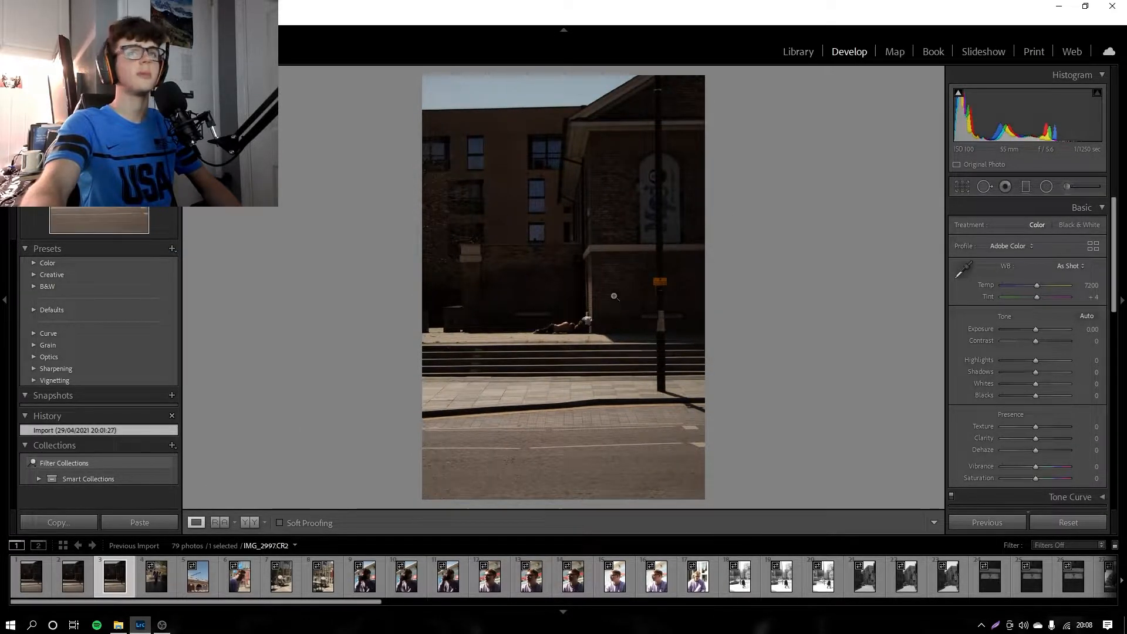
left_click(569, 317)
left_click(665, 327)
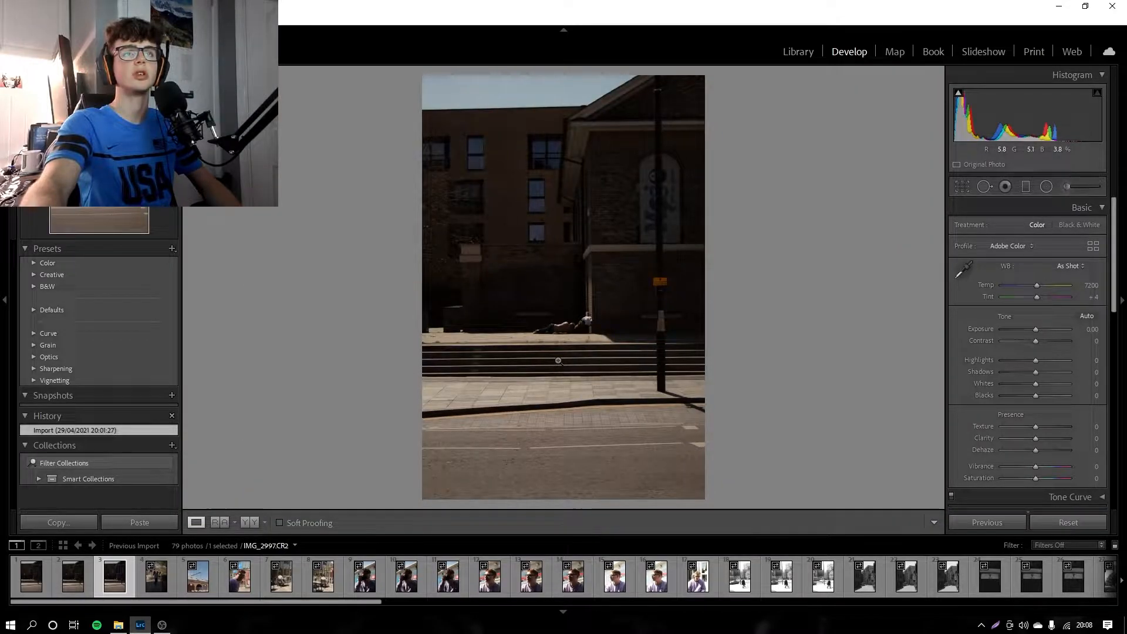
Step: Straighten the third street photo automatically with the Crop & Straighten tool and apply the result
left_click(963, 187)
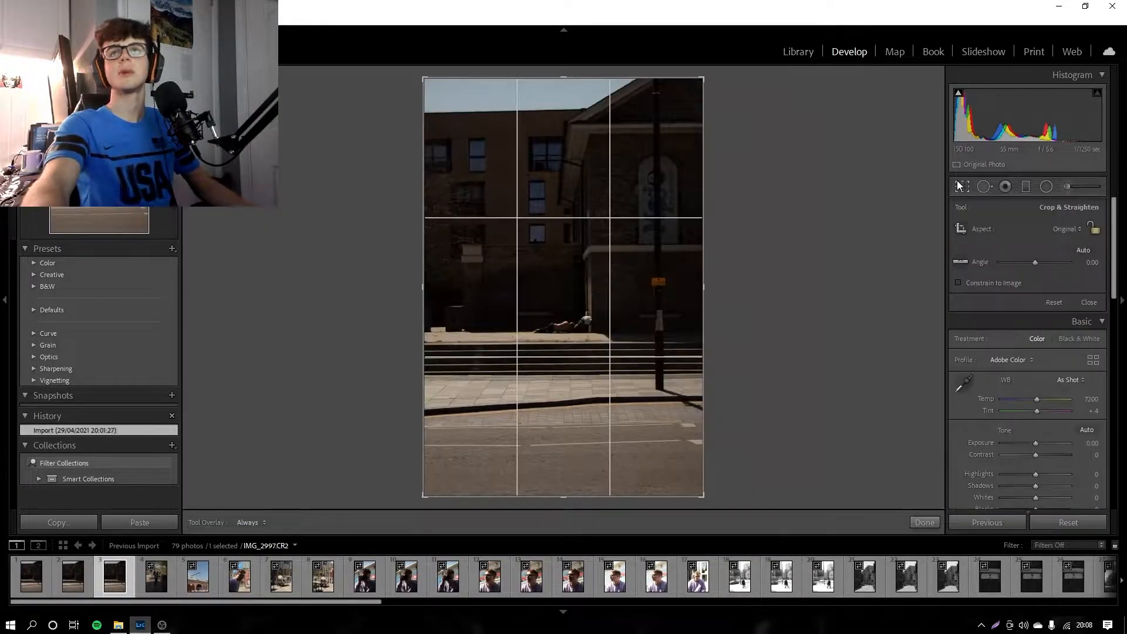
left_click(1080, 250)
left_click(925, 522)
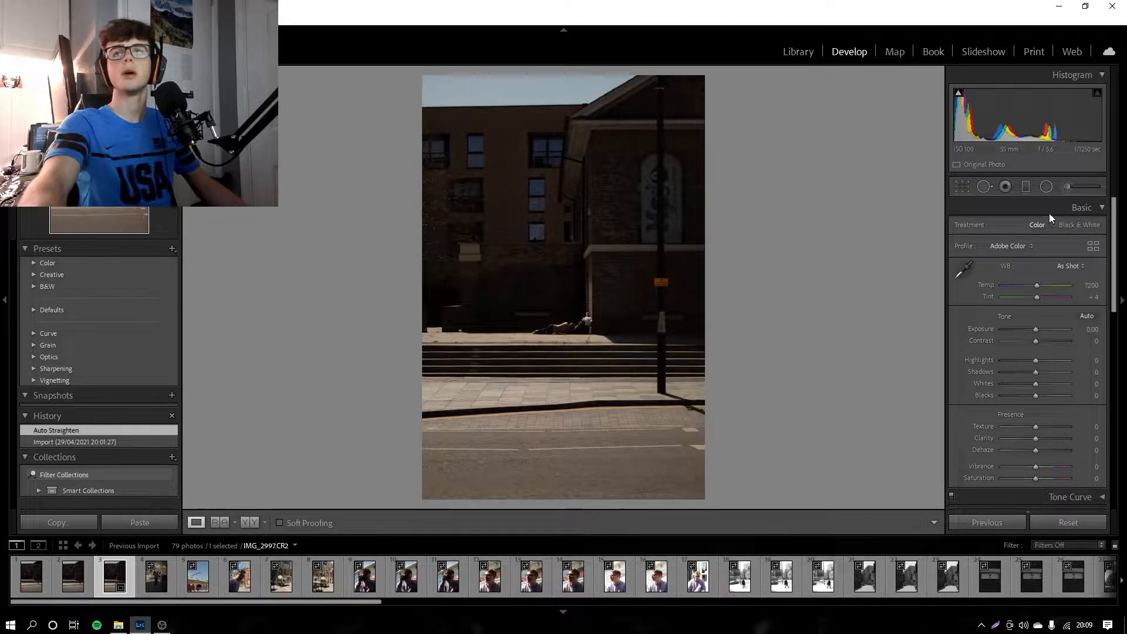
Step: Crop the photo tighter around the lying figure and steps, cutting out the lamp post and the sky, and apply the crop
left_click(966, 189)
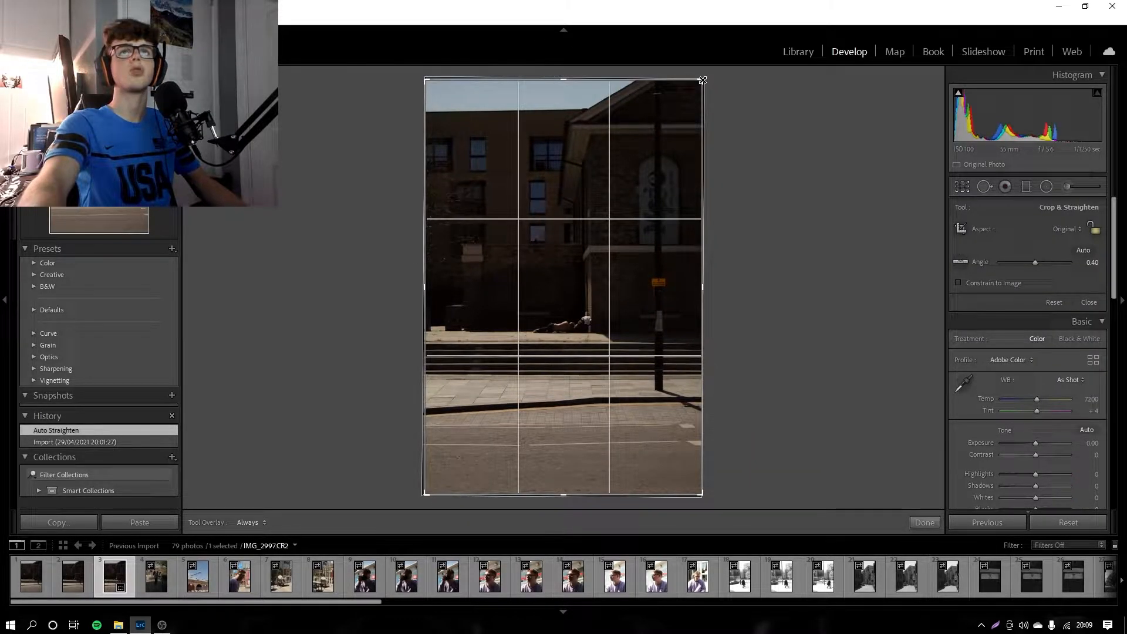
left_click_drag(700, 82, 670, 116)
mouse_move(579, 259)
left_mouse_down()
mouse_move(559, 267)
mouse_move(567, 256)
left_mouse_up()
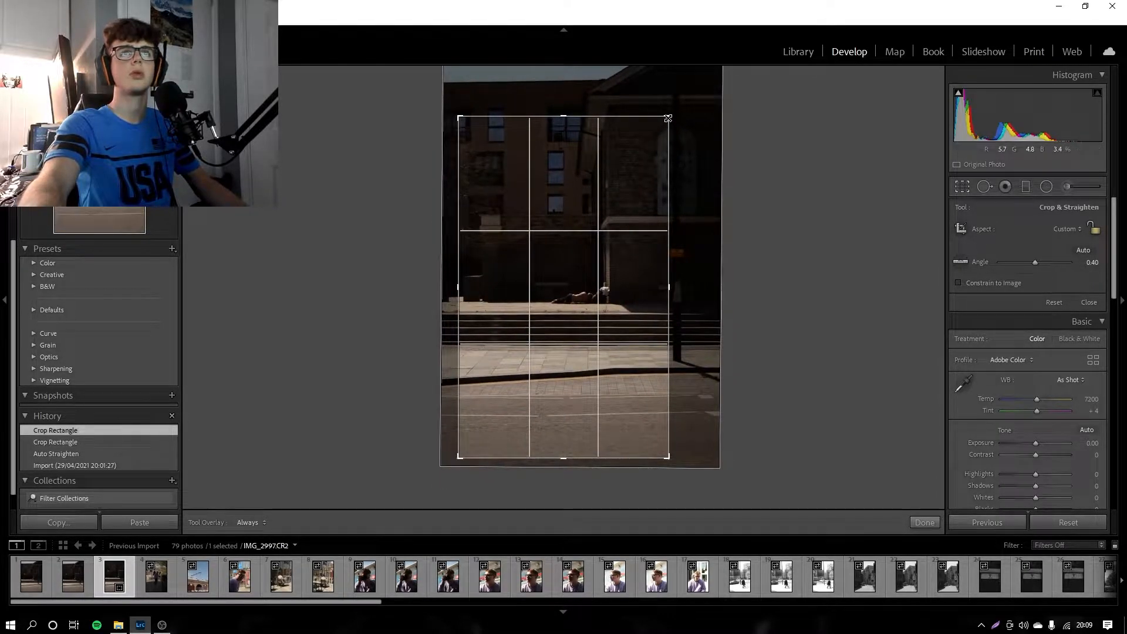
left_click_drag(668, 118, 660, 124)
left_click_drag(569, 276, 562, 266)
left_click(926, 522)
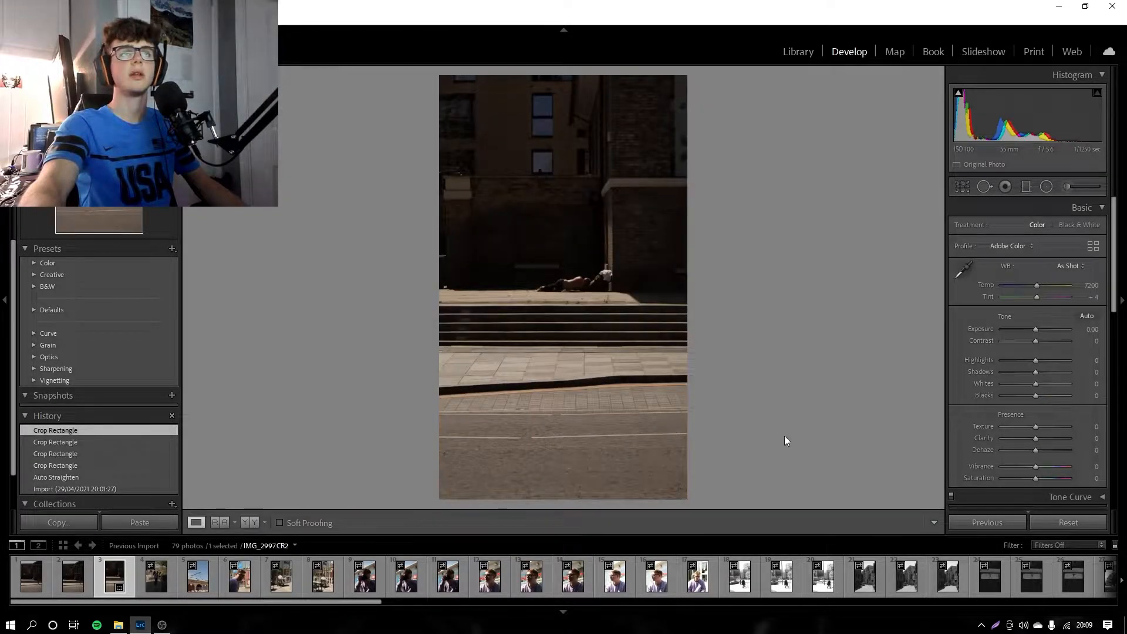
Step: Trim part of the road from the lower edge of the photo with another crop and apply it
left_click(963, 187)
left_click_drag(566, 451, 566, 421)
left_click(921, 522)
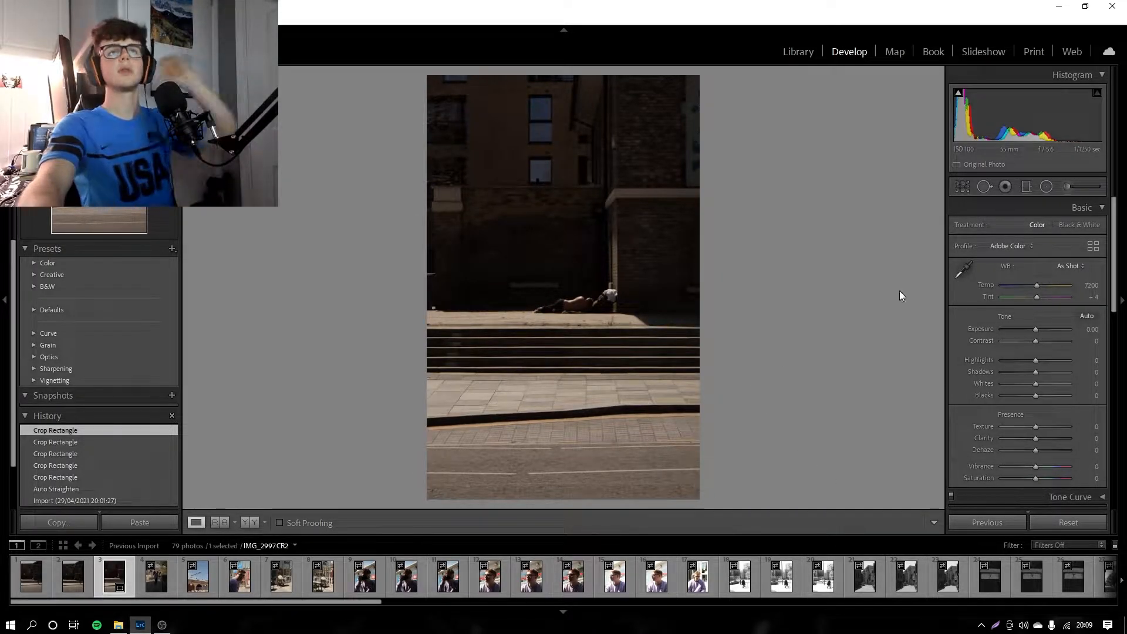
Step: Convert the photo to black and white
left_click(1077, 227)
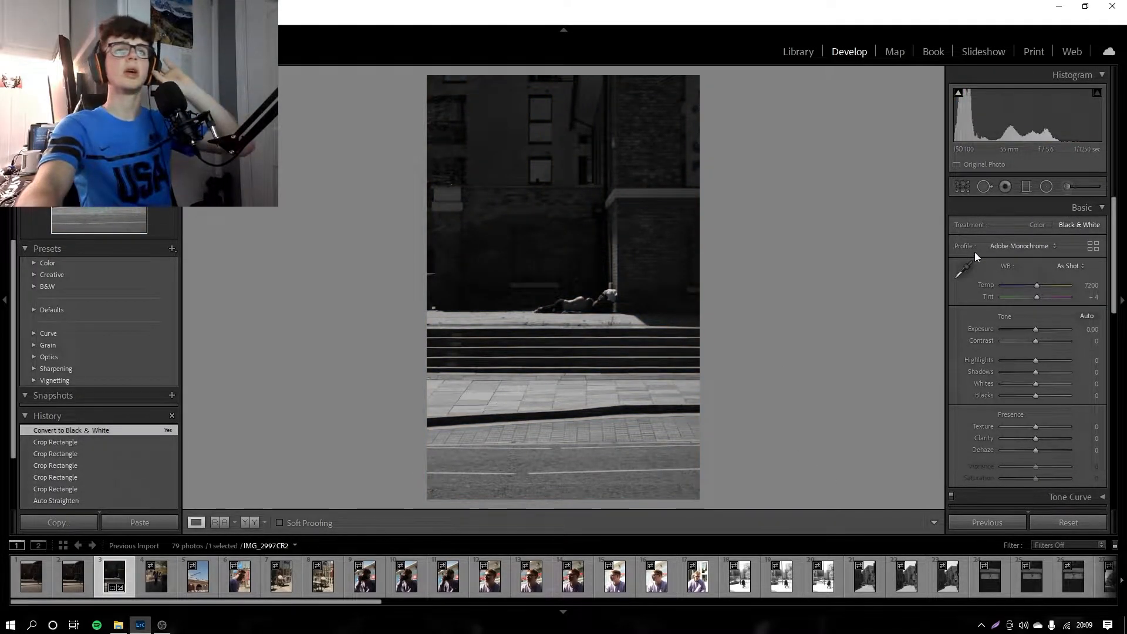
left_click_drag(586, 304, 551, 213)
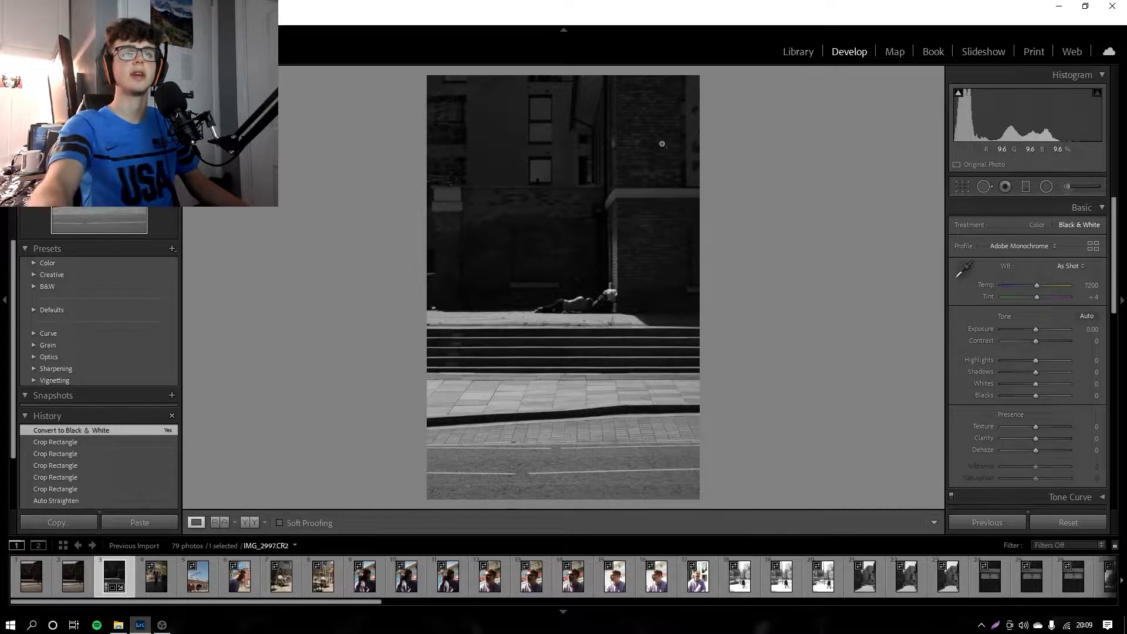
Step: Set exposure to +0.70, contrast to +28, highlights to −72 and shadows to +46, checking the lying figure close up
mouse_move(1036, 329)
left_mouse_down()
mouse_move(1026, 329)
mouse_move(1062, 340)
mouse_move(1046, 336)
left_mouse_up()
left_click(579, 300)
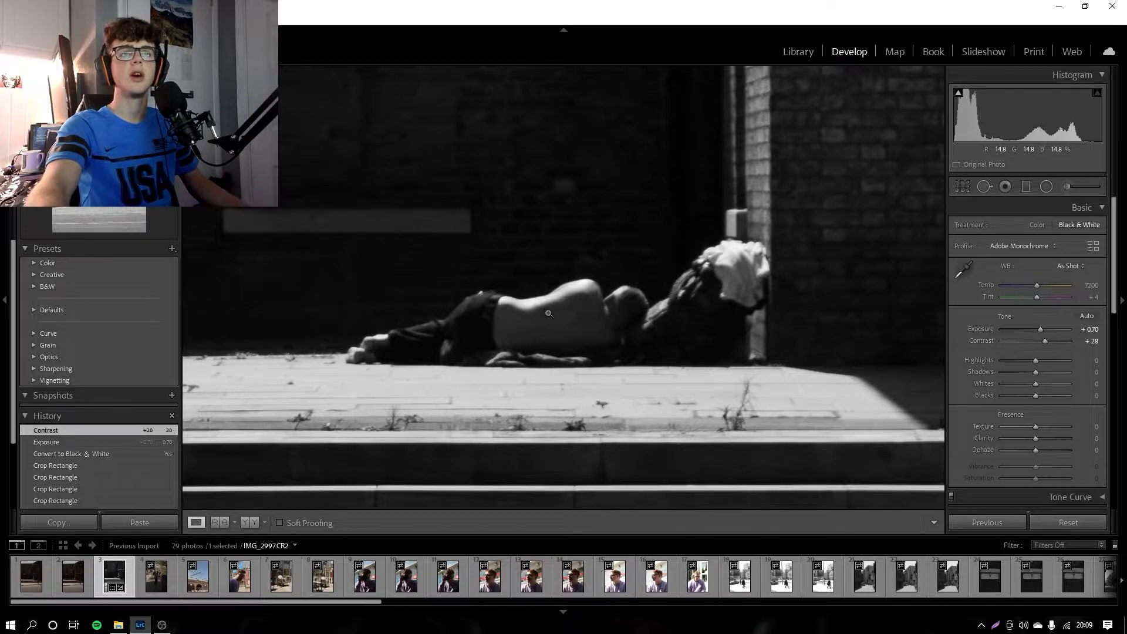
left_click(492, 334)
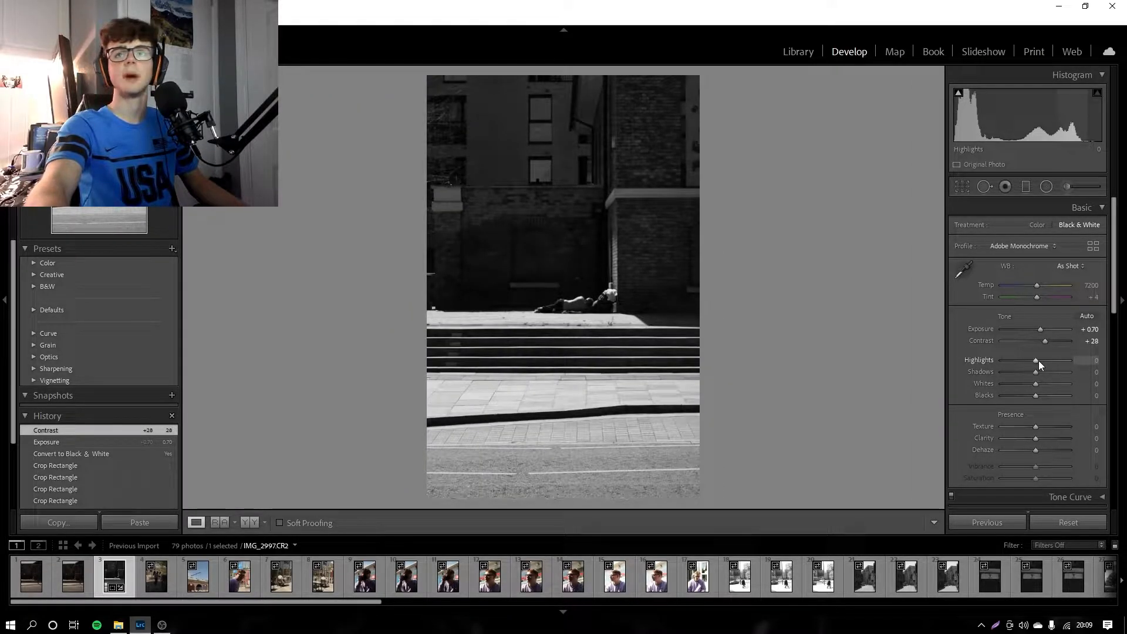
mouse_move(1038, 360)
left_mouse_down()
mouse_move(1006, 360)
mouse_move(1083, 362)
mouse_move(998, 371)
mouse_move(1065, 372)
mouse_move(1050, 374)
left_mouse_up()
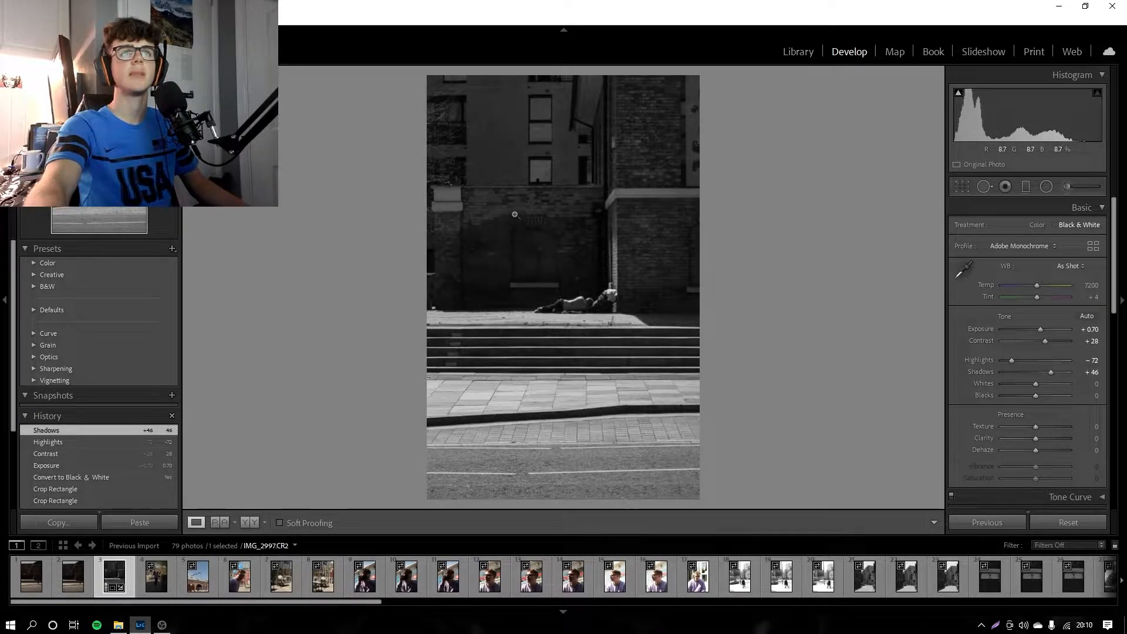
left_click_drag(624, 295, 625, 318)
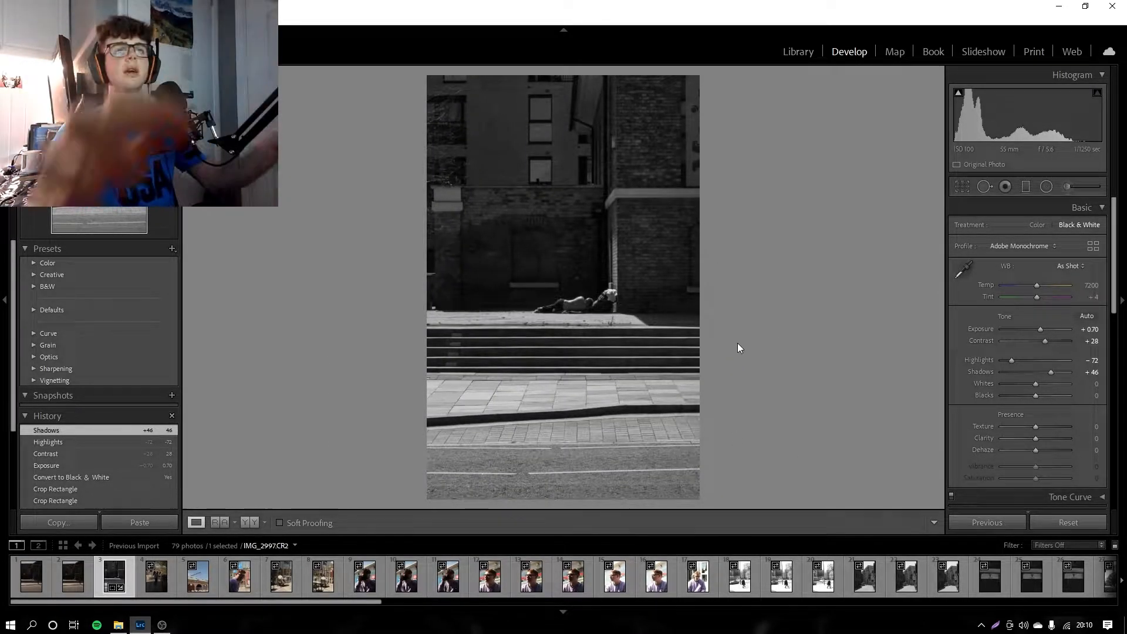
Step: Narrow the crop slightly at both sides of the photo and apply it
left_click(962, 186)
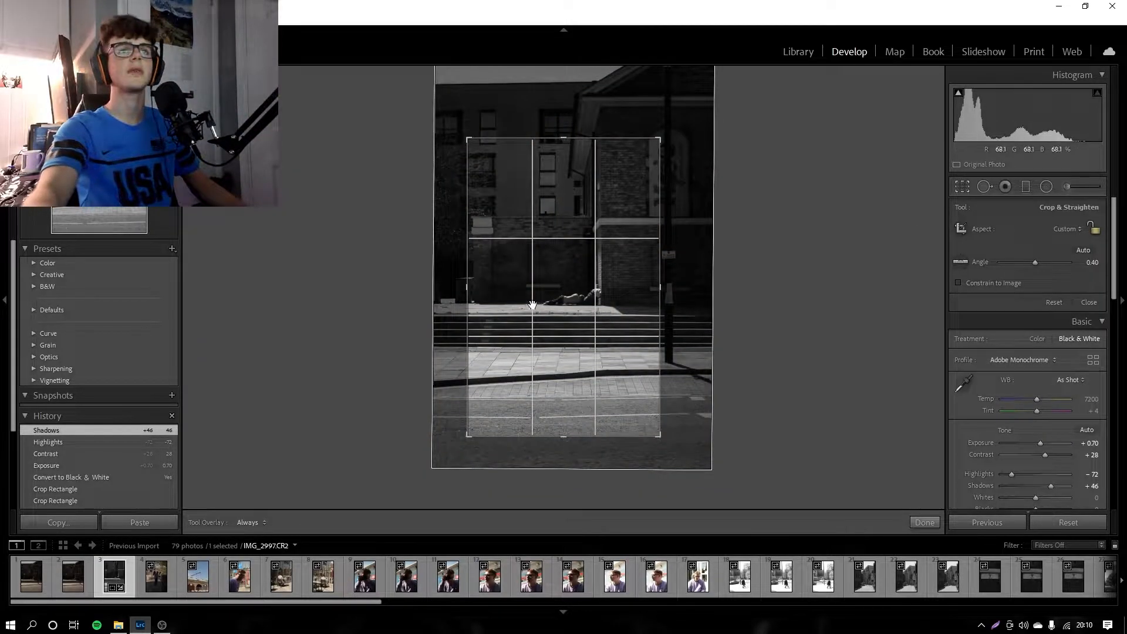
left_click_drag(470, 288, 476, 287)
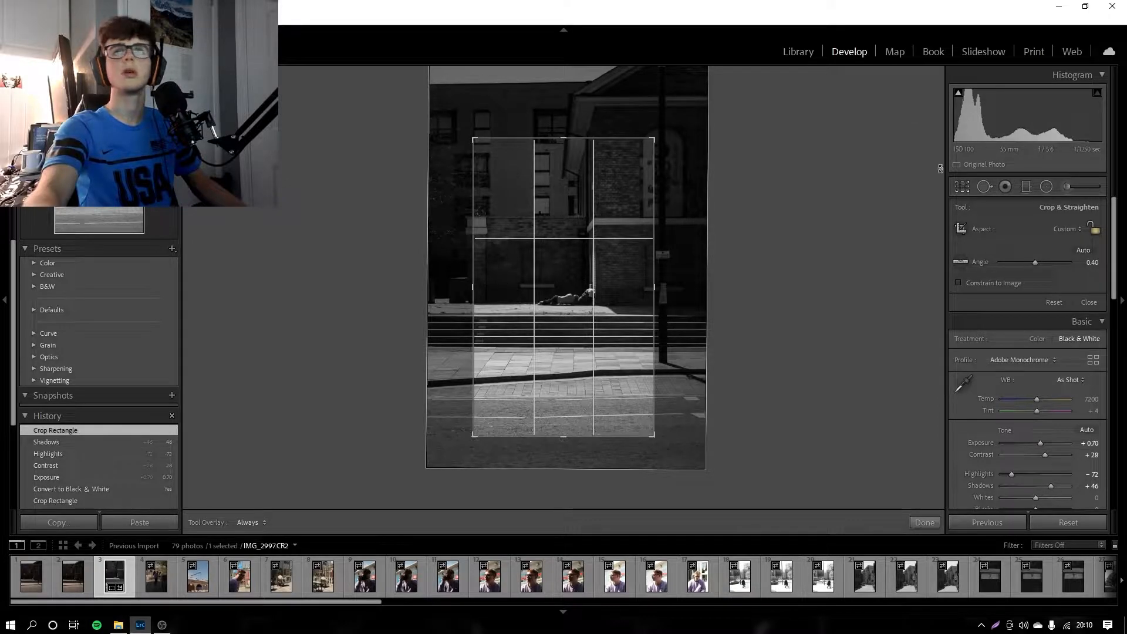
left_click(924, 523)
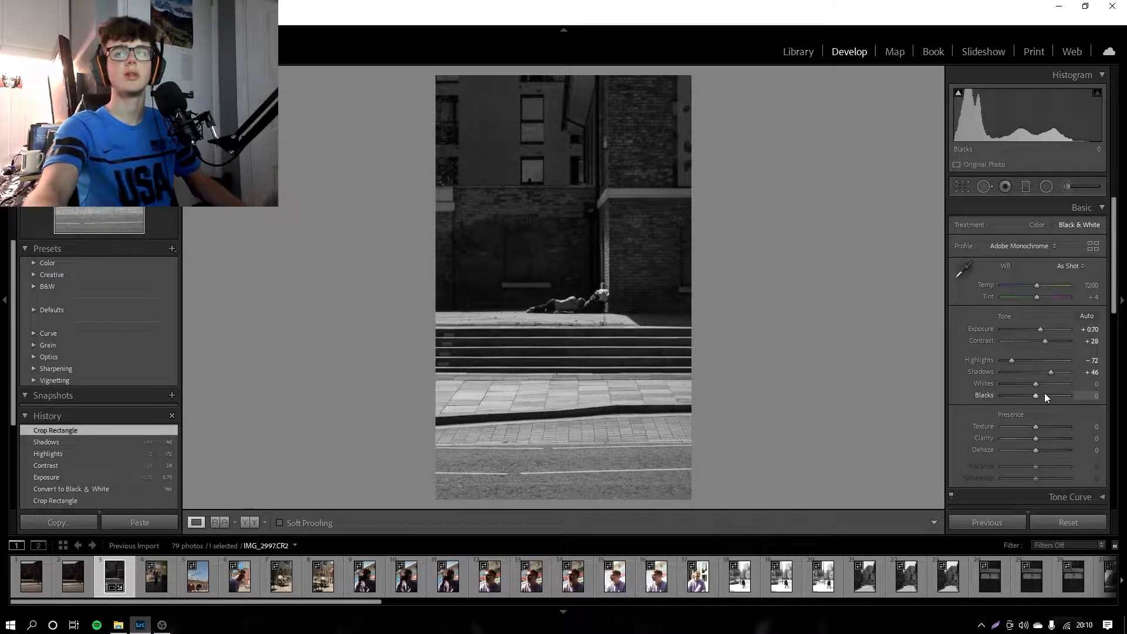
Step: Set blacks to +5 and clarity to +23
mouse_move(1031, 393)
left_mouse_down()
mouse_move(1020, 393)
mouse_move(1047, 396)
mouse_move(1038, 397)
left_mouse_up()
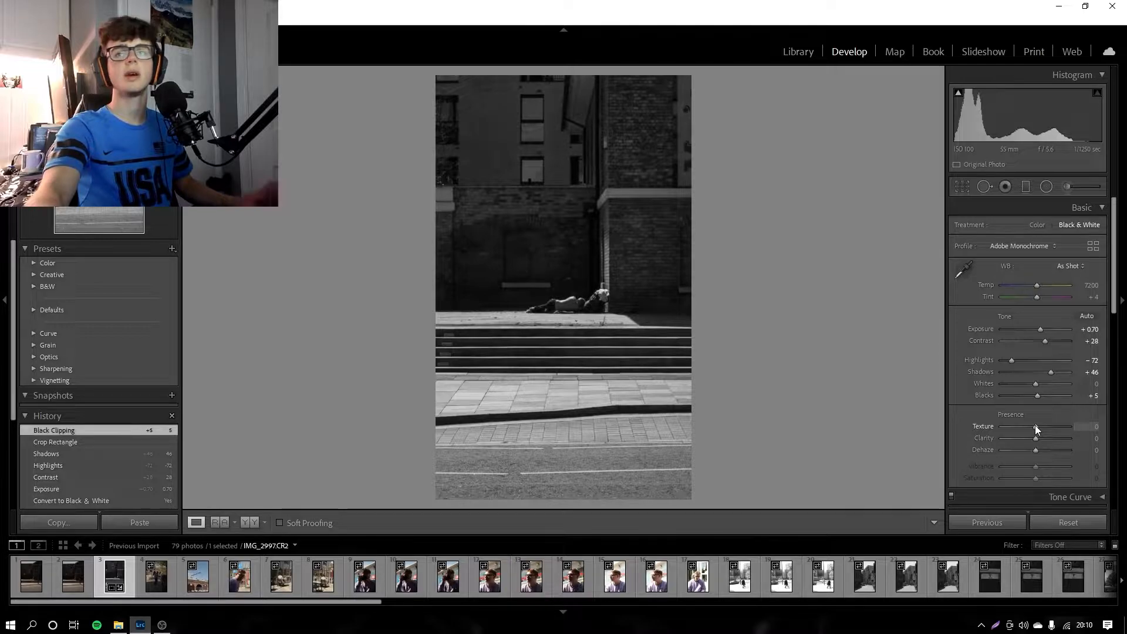
left_click_drag(1036, 439, 1044, 436)
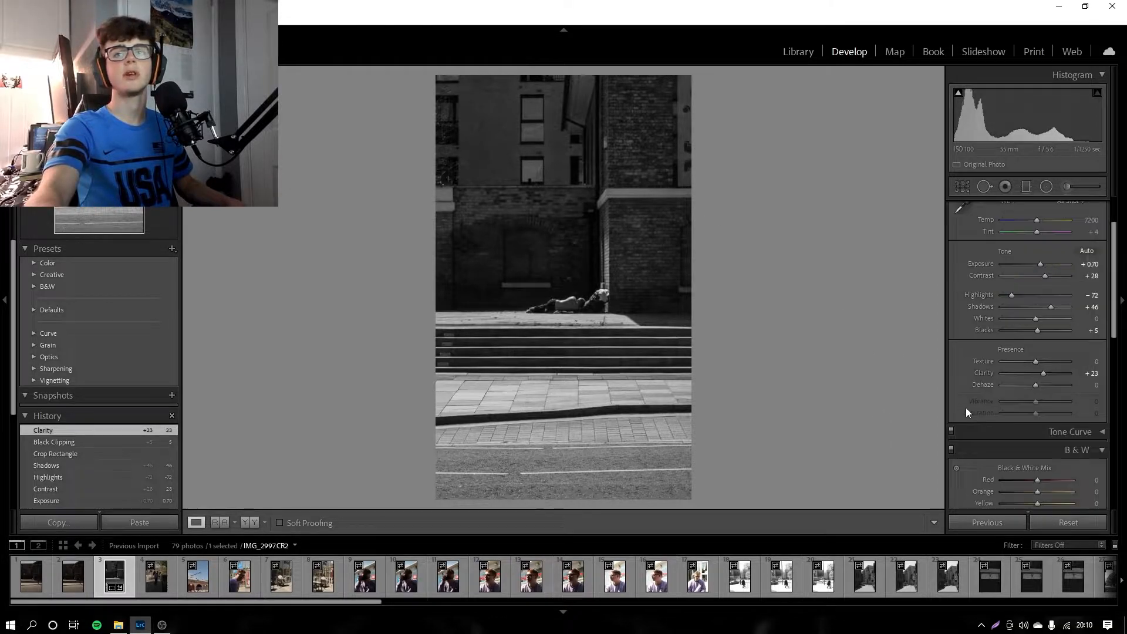
Step: Look through the tone curve's red, green, blue and point curves, and collapse the tone curve settings
scroll(967, 407, "down", 3)
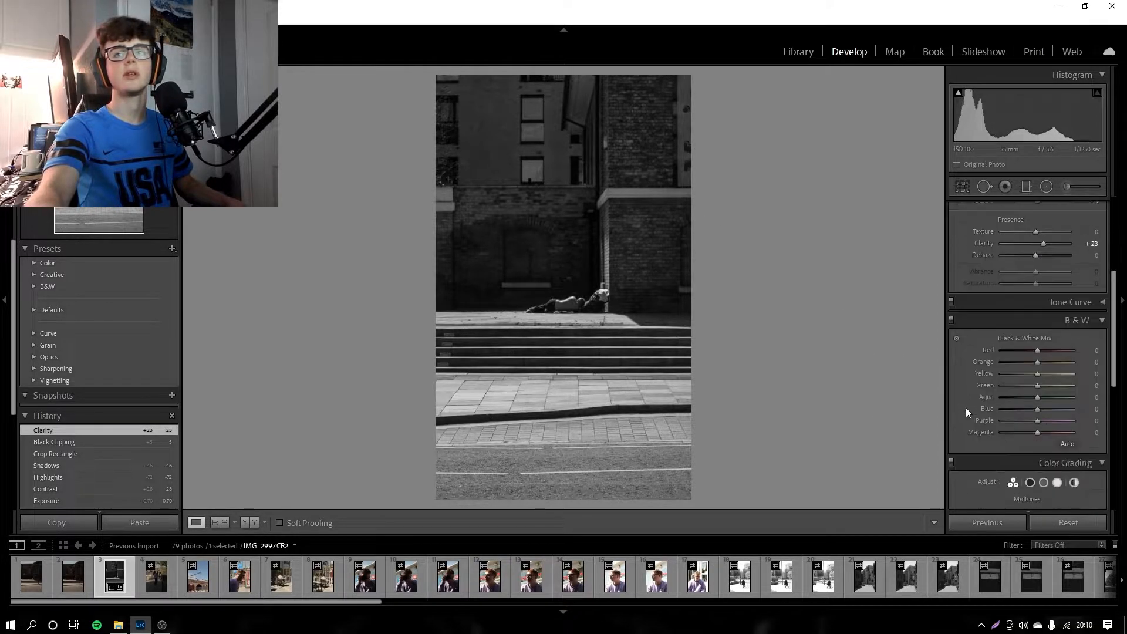
left_click(1099, 302)
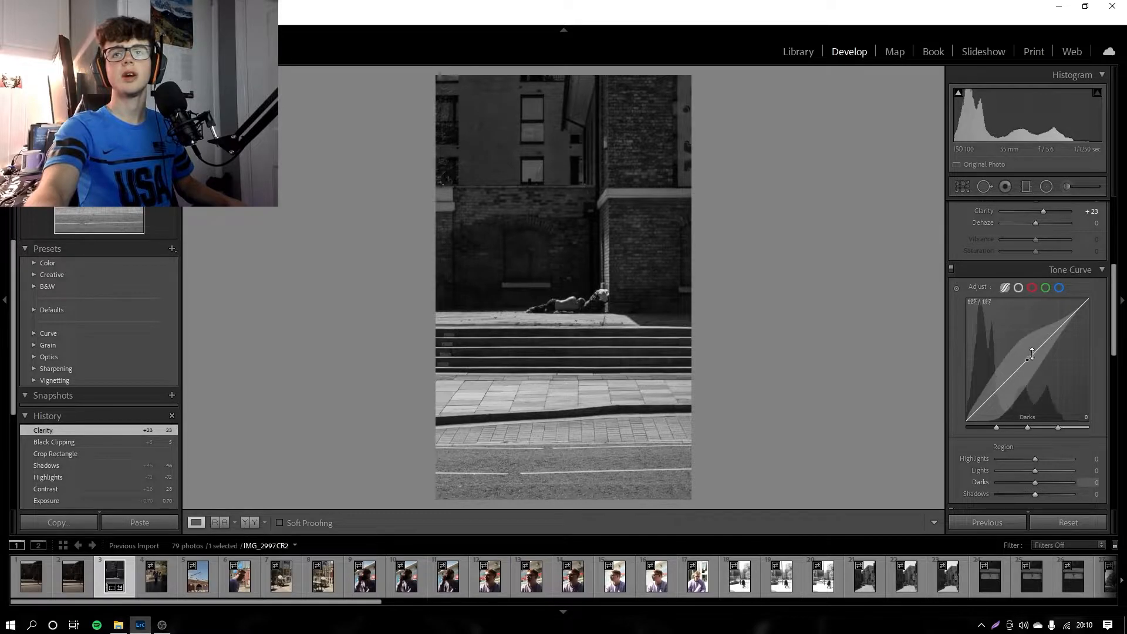
left_click(1031, 288)
left_click(1047, 288)
left_click(1060, 287)
left_click(1018, 289)
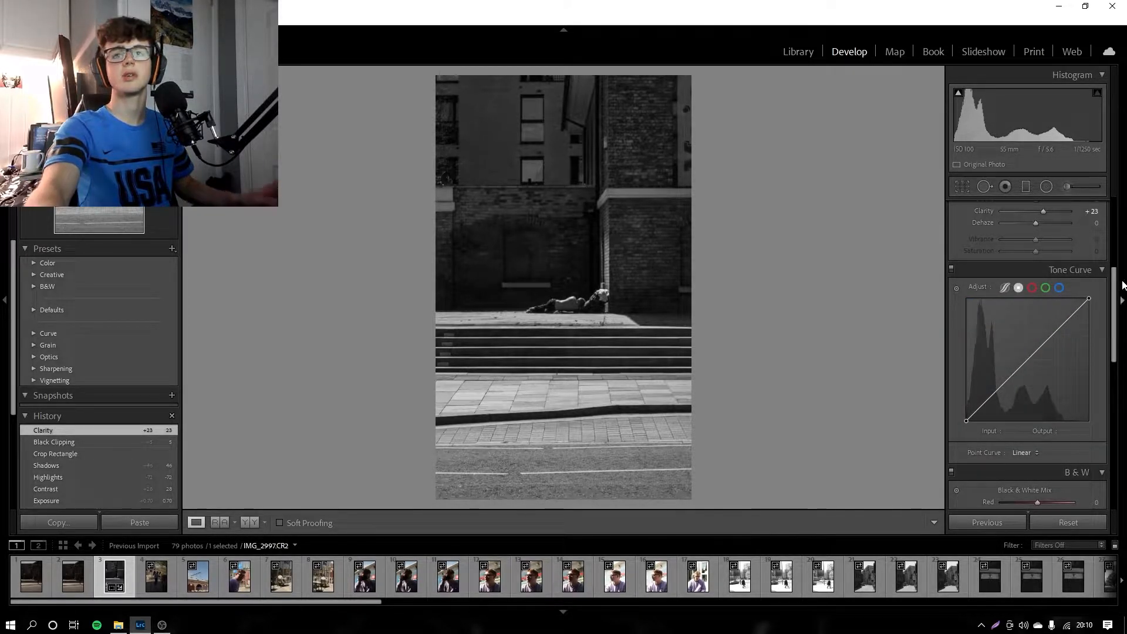
left_click(1091, 272)
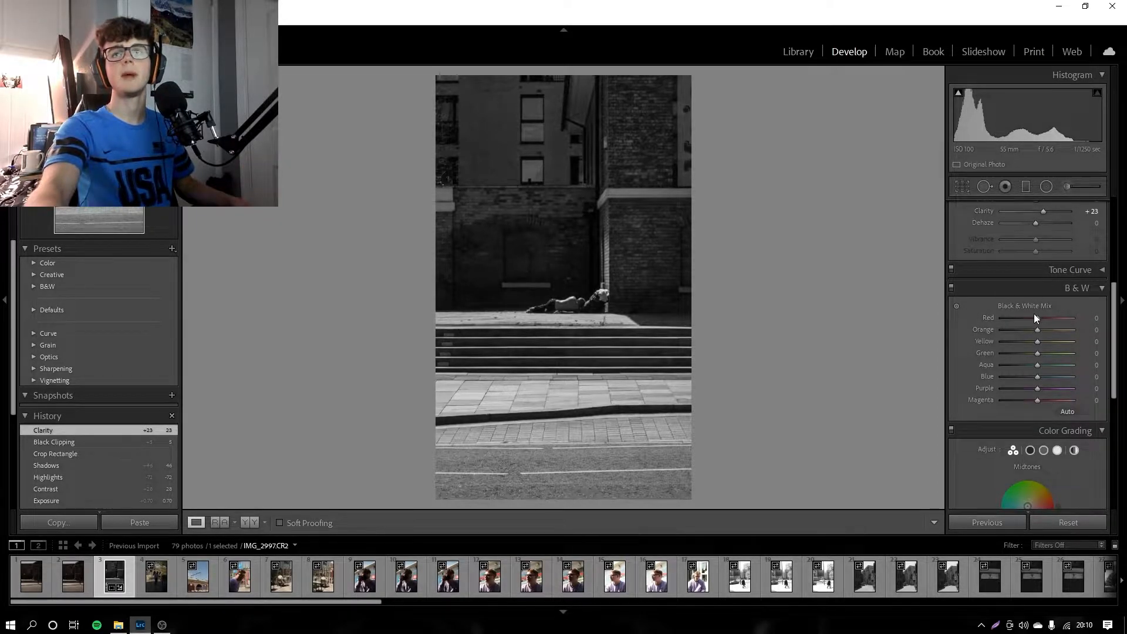
Step: Set the black and white mix to red +65, orange +7, yellow −47 and blue +100, and reset green and aqua to 0
mouse_move(1038, 317)
left_mouse_down()
mouse_move(1069, 316)
mouse_move(967, 322)
mouse_move(1021, 319)
left_mouse_up()
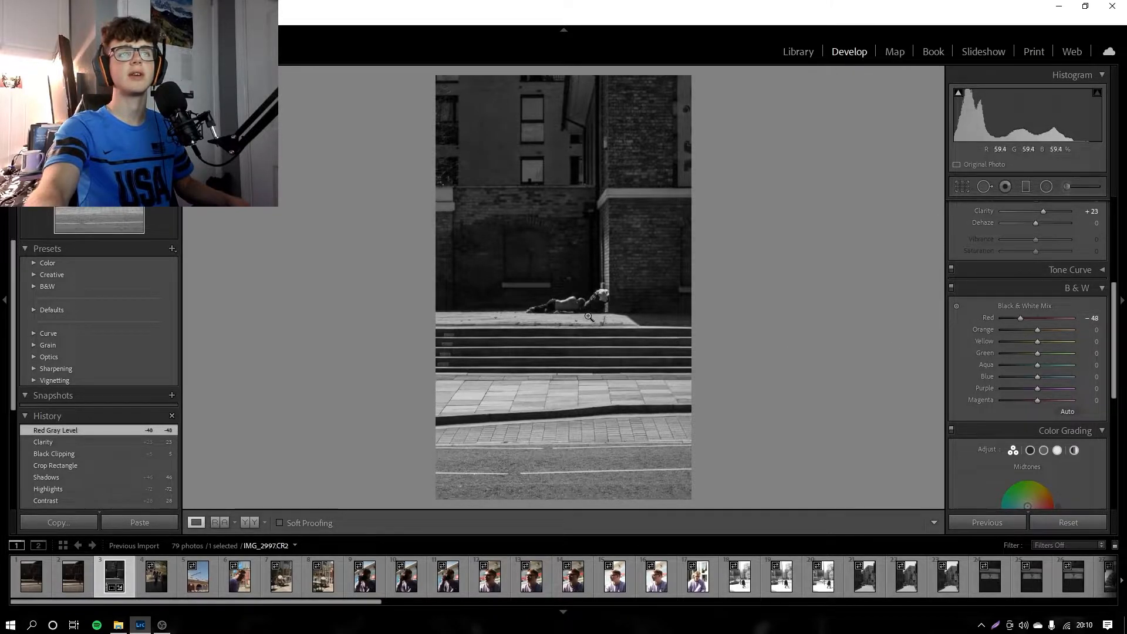
left_click(587, 316)
left_click(586, 315)
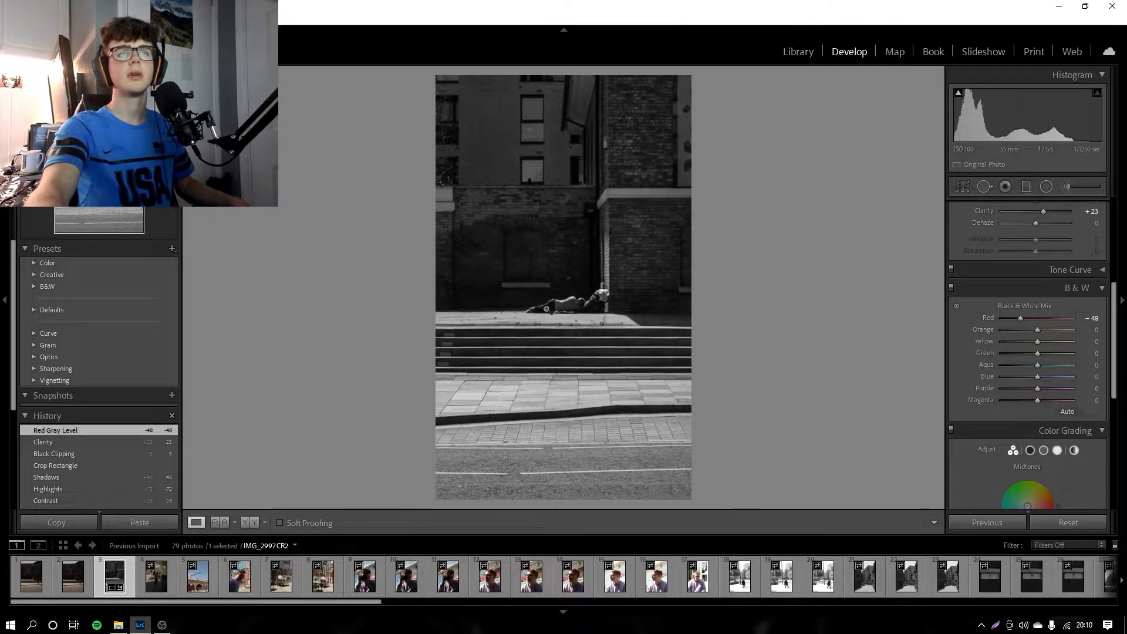
key("z")
left_click_drag(1066, 319, 1076, 372)
left_click(875, 317)
double_click(982, 352)
double_click(988, 365)
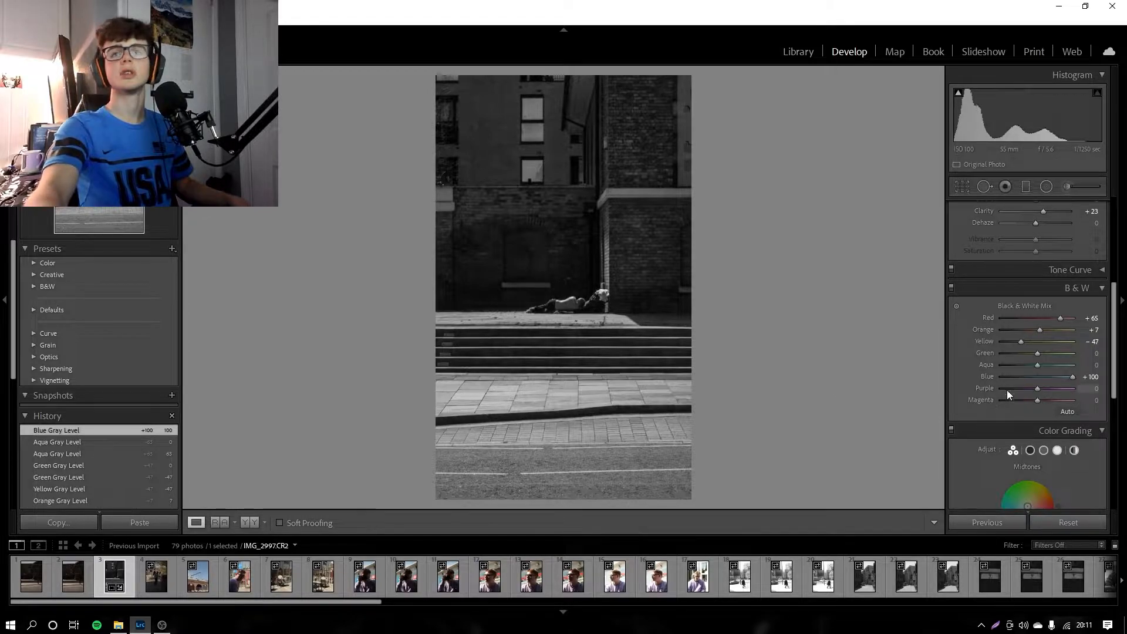
Step: Set purple to −100 in the black and white mix and check the lying figure close up
left_click_drag(1040, 390, 977, 388)
left_click_drag(1099, 394, 962, 403)
left_click(580, 289)
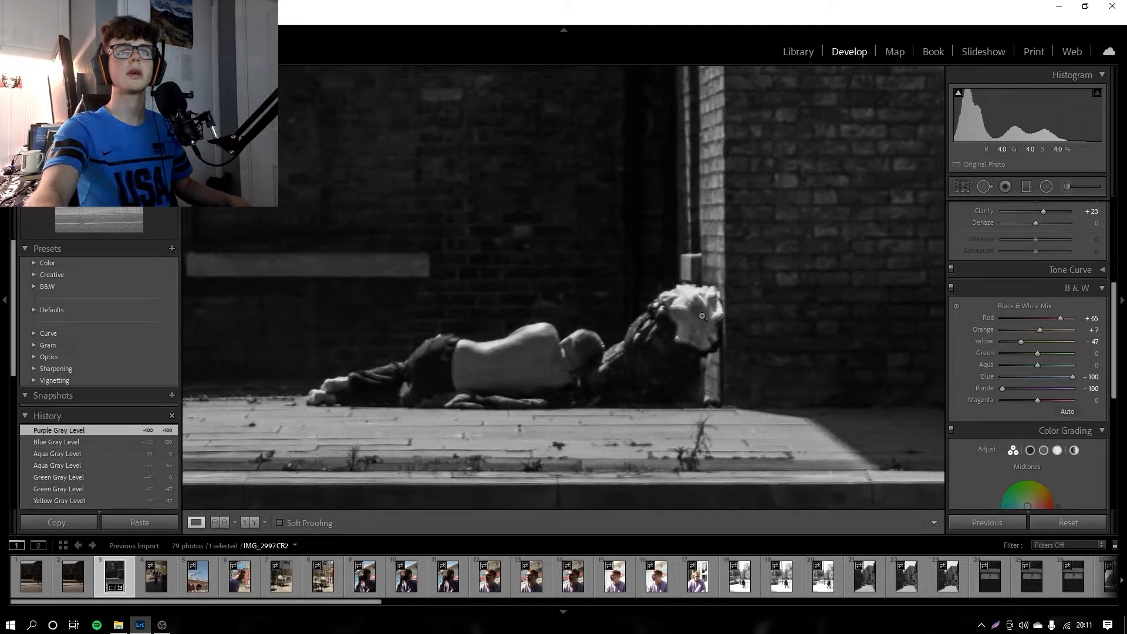
left_click(699, 314)
Step: Try shifting magenta to its extremes in the black and white mix and reset it to 0
left_click_drag(1040, 400, 910, 402)
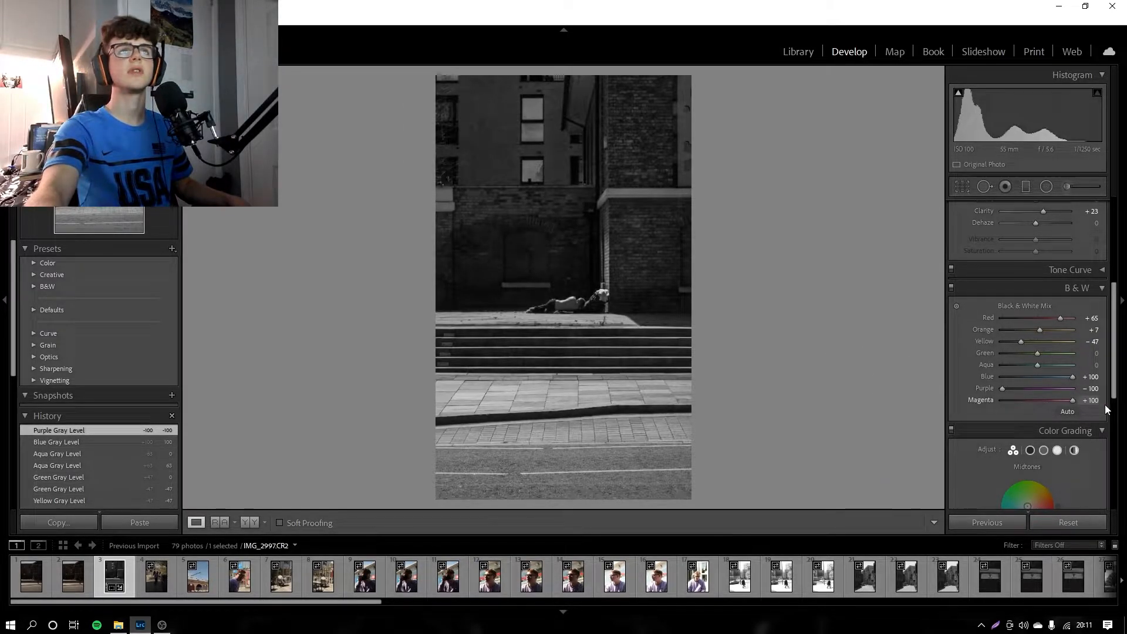
left_click_drag(1106, 410, 1104, 409)
double_click(978, 400)
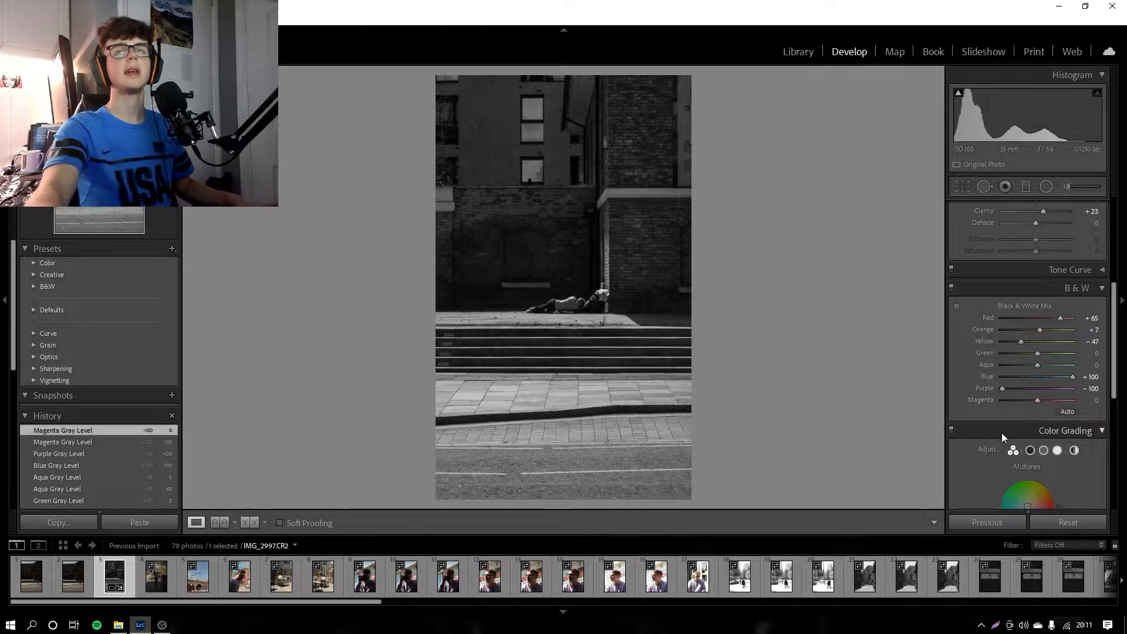
Step: Look over the color grading and detail settings and examine the lying figure by the steps close up
scroll(1001, 434, "down", 5)
scroll(1052, 428, "down", 1)
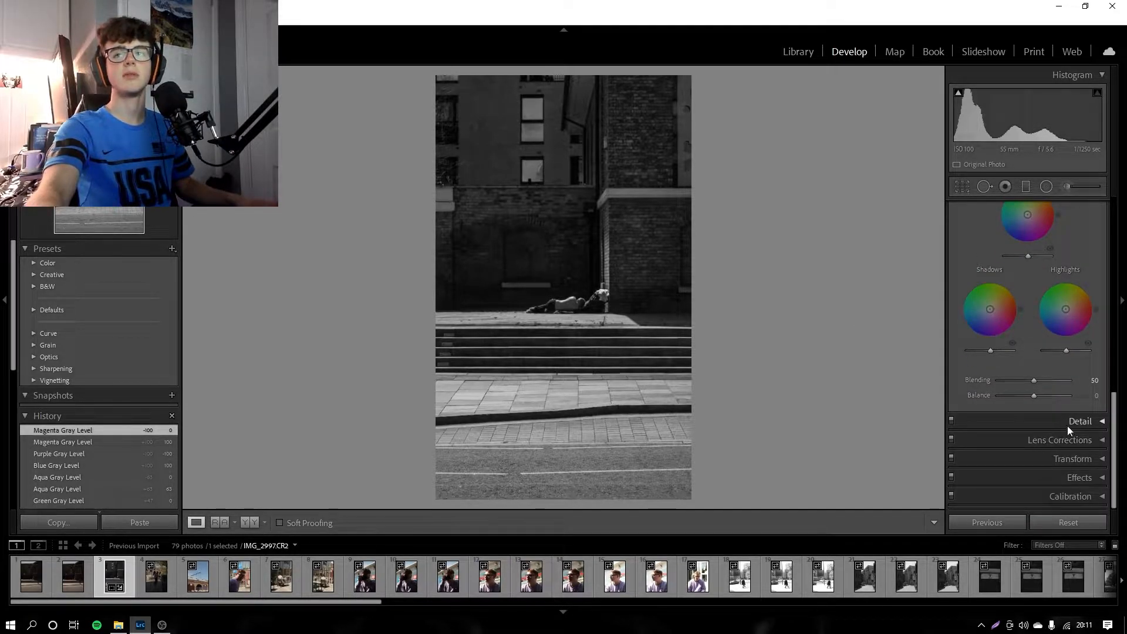
left_click(1072, 424)
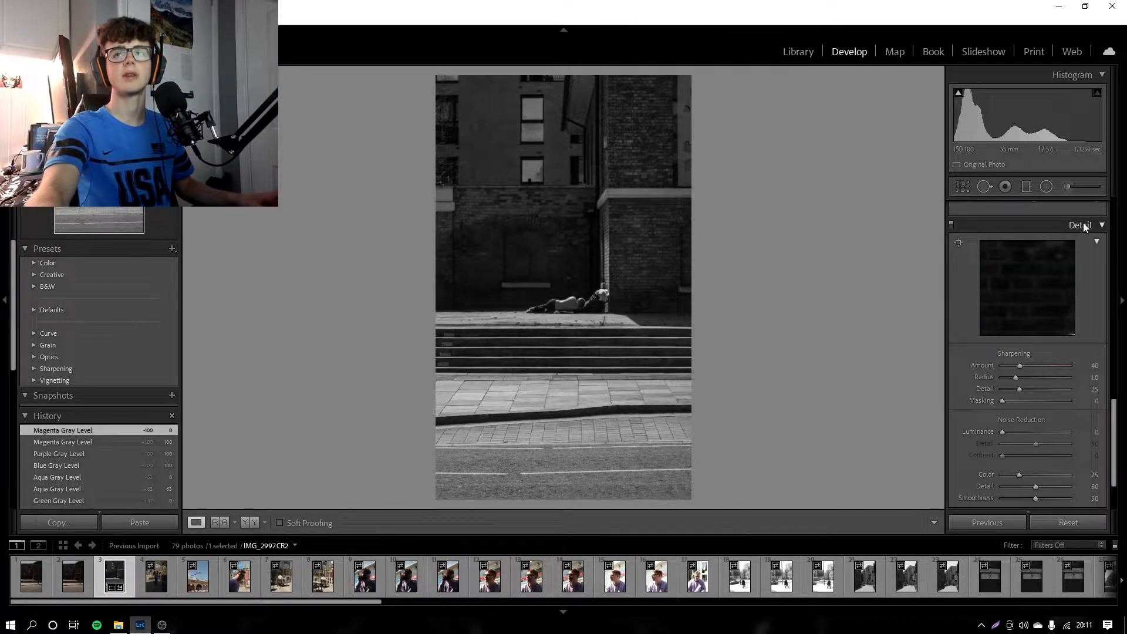
left_click(1083, 225)
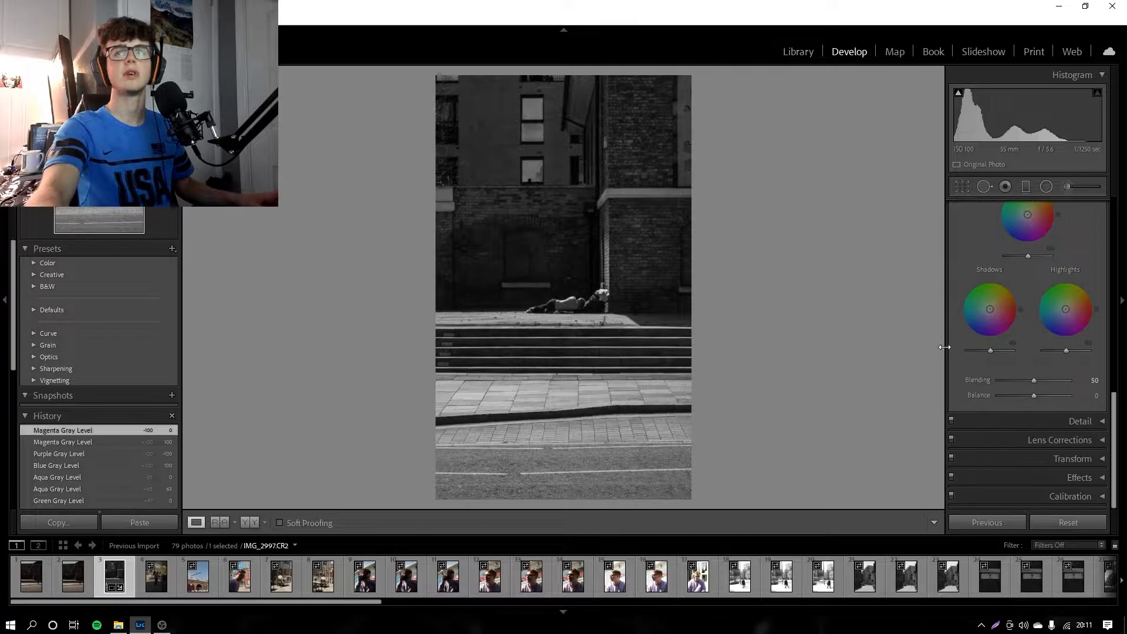
left_click(517, 306)
left_click(586, 347)
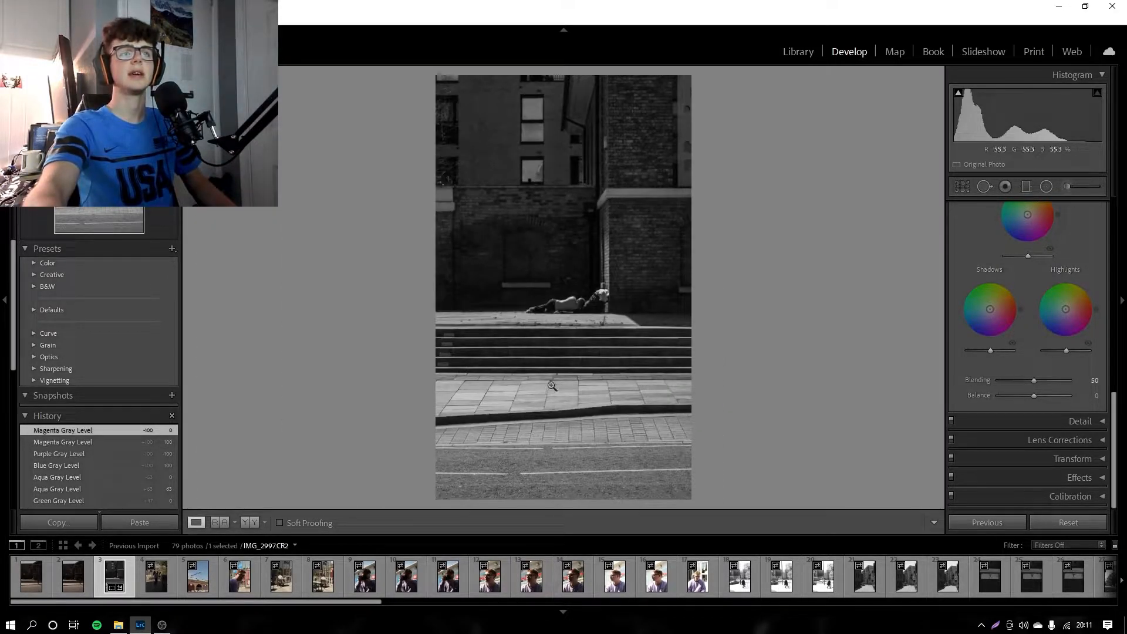
left_click(544, 317)
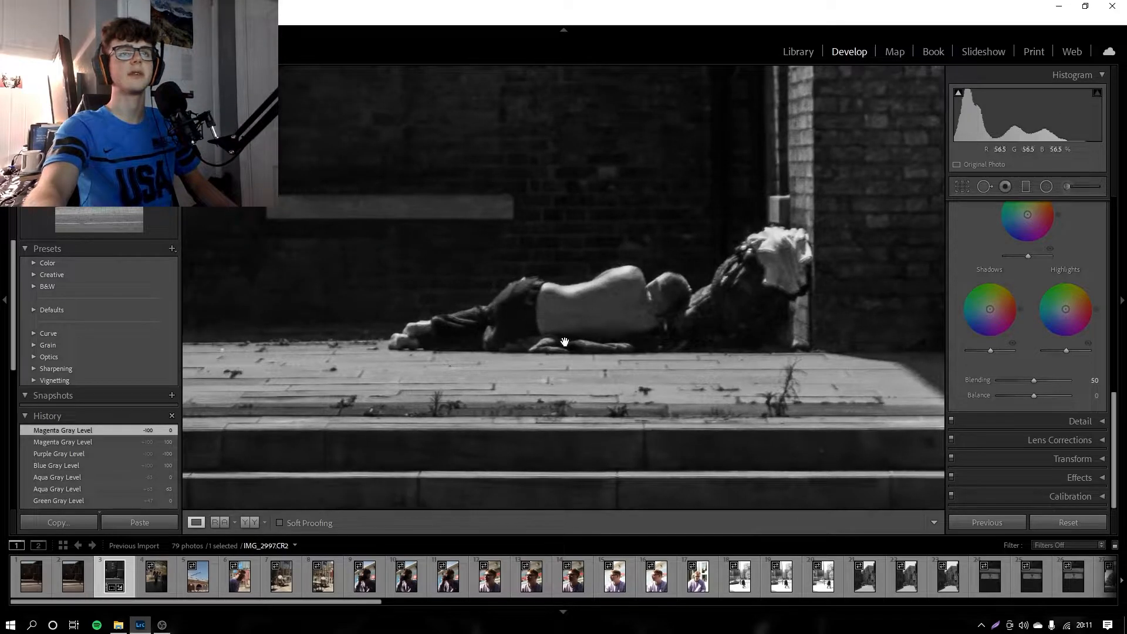
left_click(622, 301)
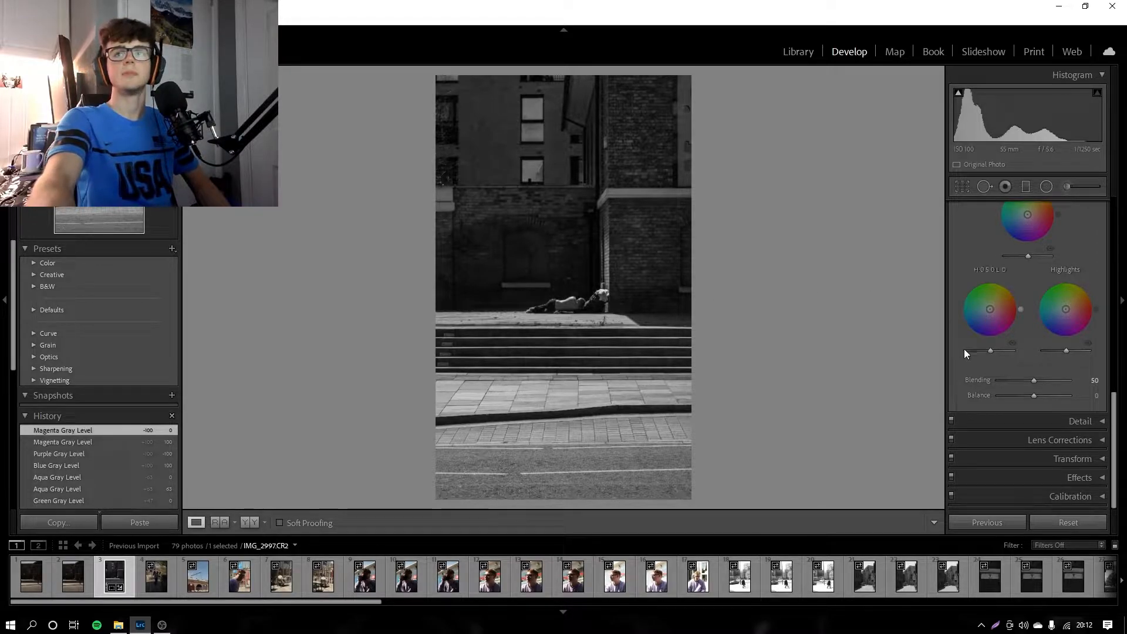
Step: Compare the street photo in color and black and white, and show its before and after versions side by side
scroll(998, 346, "up", 10)
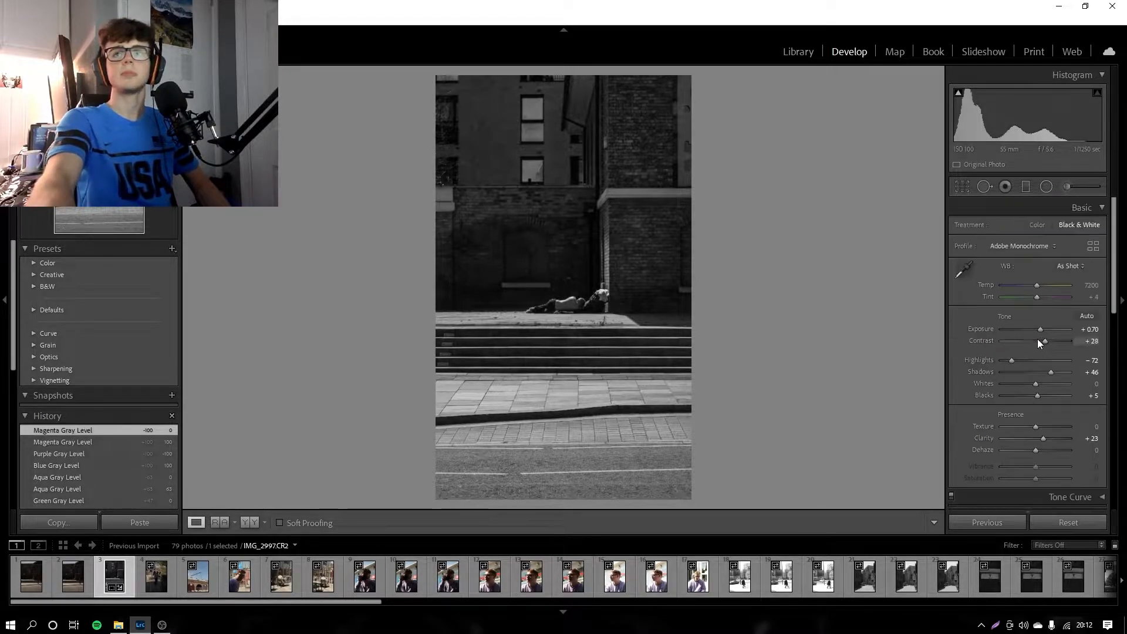
left_click(1037, 224)
left_click(1082, 224)
left_click(963, 269)
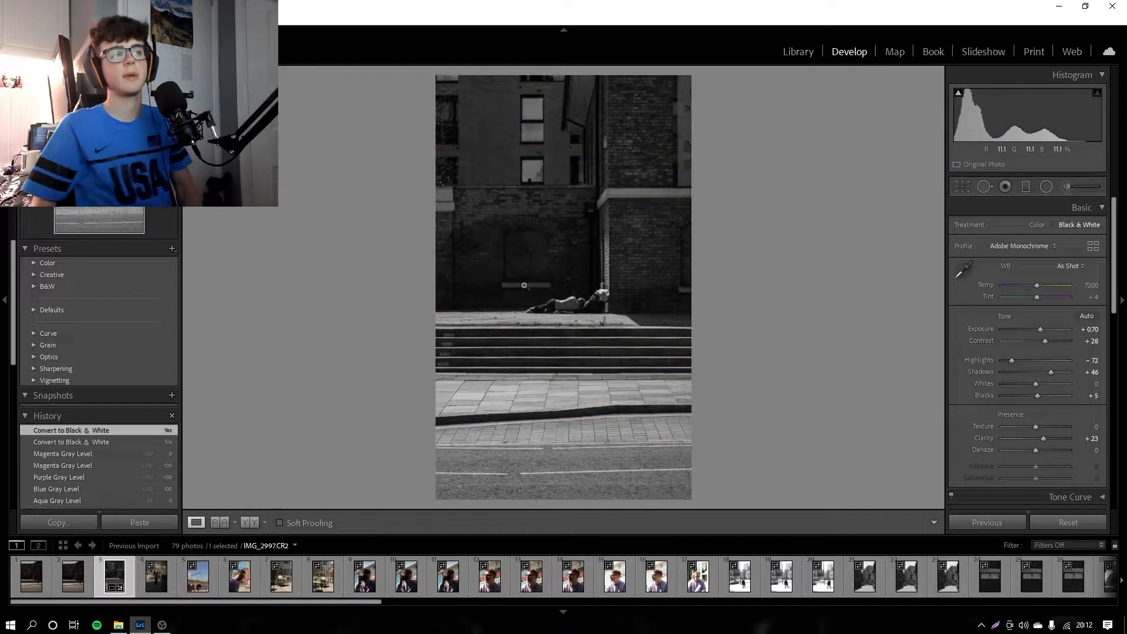
left_click(252, 523)
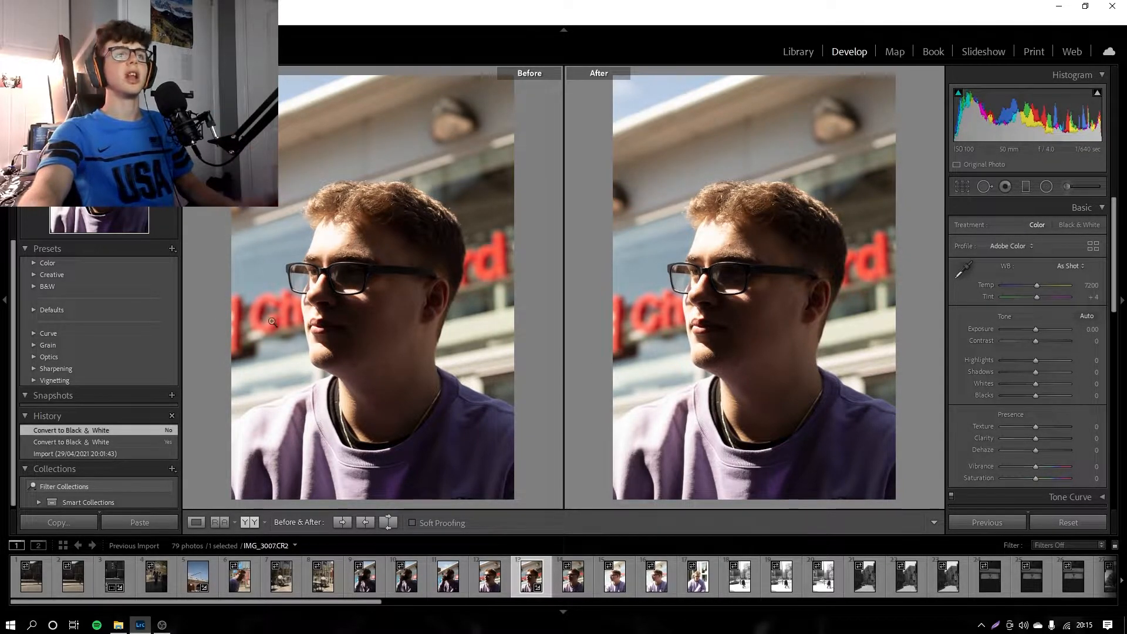
left_click(963, 188)
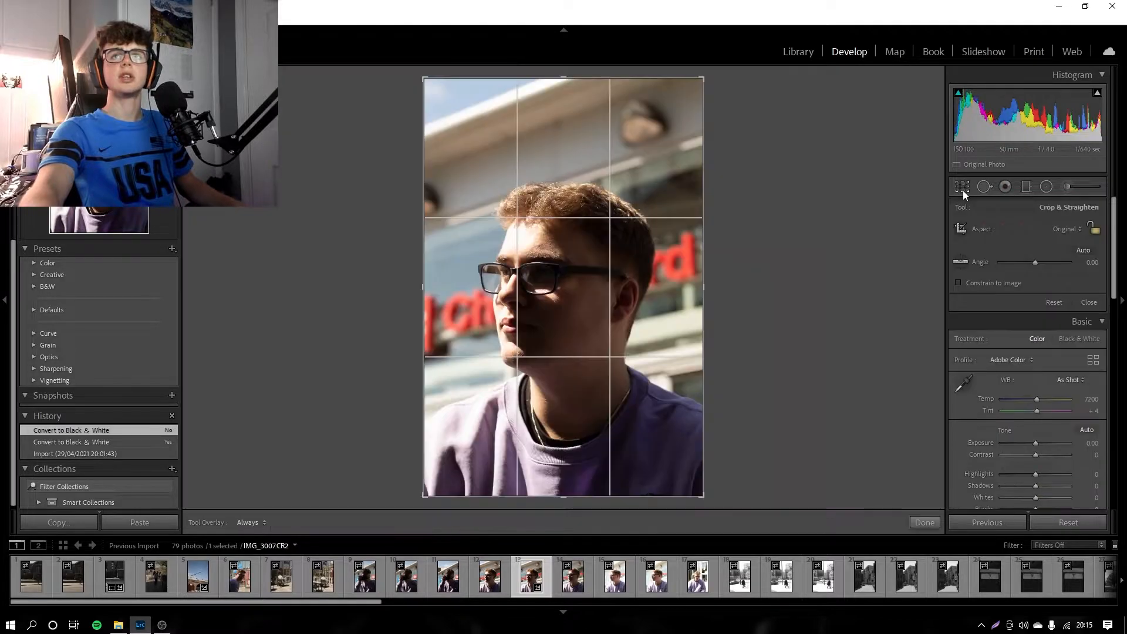
left_click(1084, 247)
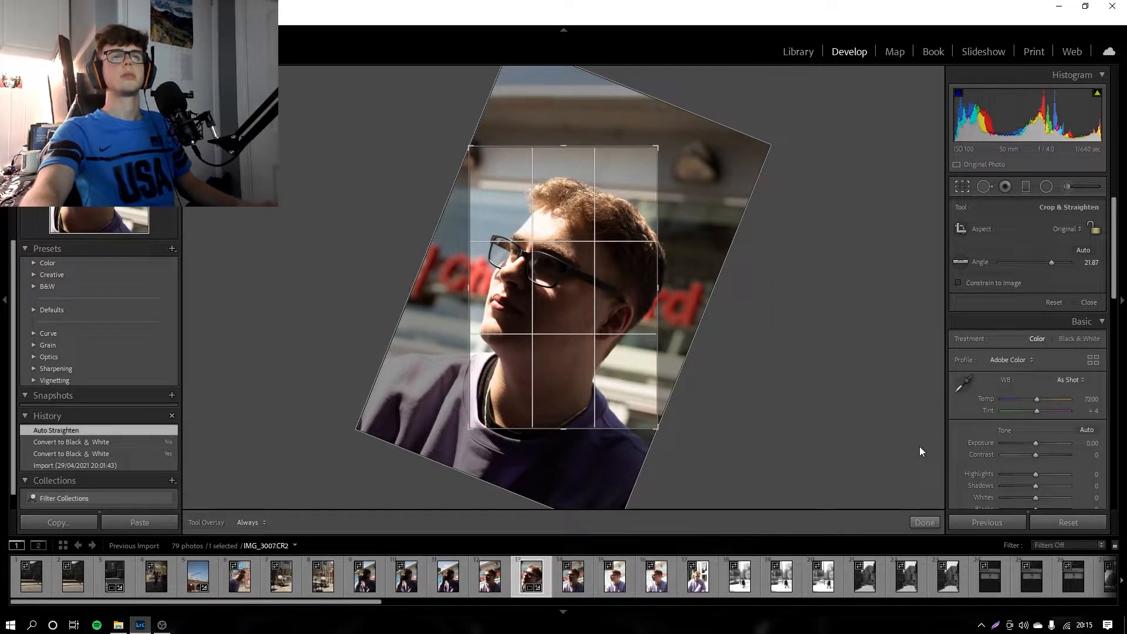
left_click_drag(681, 134, 730, 188)
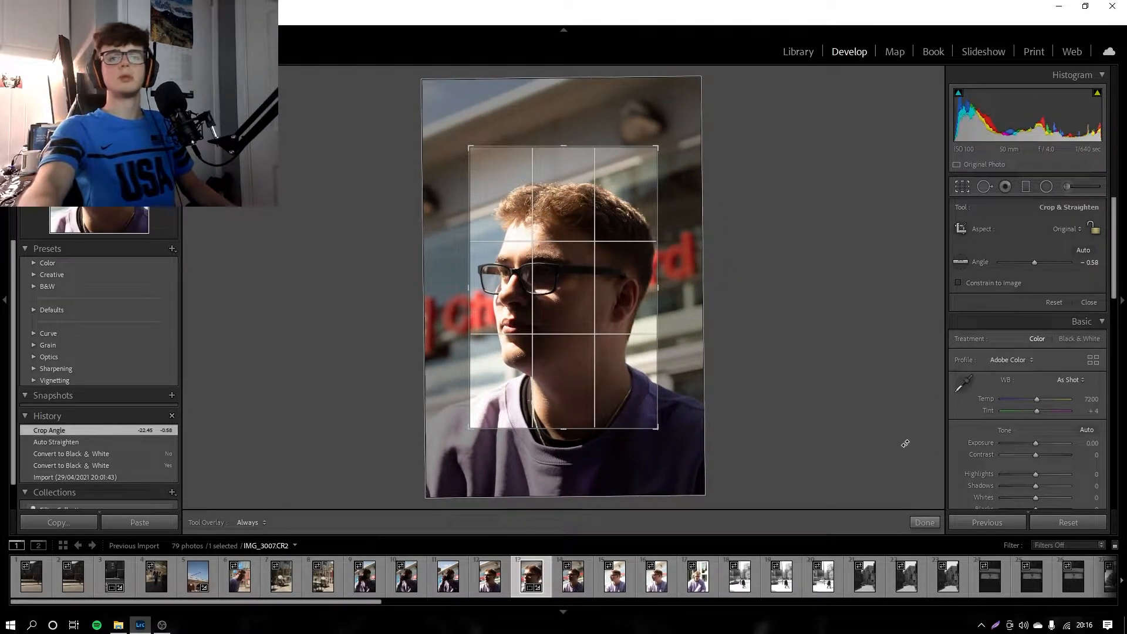
key("ctrl+z")
key("ctrl+z")
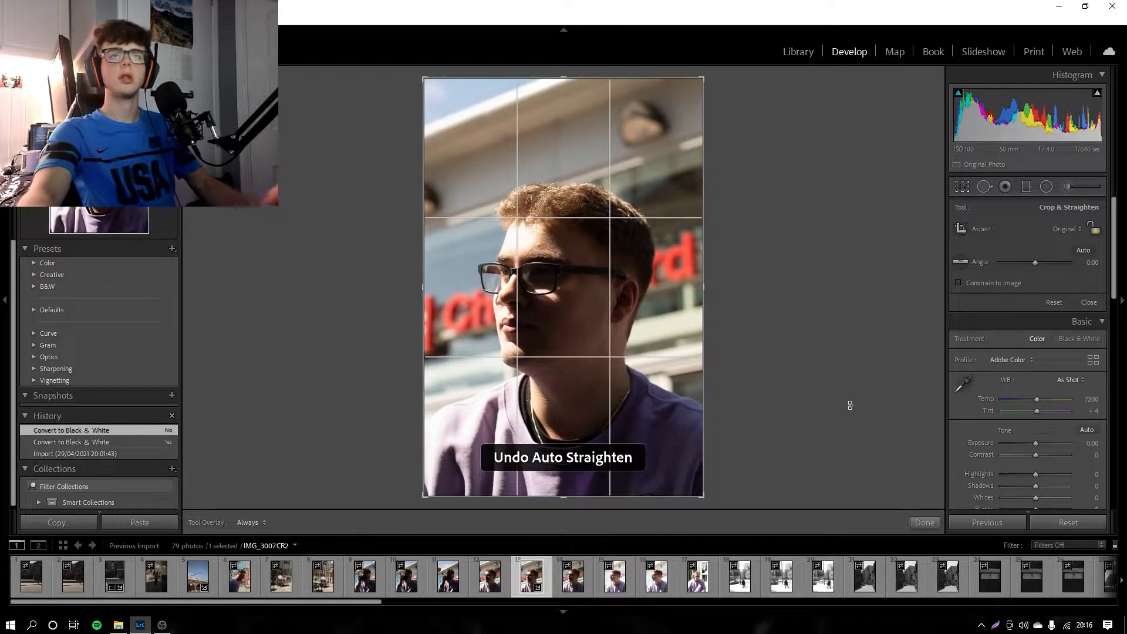
left_click(924, 522)
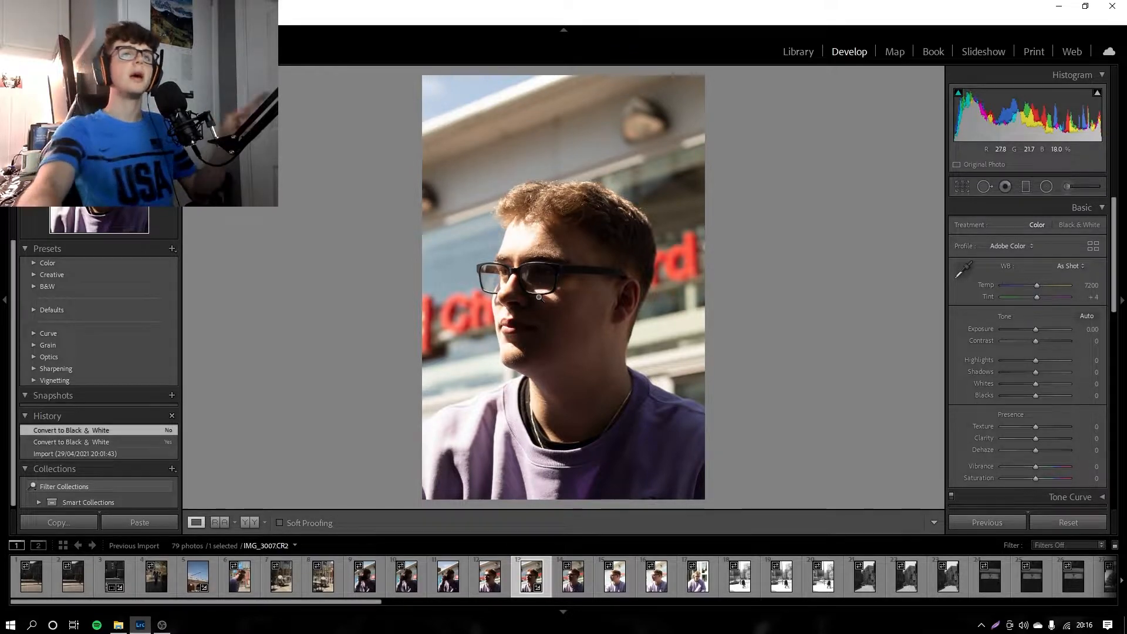
Step: Keep the portrait in color, set temperature 6035, exposure −0.35, contrast −14 and highlights +49, reset the tint, and check the forehead close up
left_click(1087, 221)
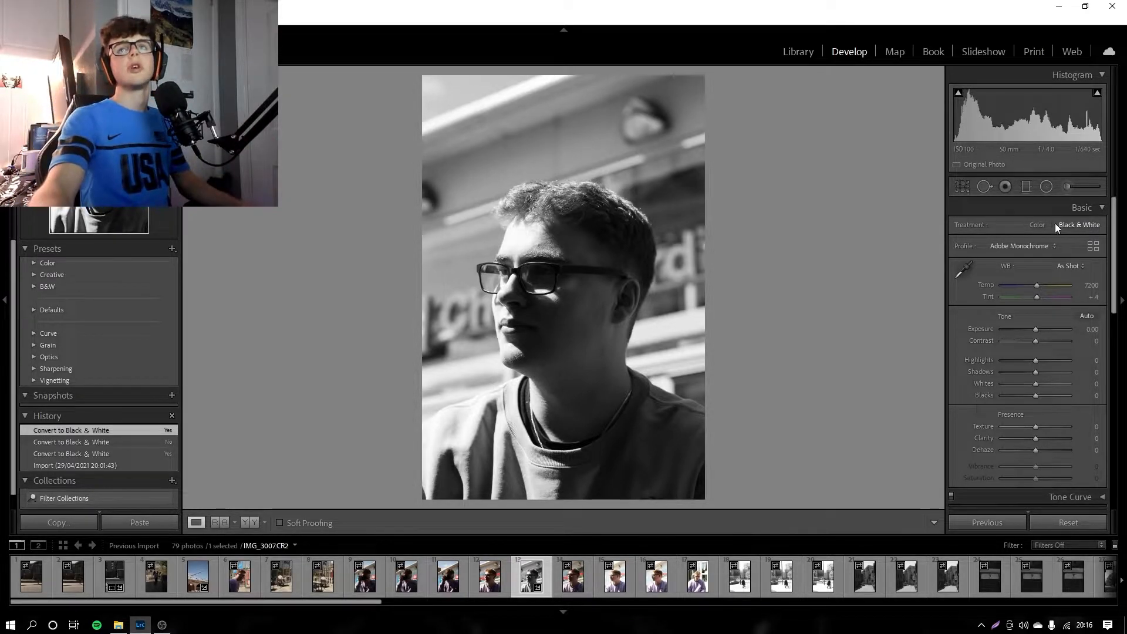
left_click(1038, 224)
left_click_drag(1036, 287, 1051, 365)
double_click(993, 296)
left_click(526, 234)
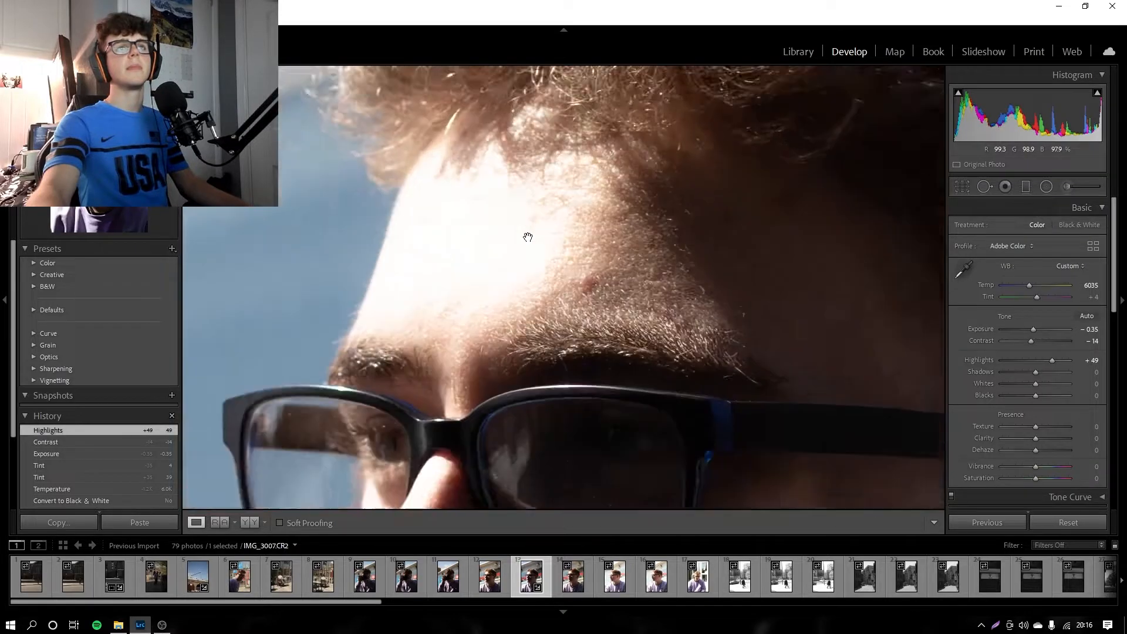
left_click(504, 235)
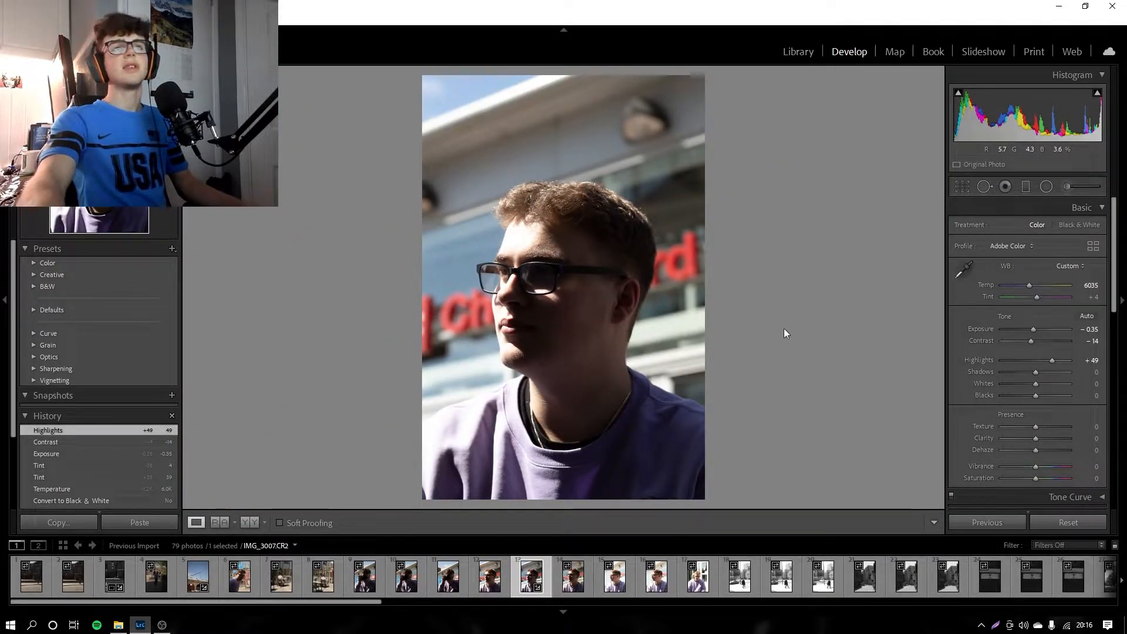
Step: Set the portrait's highlights to −82, shadows to +100, whites to −100 and blacks to −7
mouse_move(1052, 361)
left_mouse_down()
mouse_move(1002, 360)
mouse_move(1071, 372)
left_mouse_up()
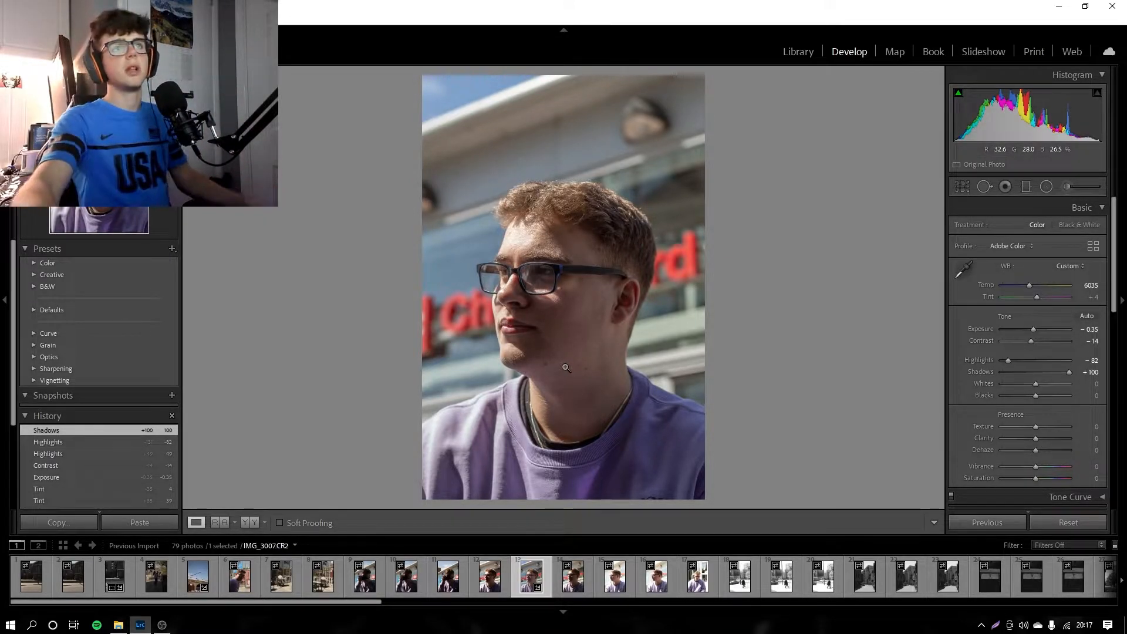
mouse_move(1069, 372)
left_mouse_down()
mouse_move(1029, 375)
mouse_move(1073, 374)
left_mouse_up()
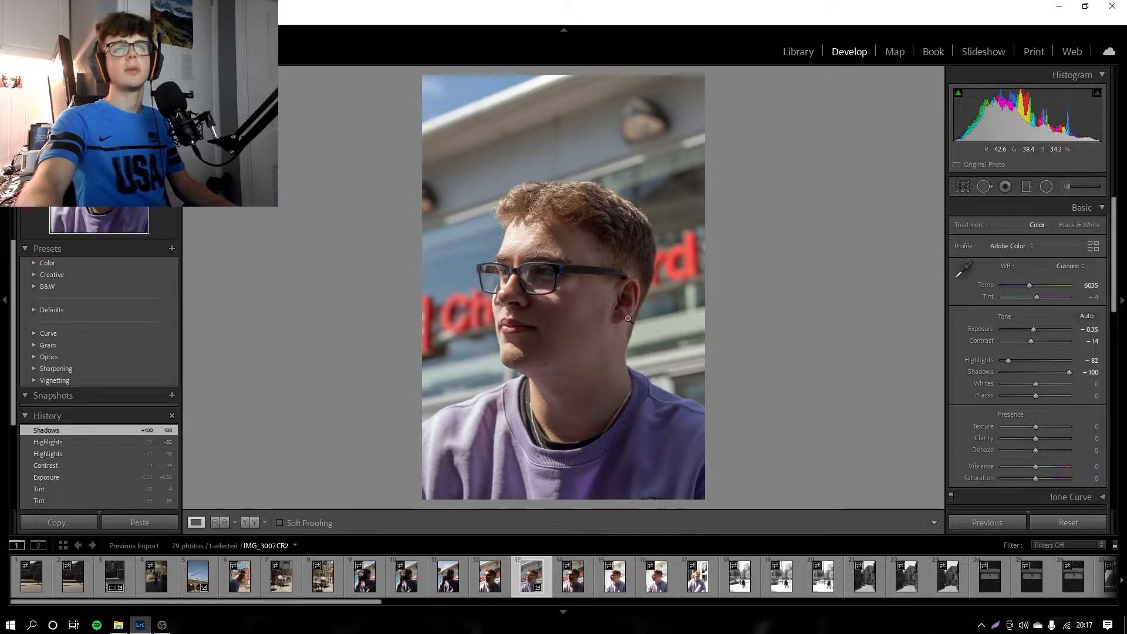
left_click_drag(1036, 384, 1106, 434)
Step: Try extreme texture values on the portrait, reset texture to 0 and set clarity to −4
left_click_drag(1023, 435, 942, 438)
double_click(980, 426)
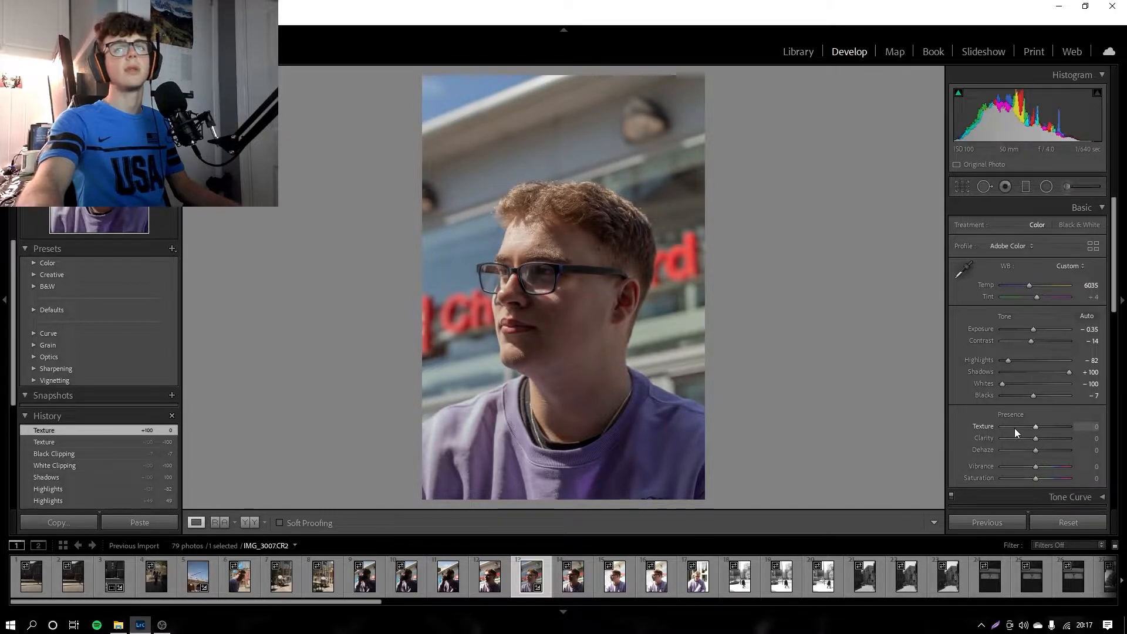
mouse_move(1034, 438)
left_mouse_down()
mouse_move(1067, 436)
mouse_move(1034, 435)
left_mouse_up()
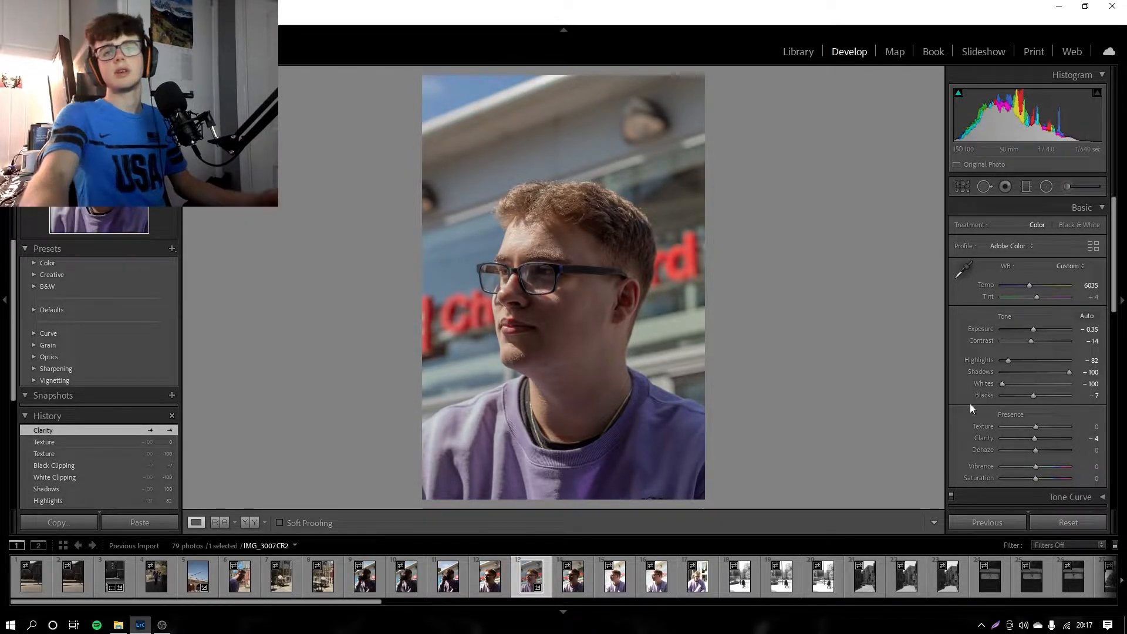
Step: Look over the HSL hue controls for the portrait and bring up the saturation controls
scroll(970, 411, "down", 1)
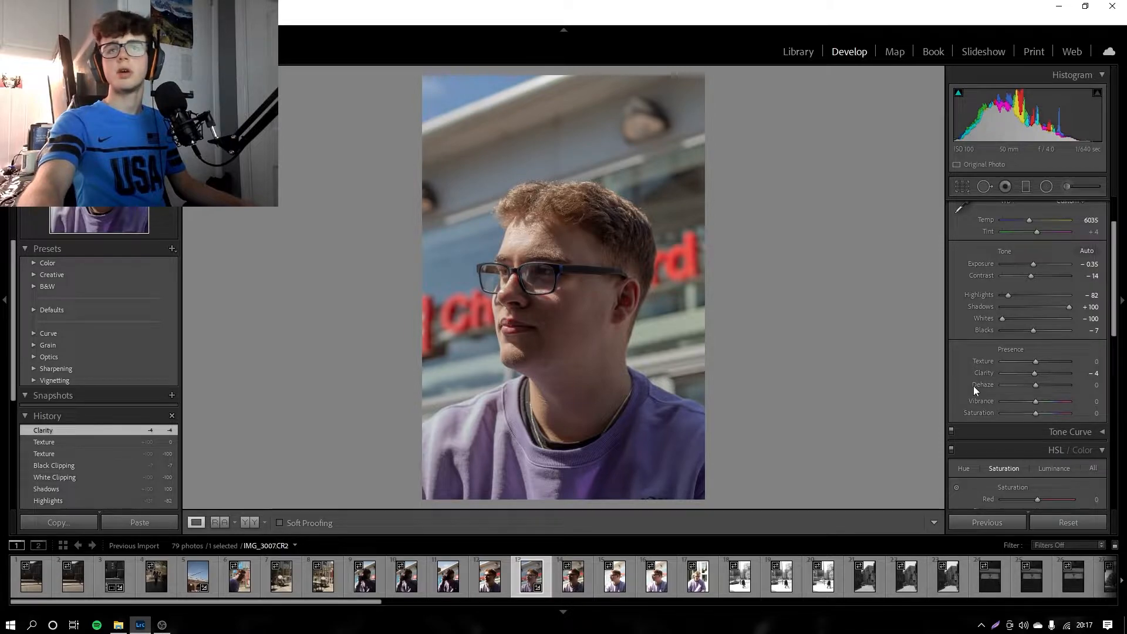
scroll(964, 407, "down", 2)
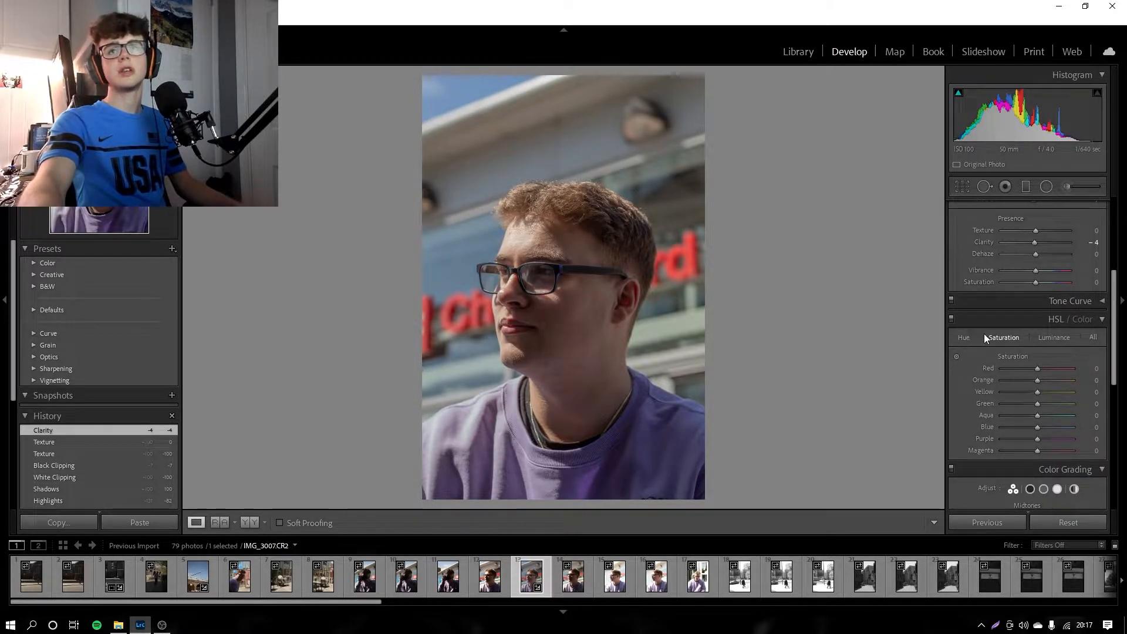
left_click(964, 338)
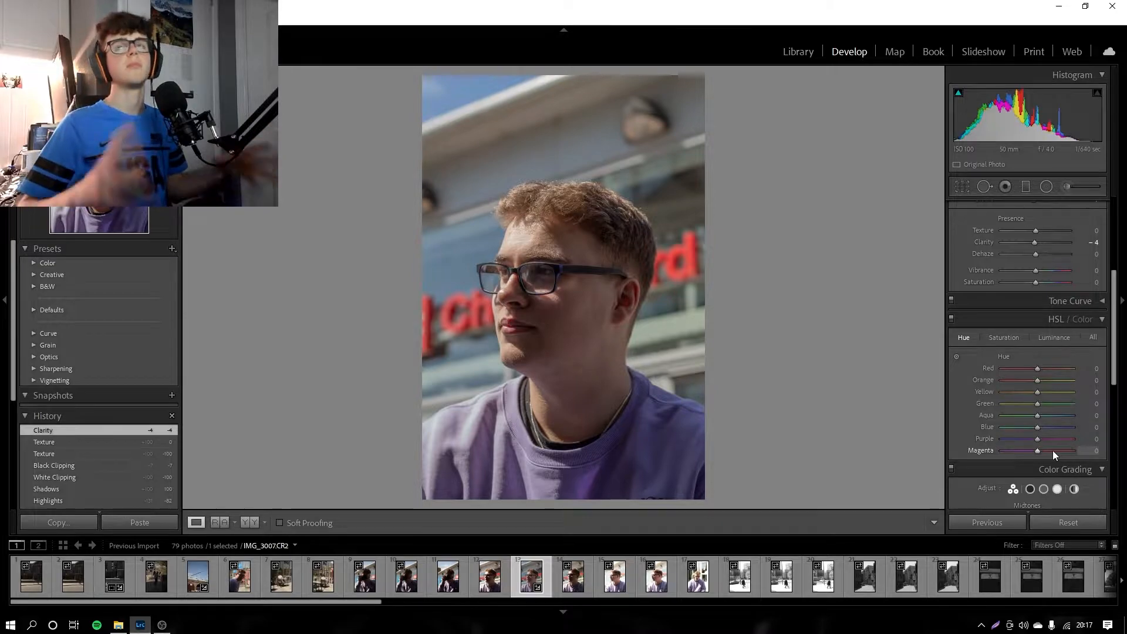
left_click(992, 330)
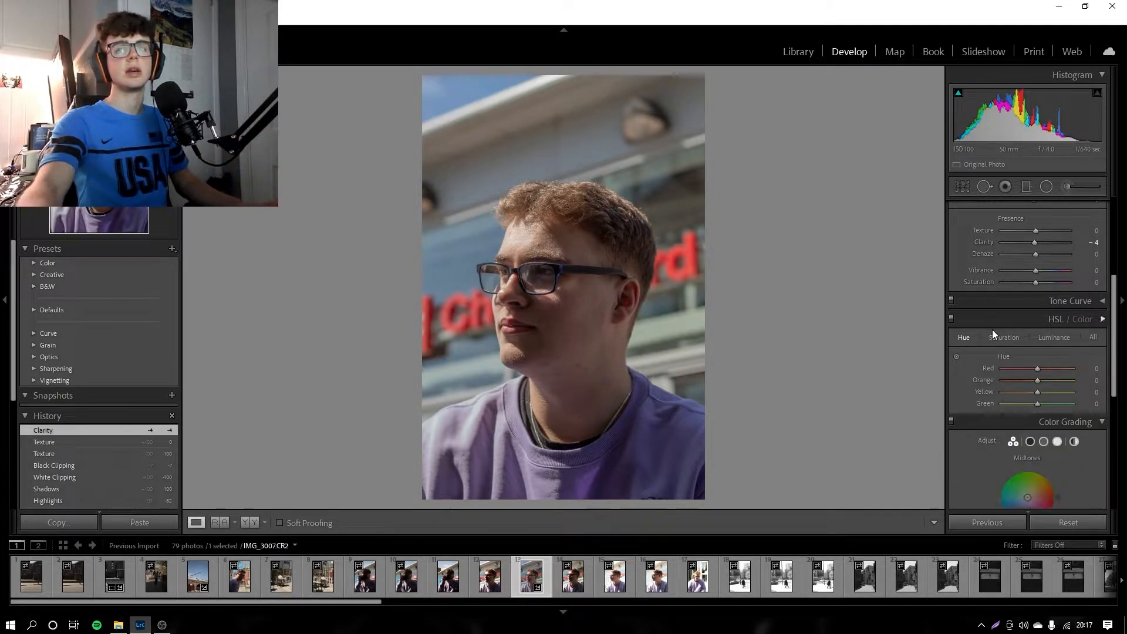
left_click(1058, 323)
left_click(1013, 339)
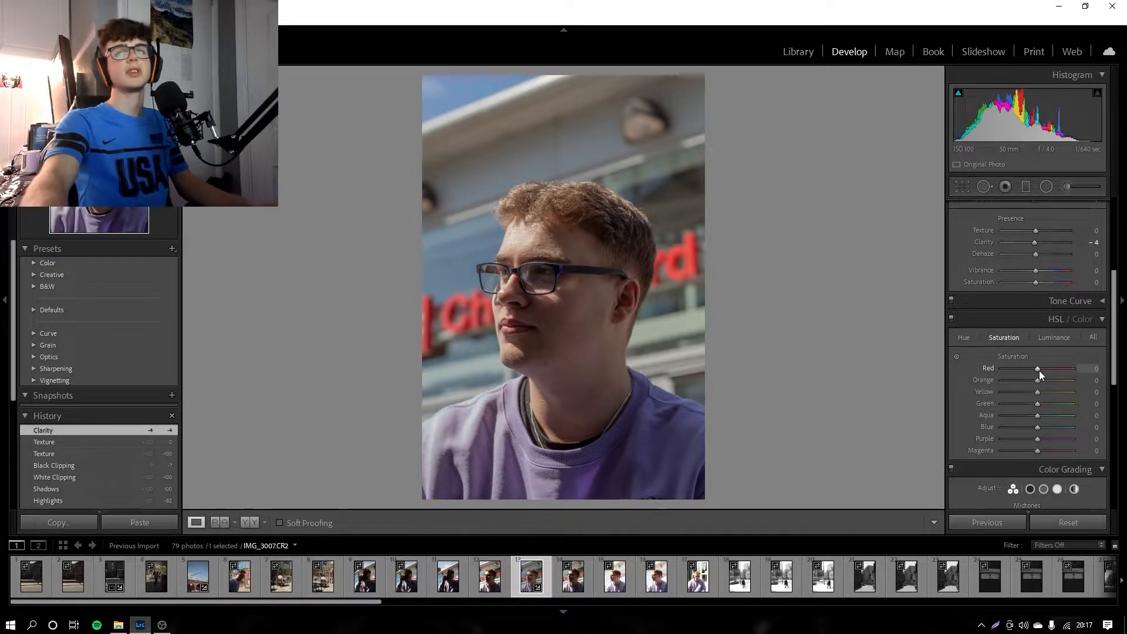
Step: Set red saturation to −7 while checking the lips close up, and reset orange saturation to 0 after trying −100
left_click_drag(1037, 369, 931, 372)
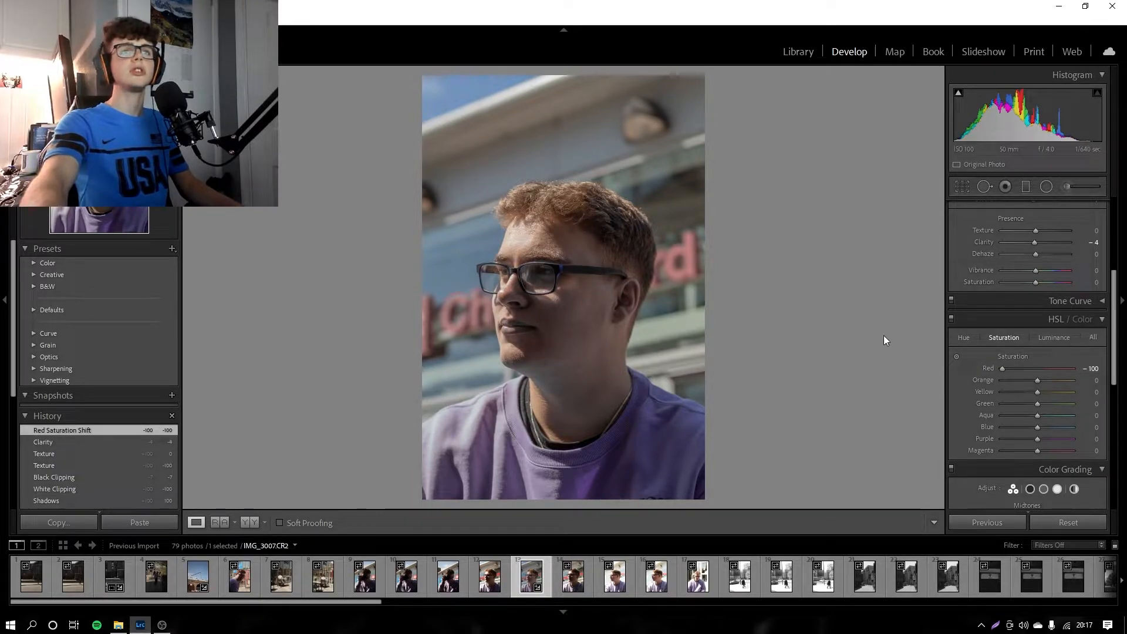
double_click(988, 371)
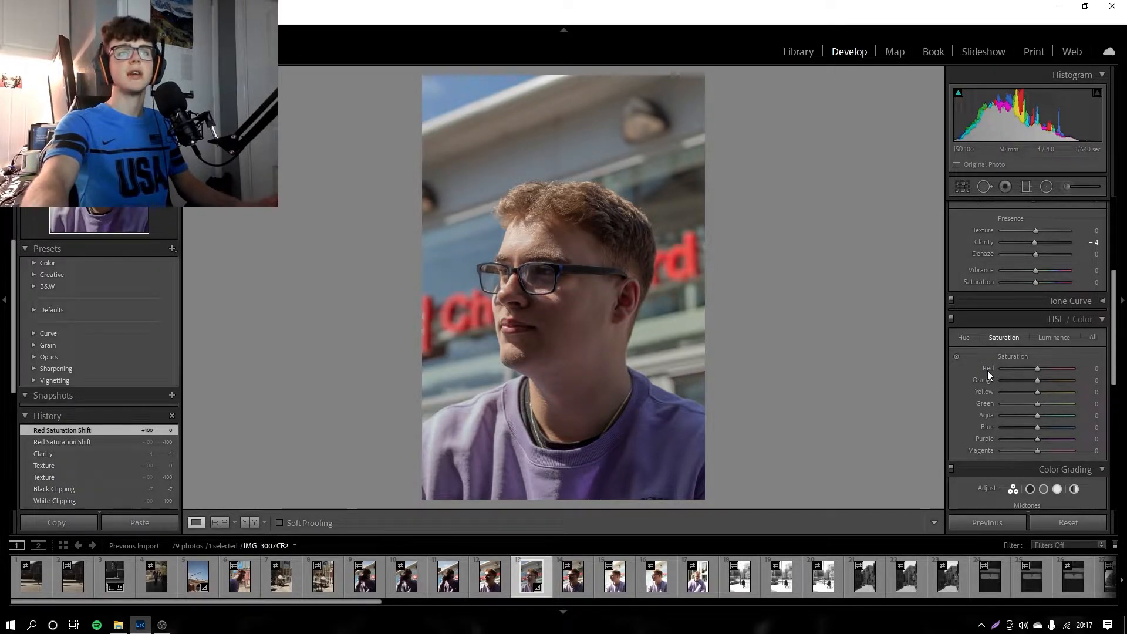
mouse_move(1046, 370)
left_mouse_down()
mouse_move(1062, 369)
mouse_move(1039, 367)
left_mouse_up()
left_click(520, 325)
left_click(520, 326)
left_click_drag(1037, 368, 959, 386)
double_click(983, 383)
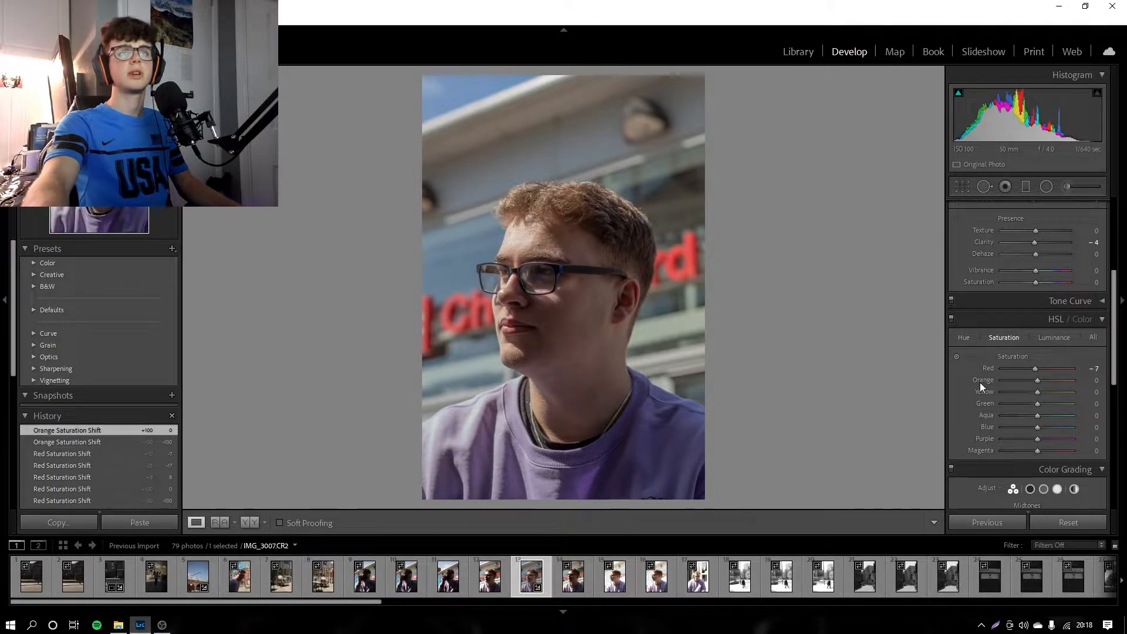
Step: Set yellow saturation to −100, green to +55 after trying both extremes, aqua to +5 and blue to +2
left_click_drag(1038, 390, 1094, 399)
mouse_move(923, 395)
left_mouse_down()
mouse_move(1102, 393)
mouse_move(935, 393)
left_mouse_up()
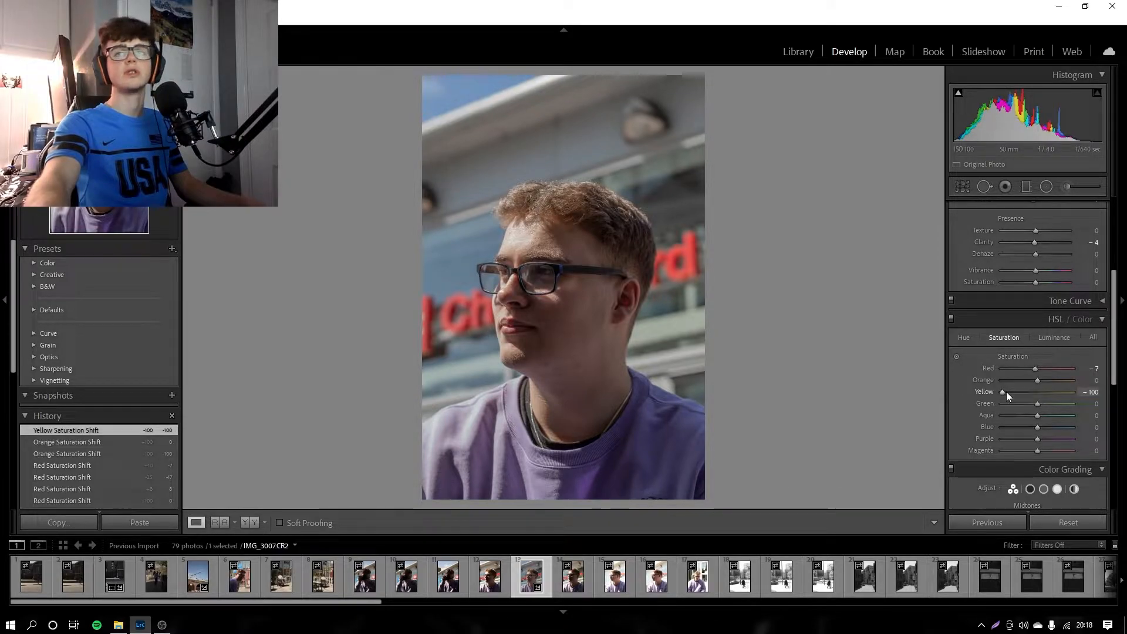
left_click_drag(1041, 404, 992, 410)
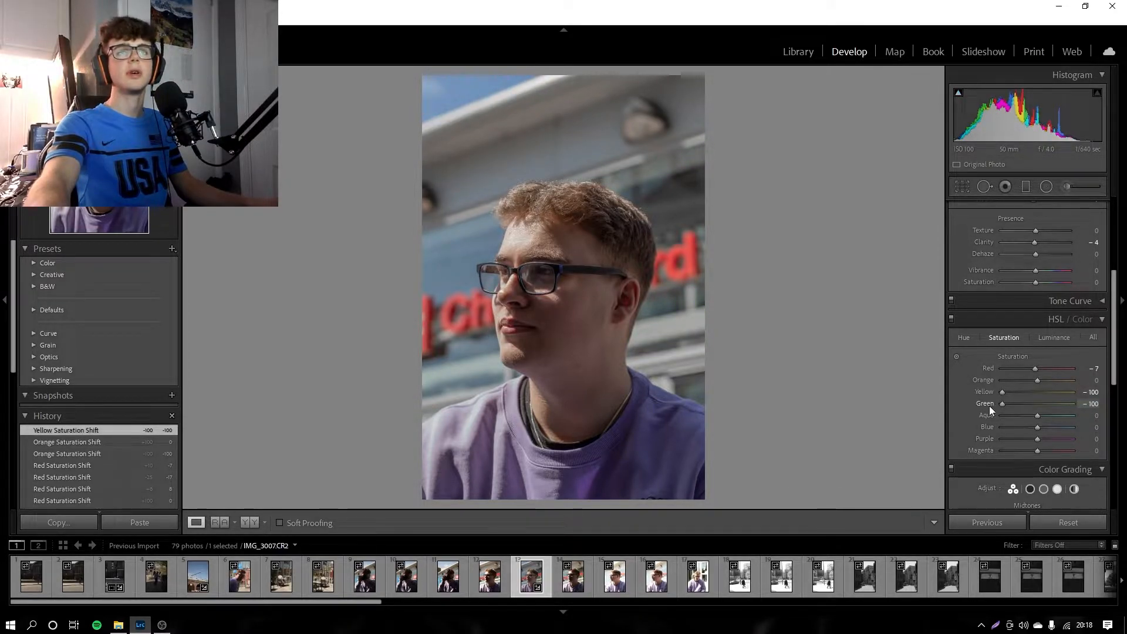
left_click_drag(1098, 406, 1098, 406)
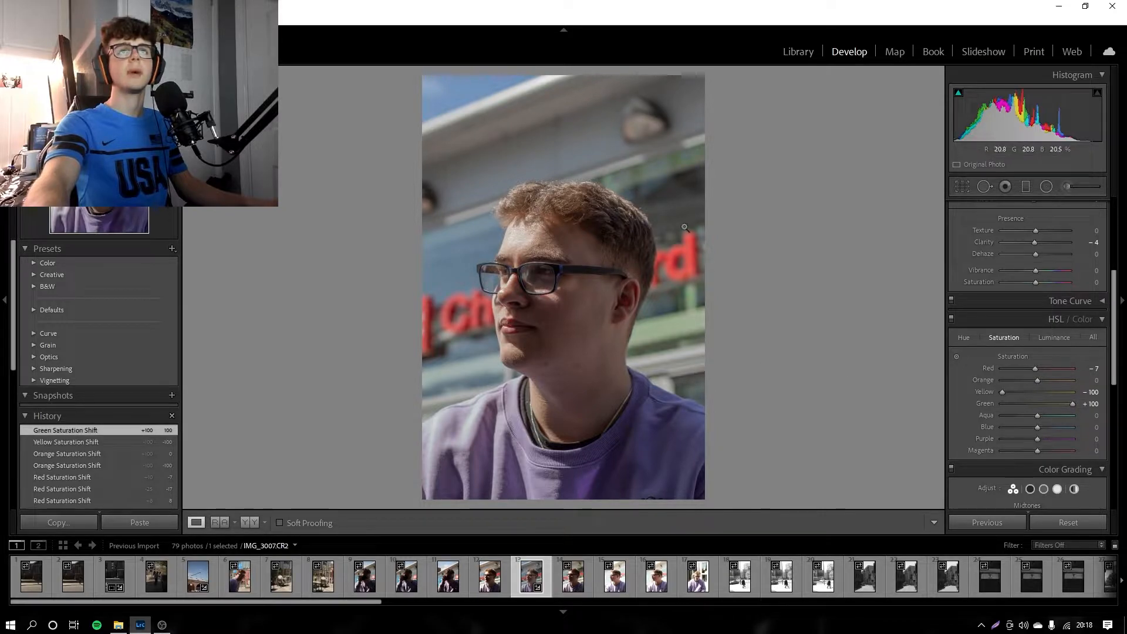
left_click_drag(669, 287, 475, 247)
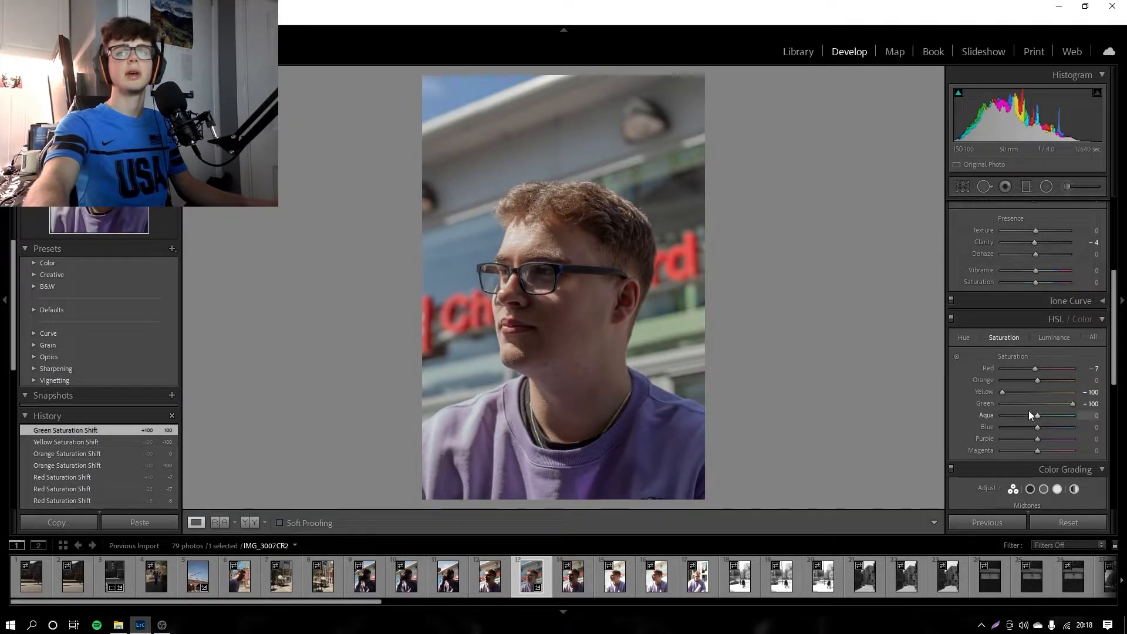
left_click_drag(1064, 407, 941, 408)
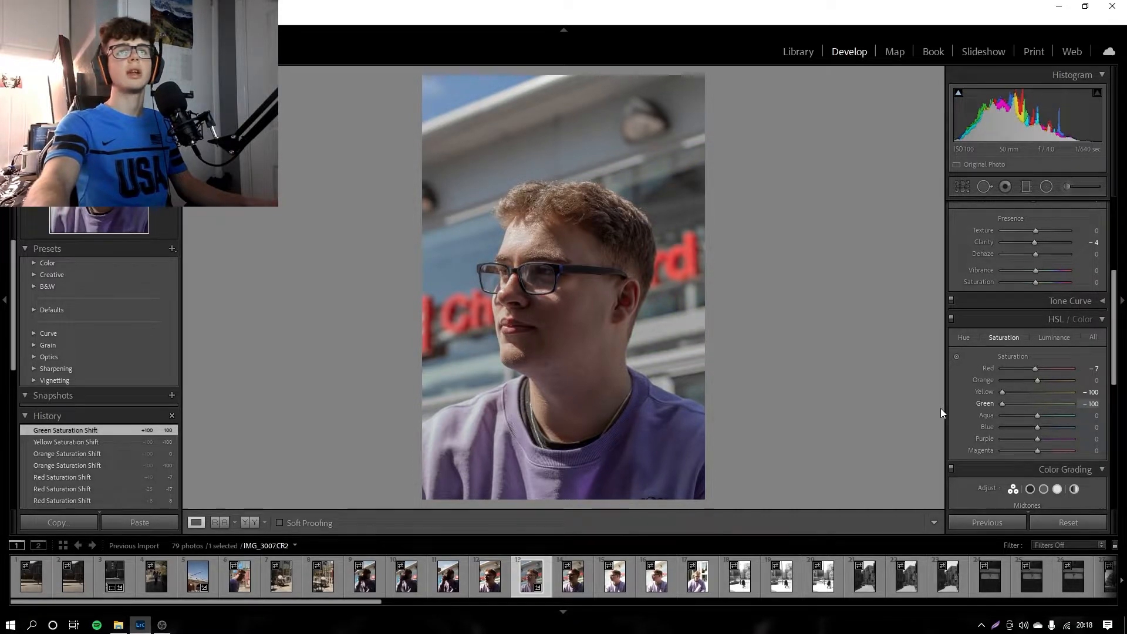
left_click_drag(1003, 404, 1037, 428)
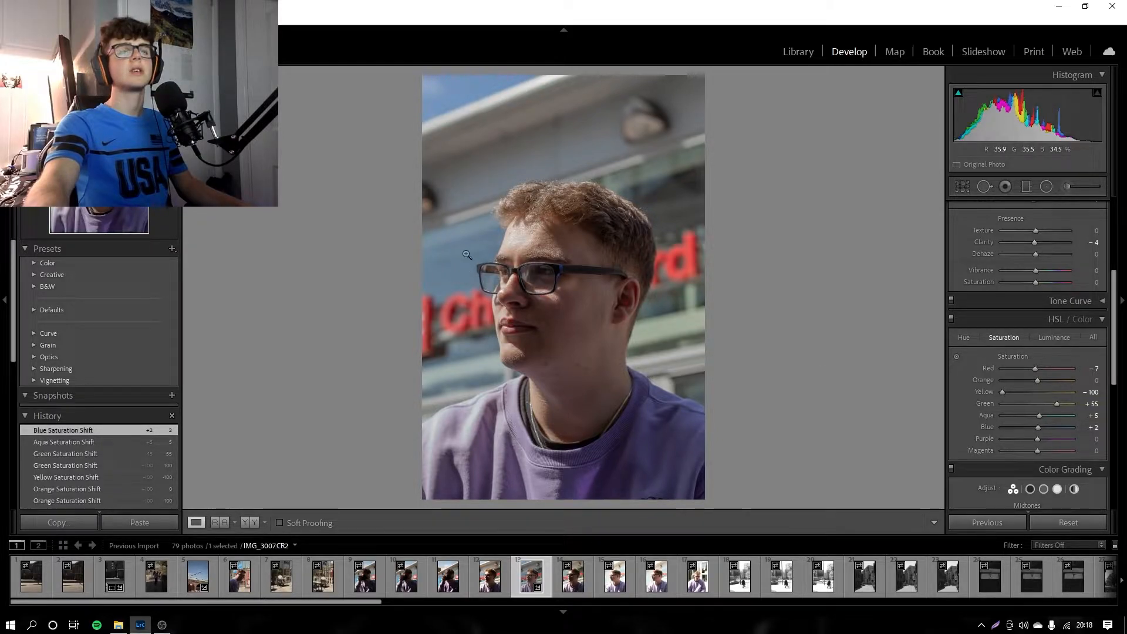
Step: Set purple saturation to −8, reset magenta to 0 and check the portrait against the neighbouring photo
mouse_move(1041, 439)
left_mouse_down()
mouse_move(1095, 449)
mouse_move(1016, 444)
mouse_move(1038, 449)
left_mouse_up()
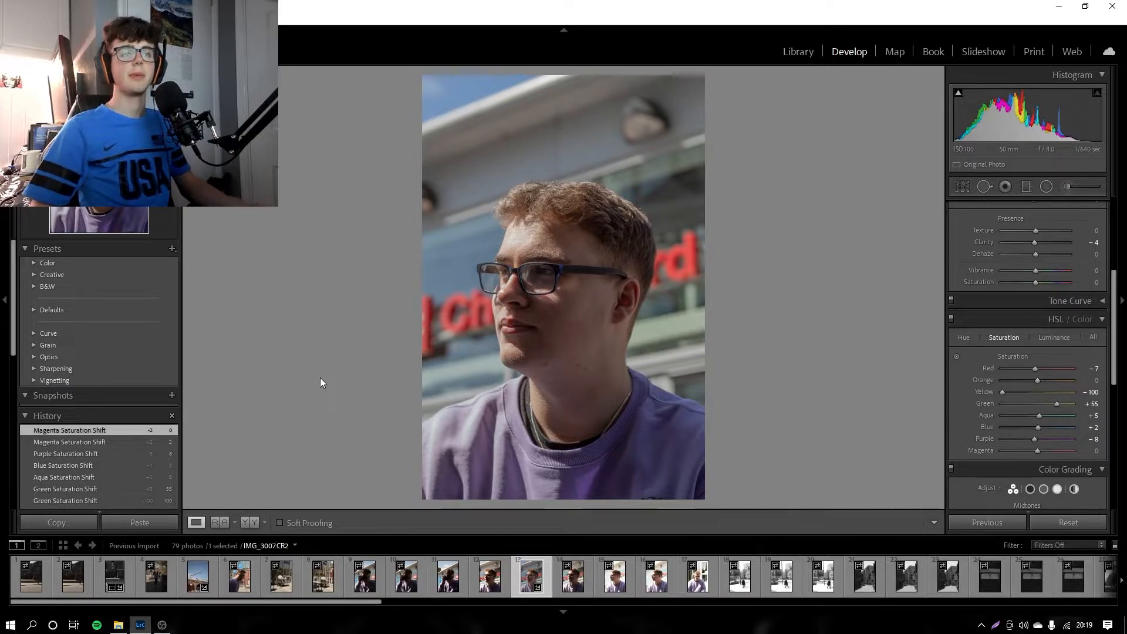
left_click(590, 572)
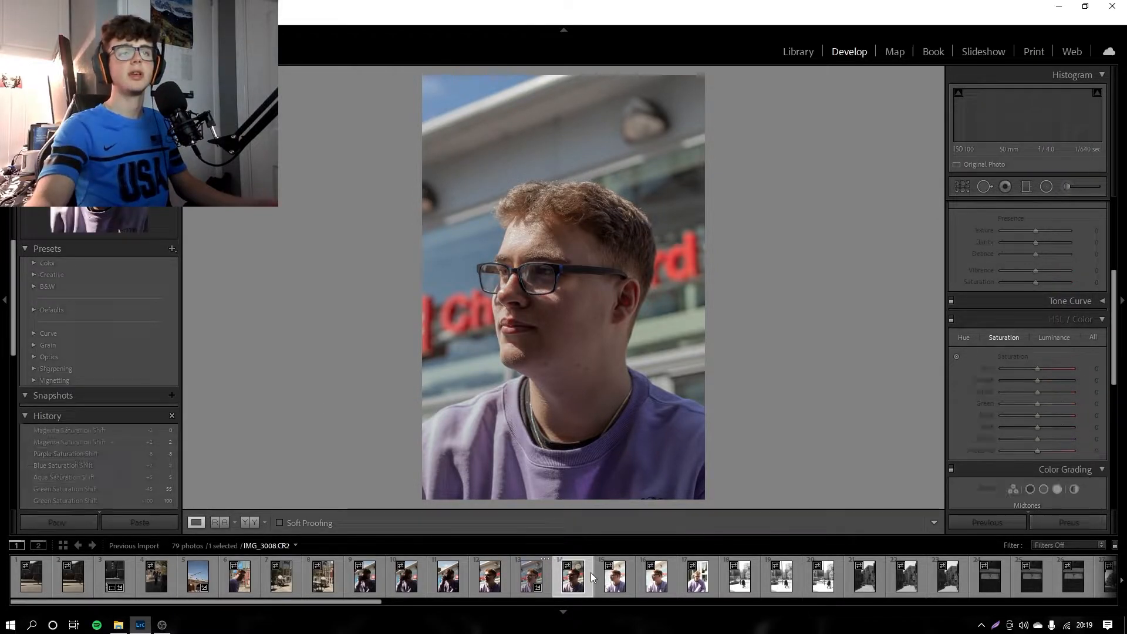
left_click(549, 577)
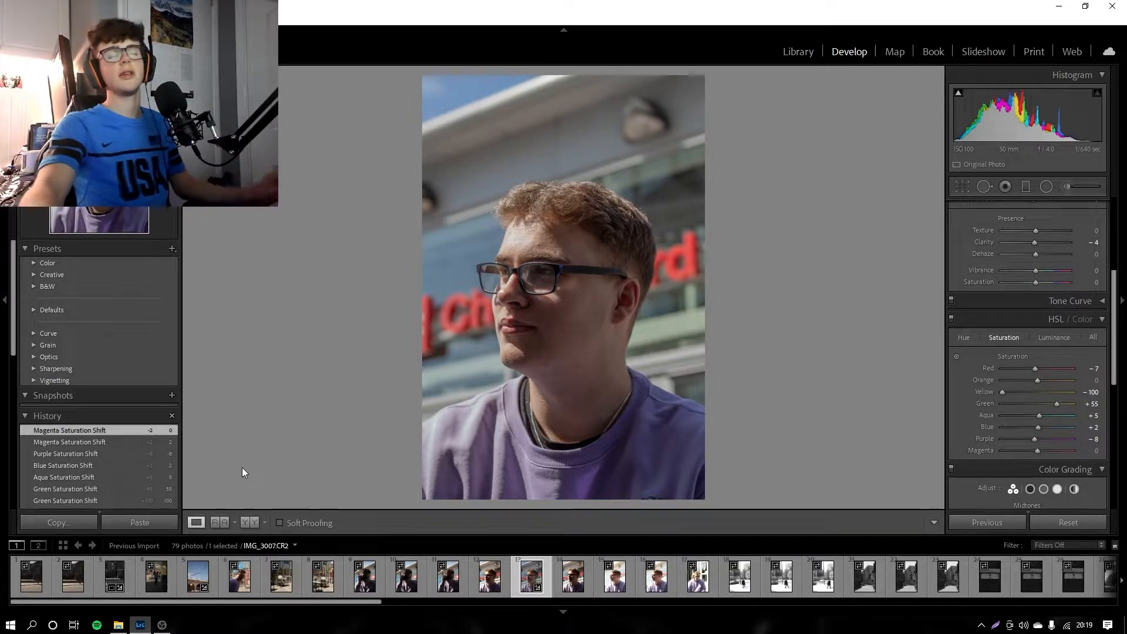
Step: Copy the develop settings of portrait IMG_3007 and paste them onto the next portrait, IMG_3008
left_click(58, 524)
left_click(699, 445)
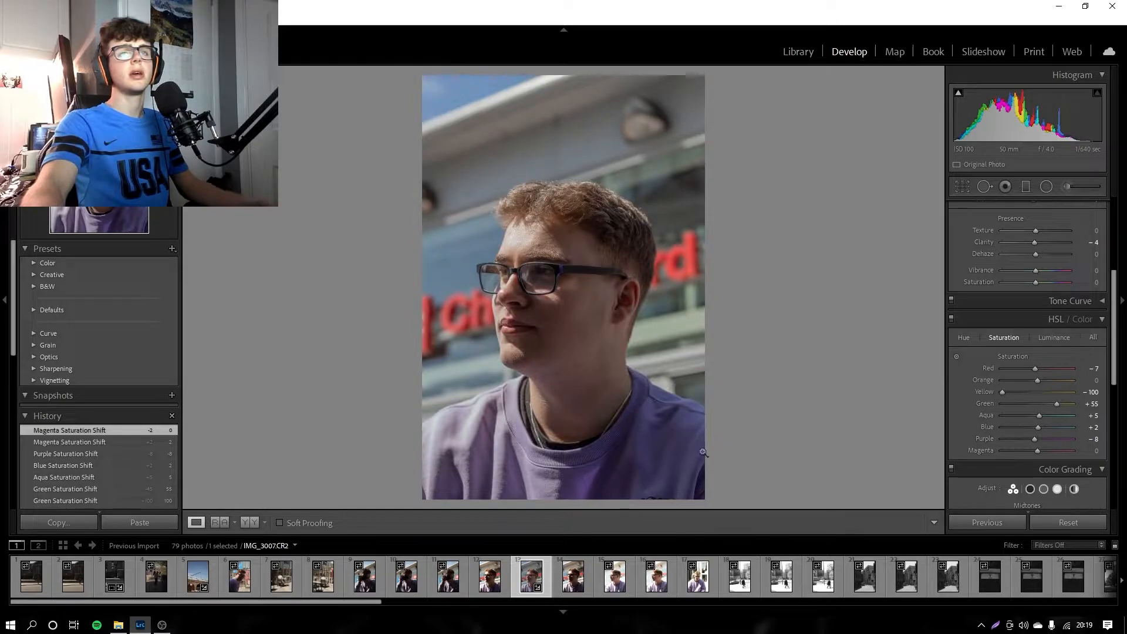
left_click(590, 565)
left_click(125, 523)
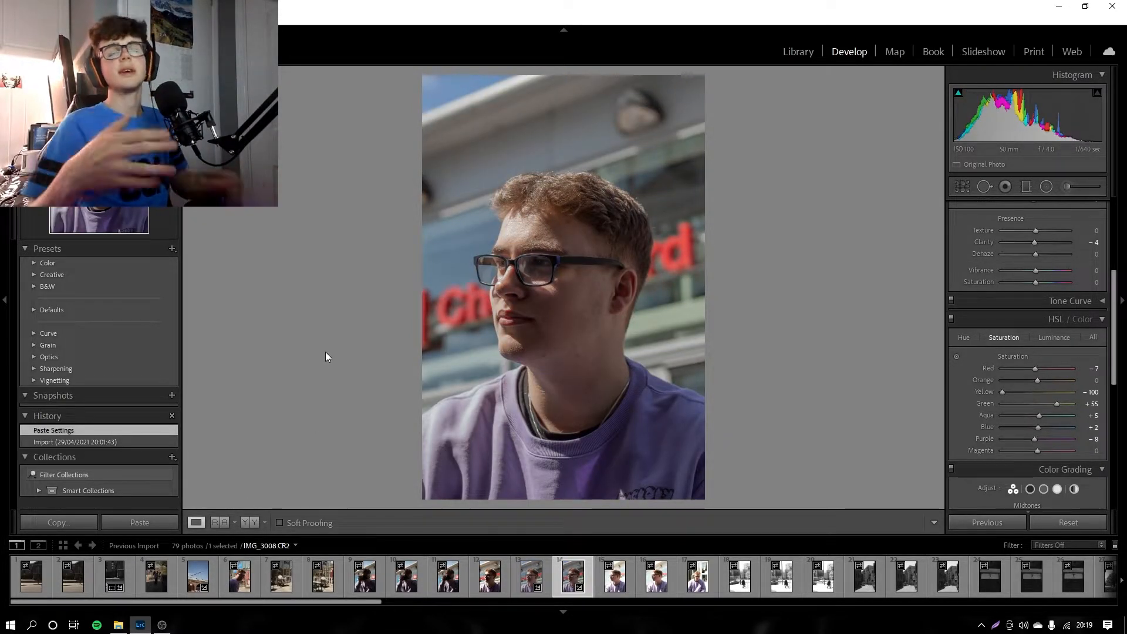
Step: Compare the two portraits, undo the pasted settings on IMG_3008 and return to IMG_3007
left_click(549, 574)
key("Right")
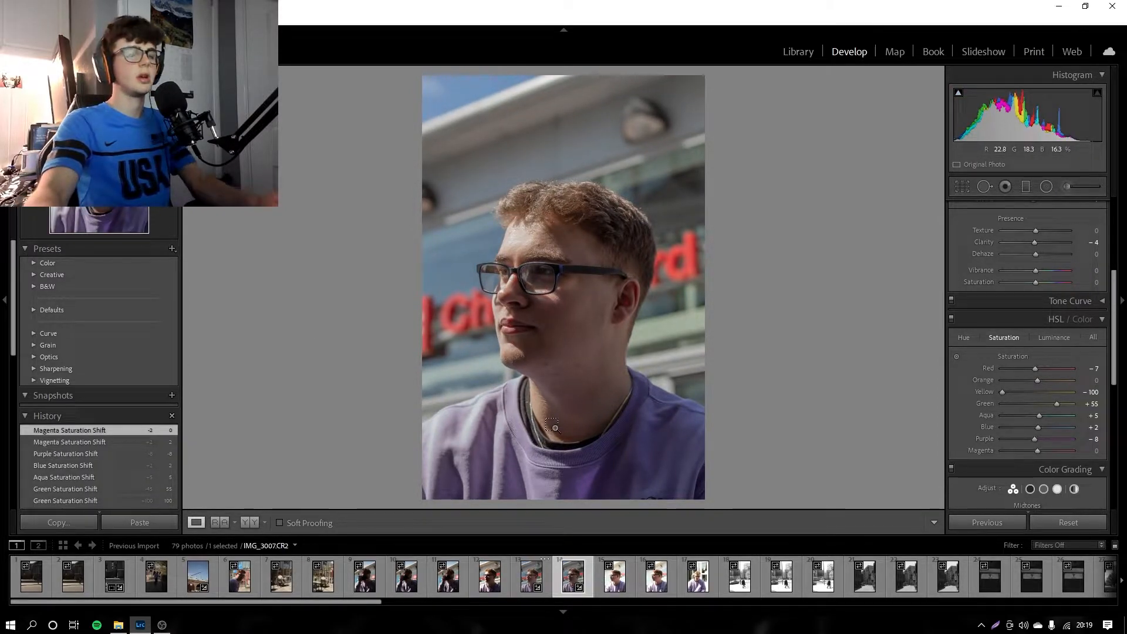
key("ctrl+z")
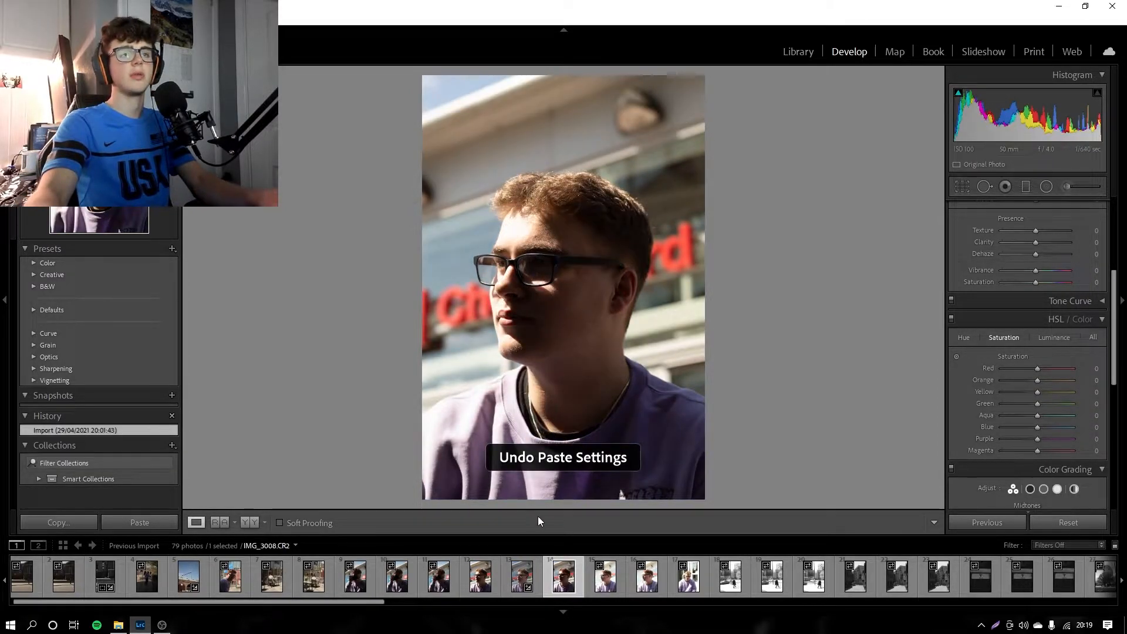
left_click(538, 566)
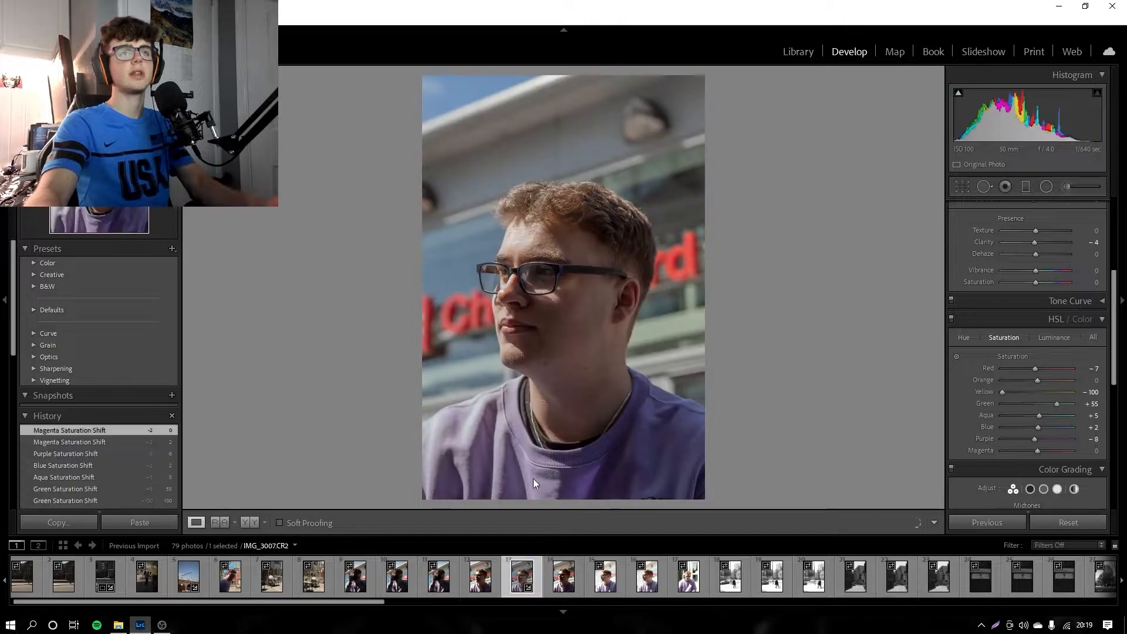
Step: Crop the portrait slightly tighter from its upper-left corner and apply the crop
left_click(959, 185)
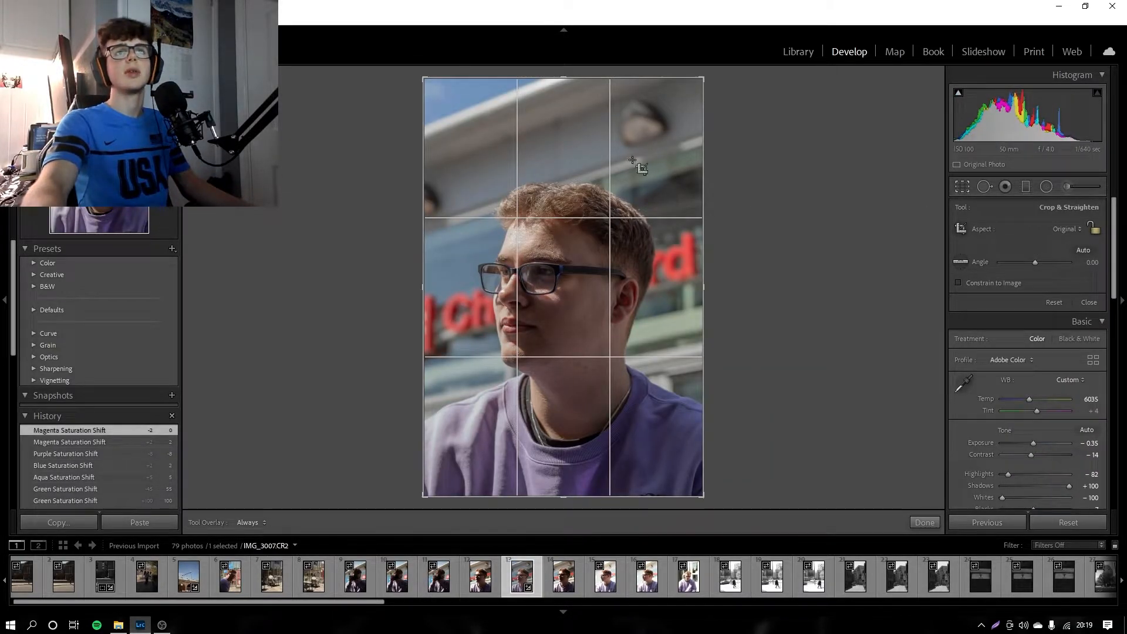
left_click_drag(424, 79, 432, 81)
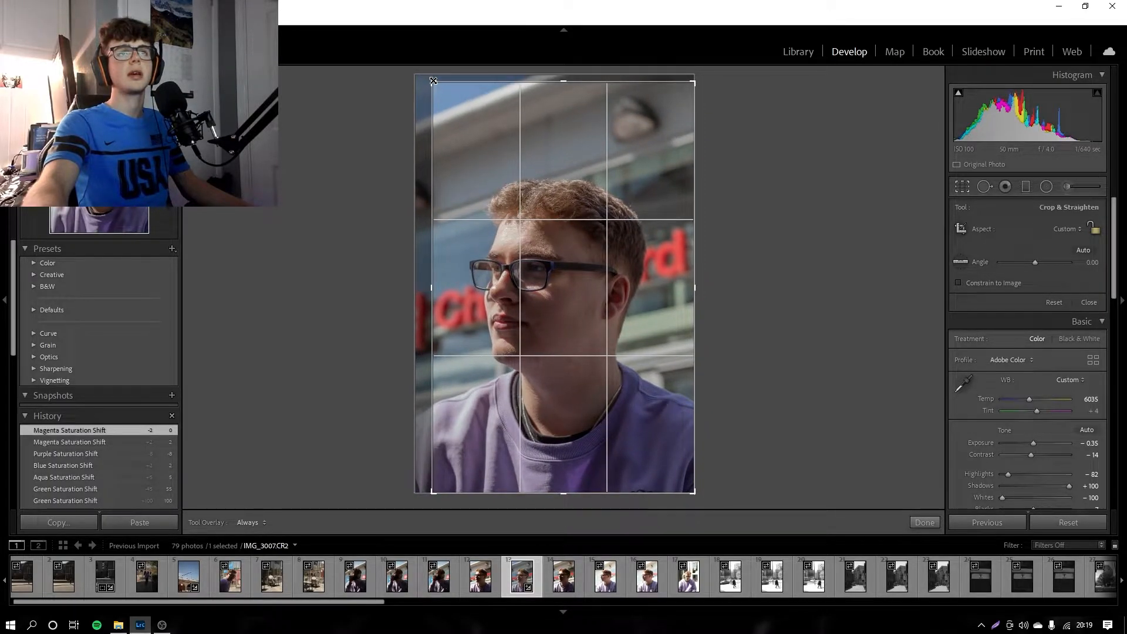
left_click(924, 522)
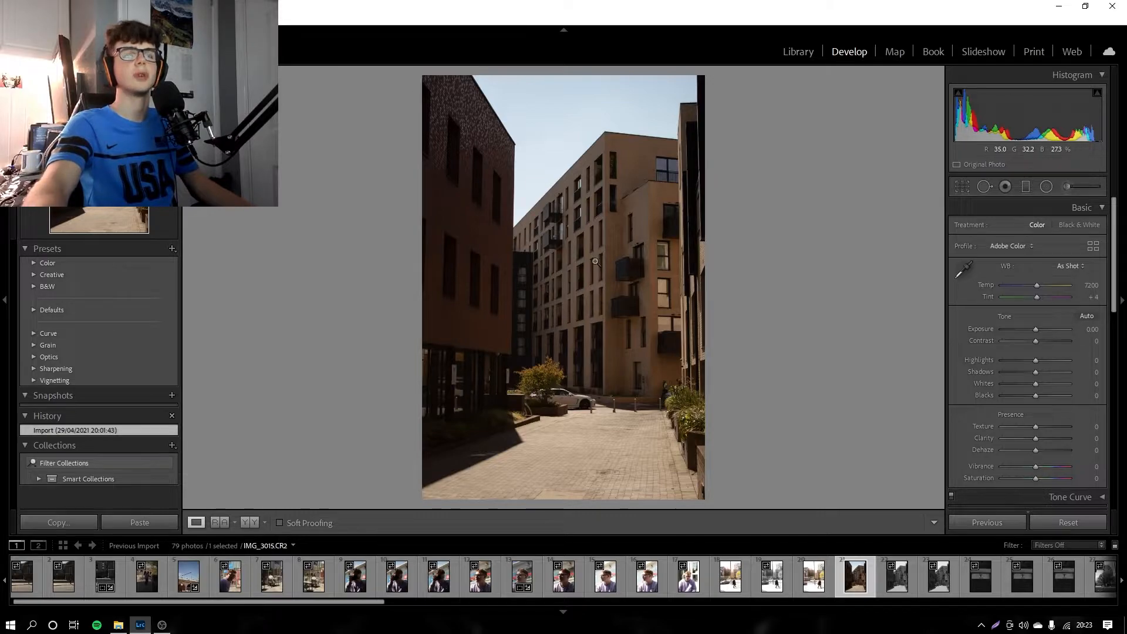
Step: Convert street photo IMG_3015 to black and white with Adobe Monochrome, and set temperature to 50000 and tint to +150
left_click(1069, 226)
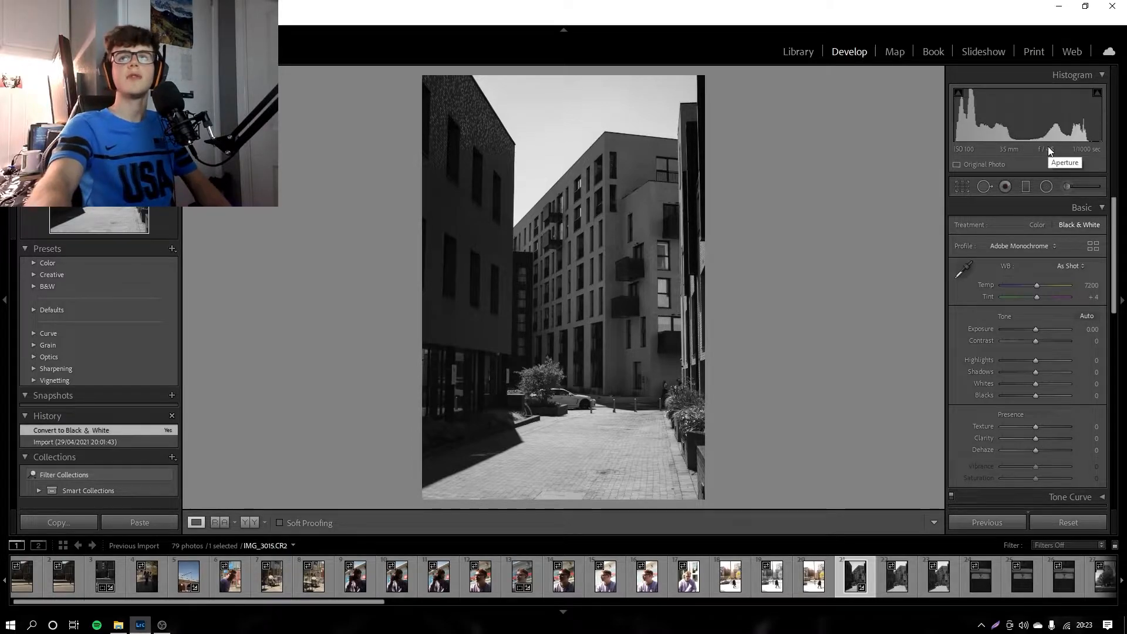
left_click(1038, 225)
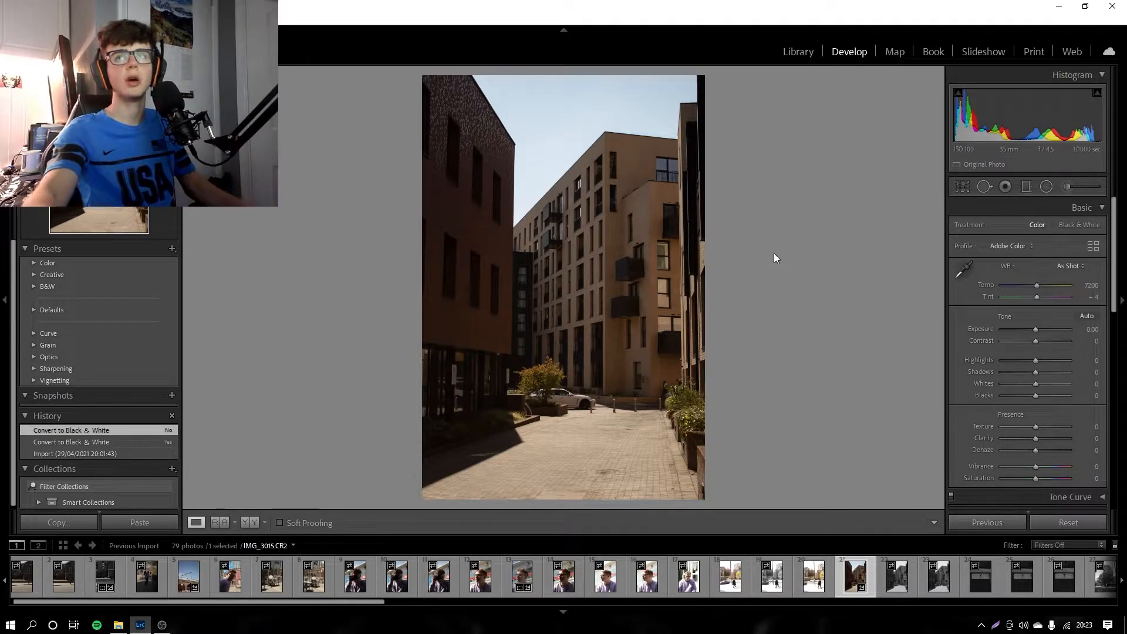
left_click(1073, 227)
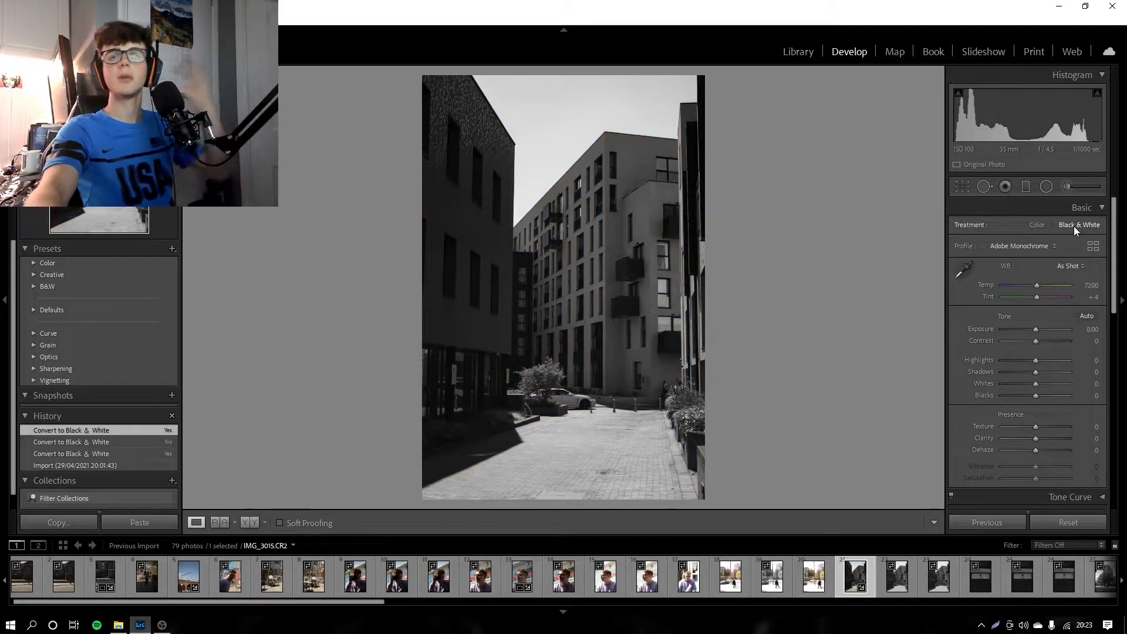
left_click(1047, 243)
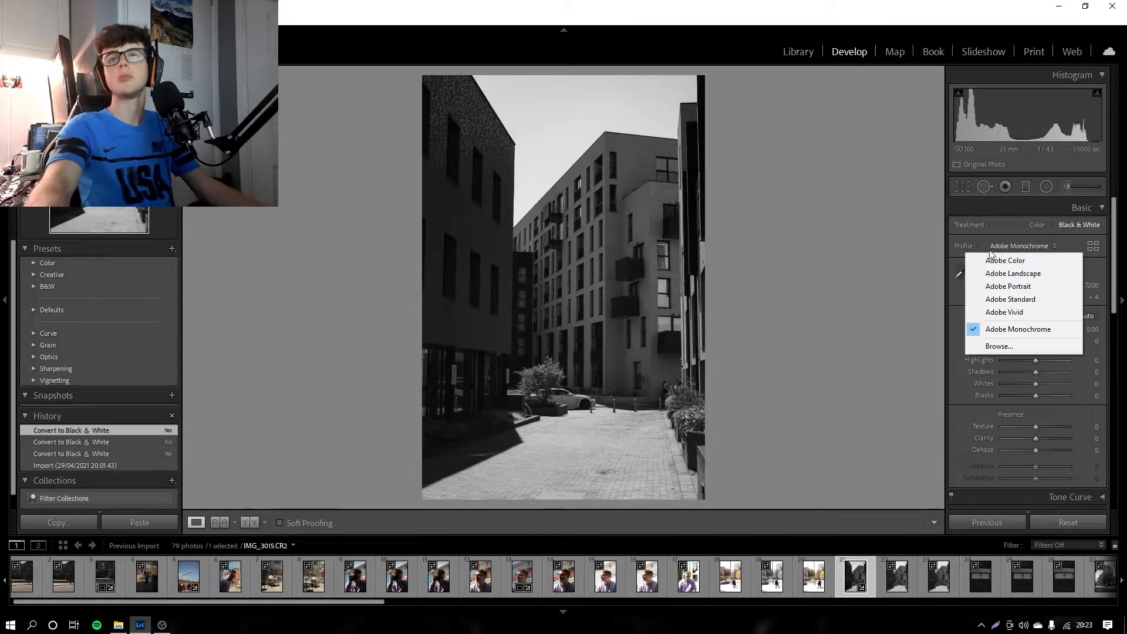
left_click(1002, 238)
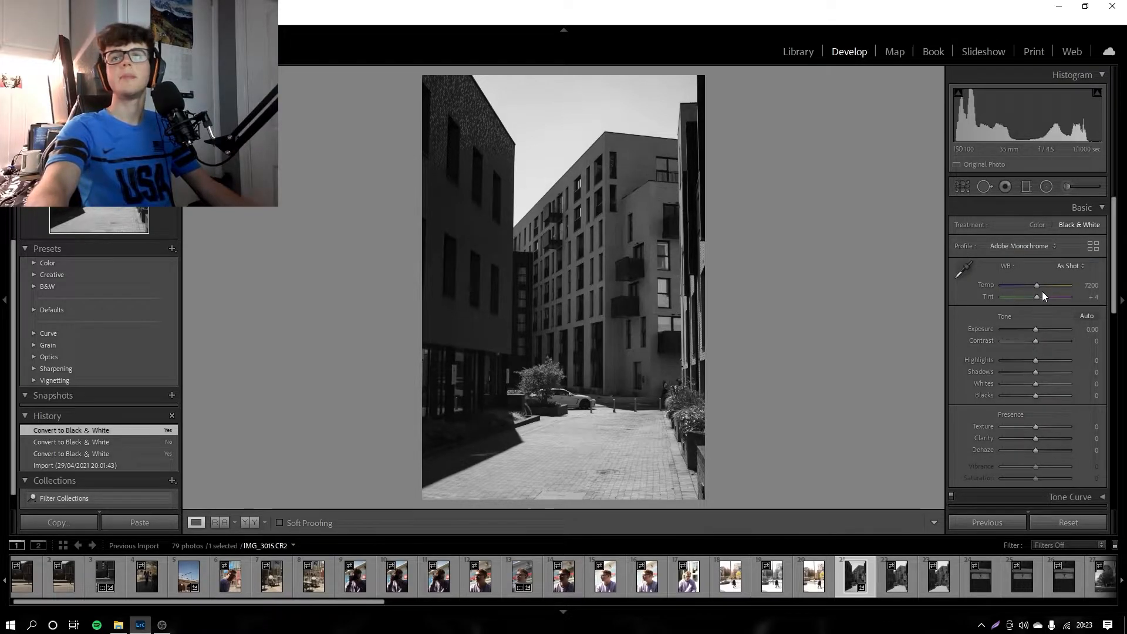
left_click_drag(1039, 292, 1119, 315)
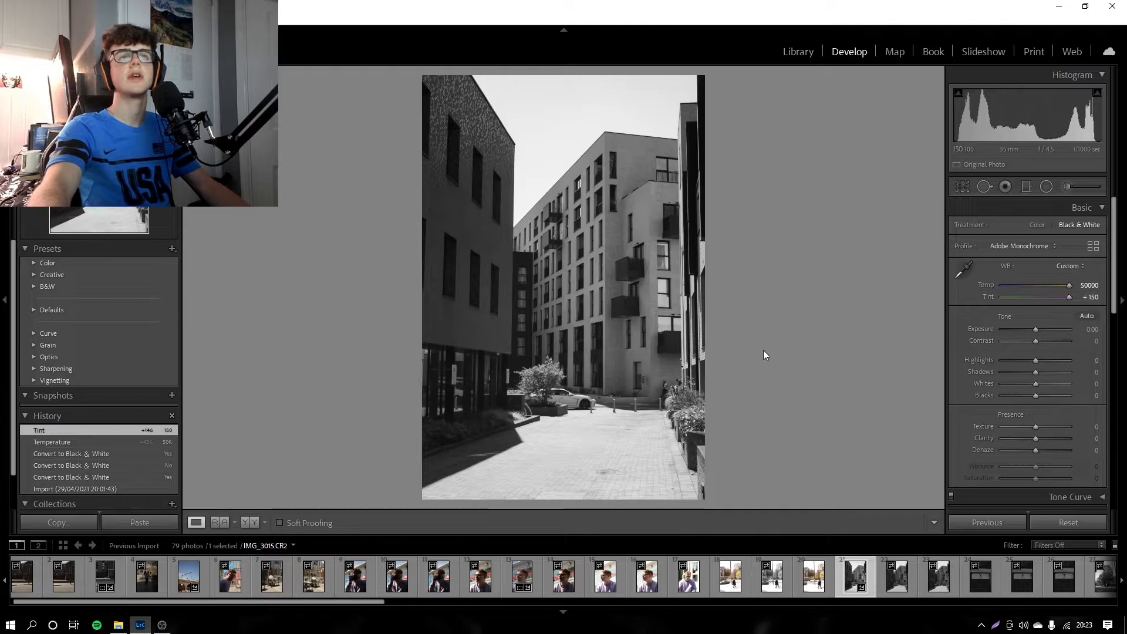
Step: Examine the parked car, the paving and the building facades close up, and return to the full photo
left_click(568, 419)
left_click_drag(641, 255, 507, 282)
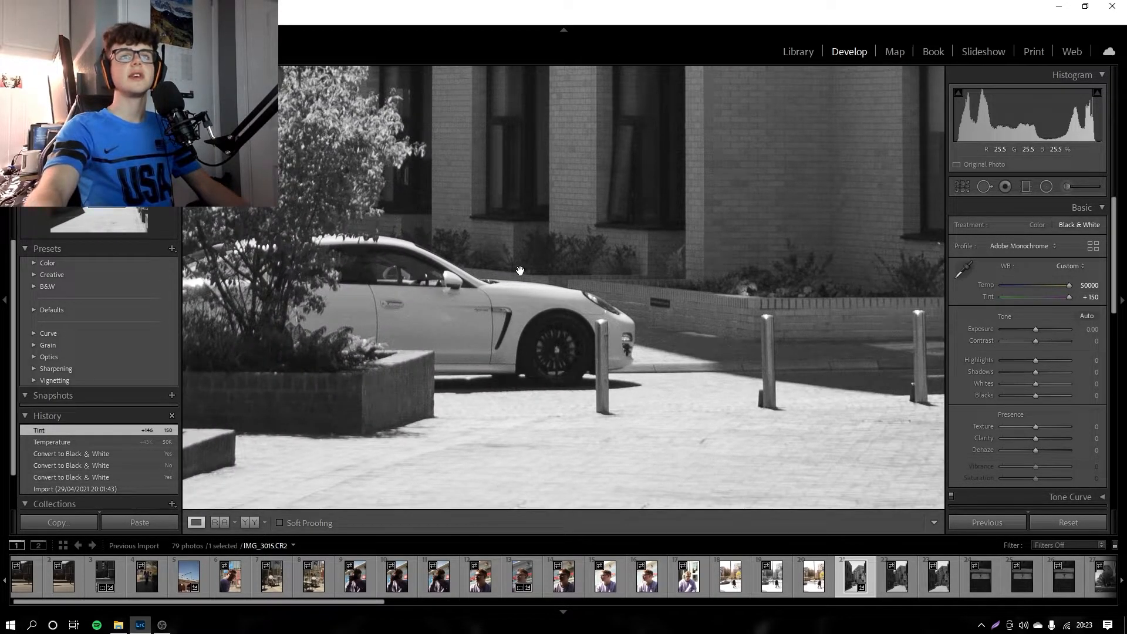
left_click_drag(406, 335, 504, 330)
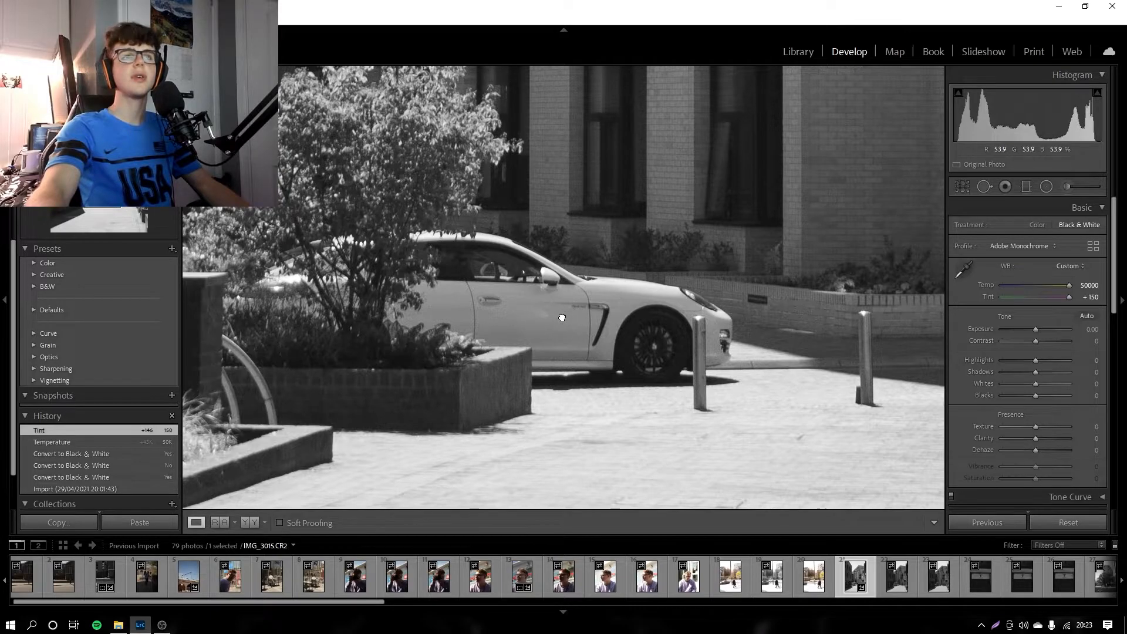
left_click(563, 320)
left_click(576, 382)
left_click_drag(506, 415, 589, 430)
left_click(593, 241)
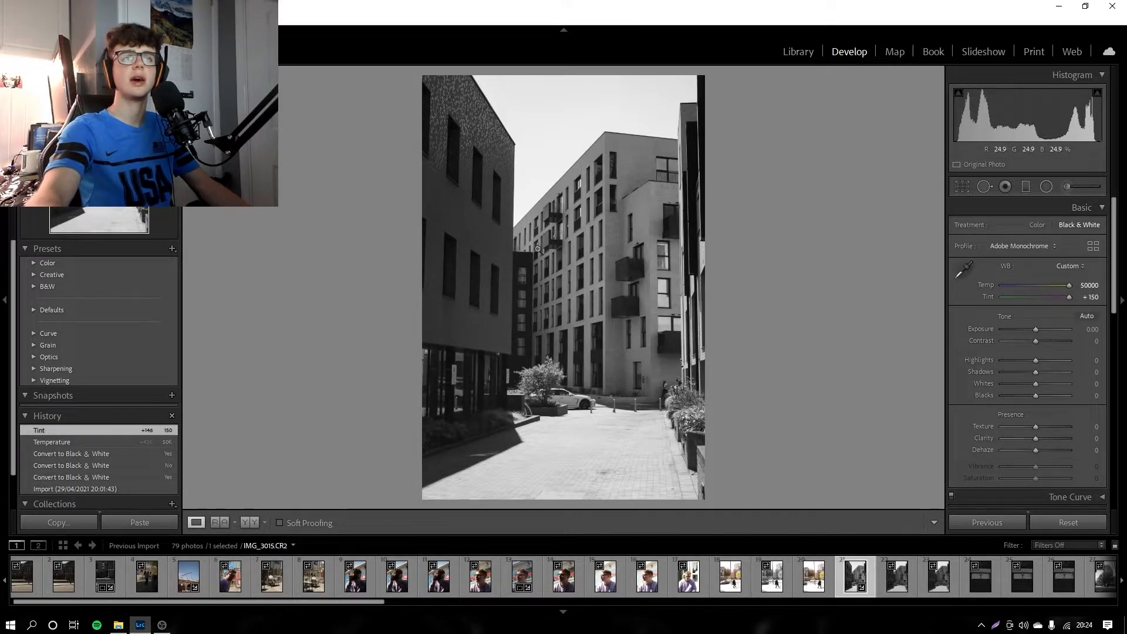
left_click(577, 325)
left_click(558, 327)
Step: Straighten the street photo automatically with the crop tool and apply it
left_click(969, 186)
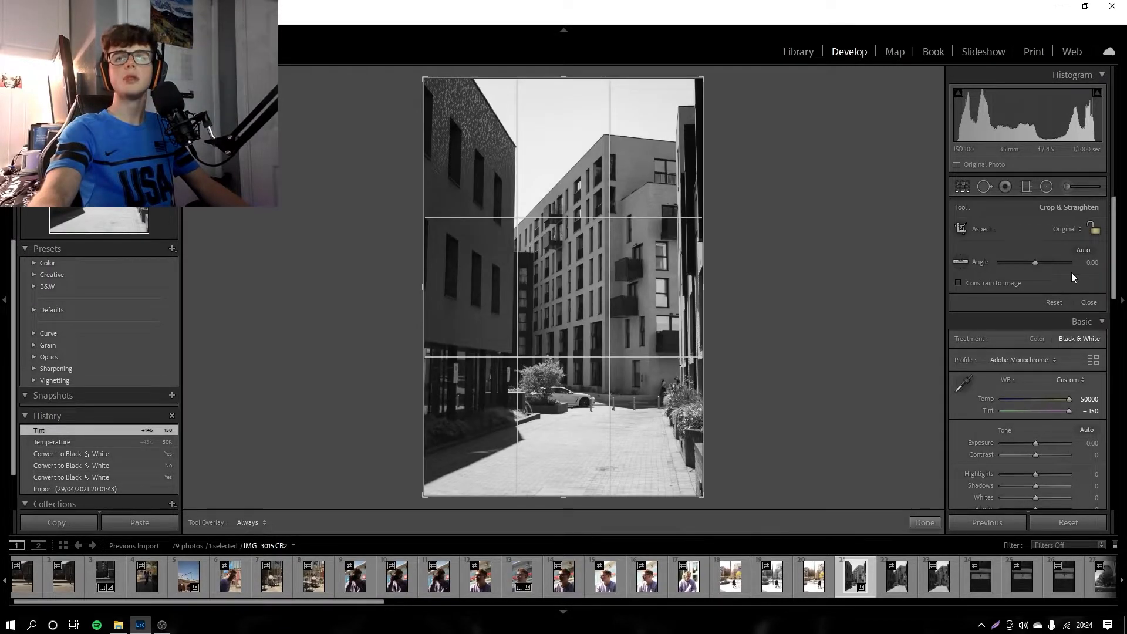
left_click(1079, 250)
left_click(917, 522)
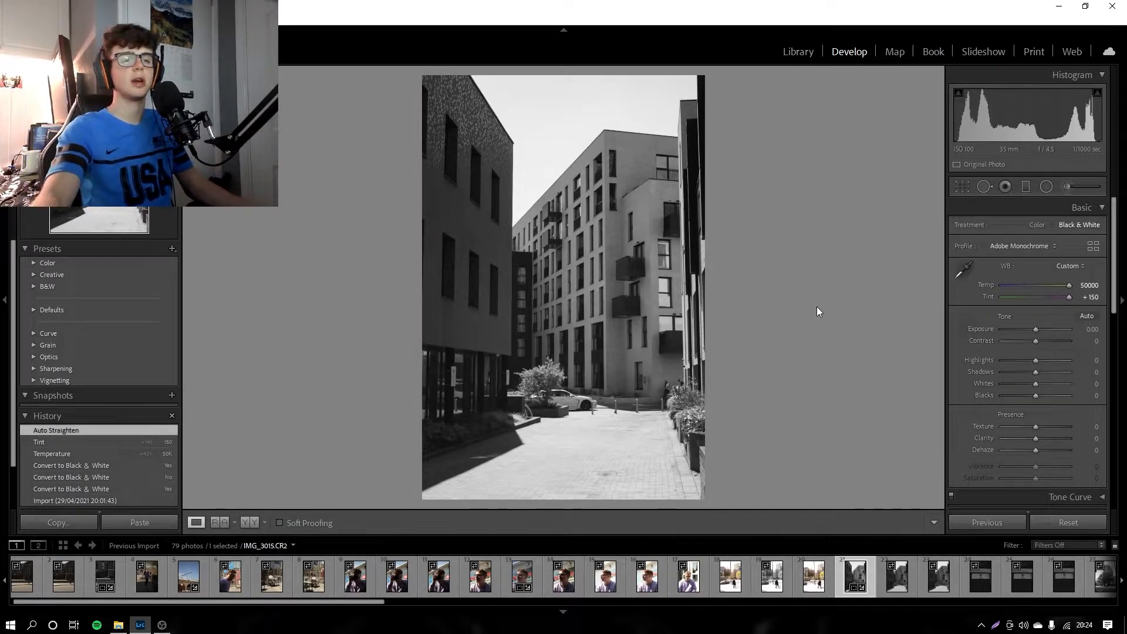
Step: Try a strongly reduced exposure and the color treatment, resetting exposure to 0 and returning to black and white
left_click_drag(1043, 329, 1006, 333)
double_click(987, 328)
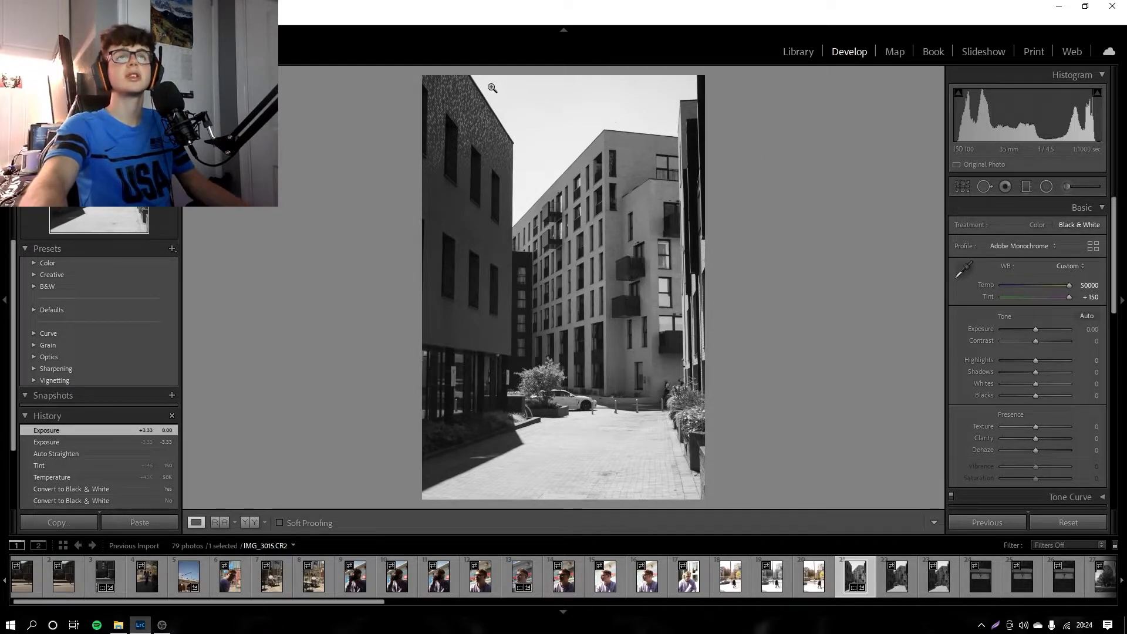
left_click(1039, 224)
left_click(1072, 224)
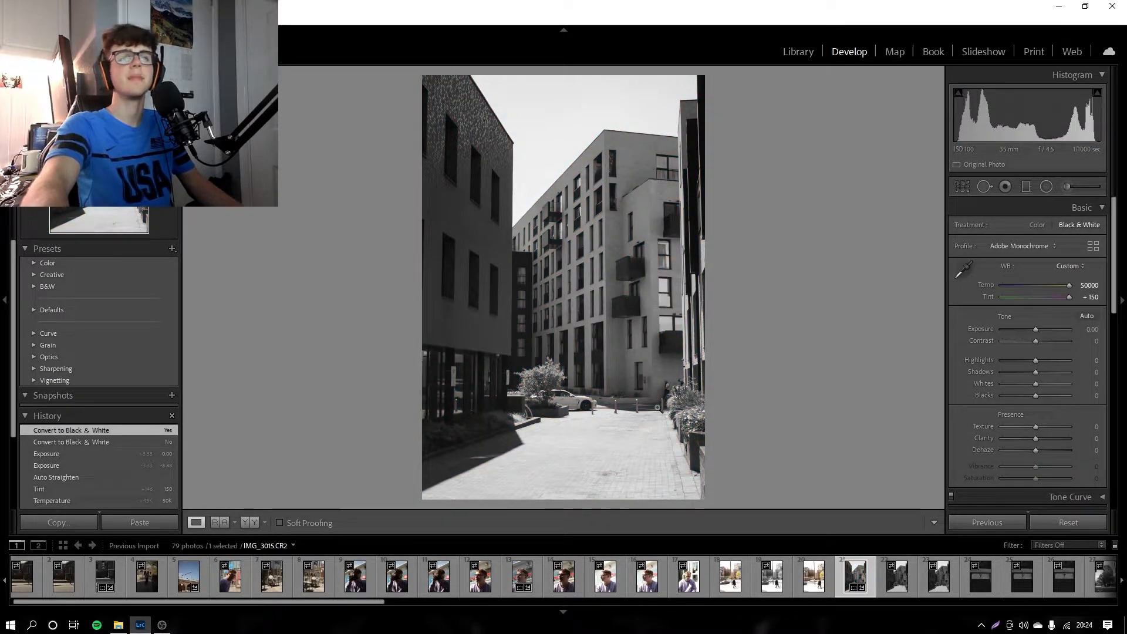
Step: Compare the before and after versions of the street photo and return to the single-photo view
left_click(250, 522)
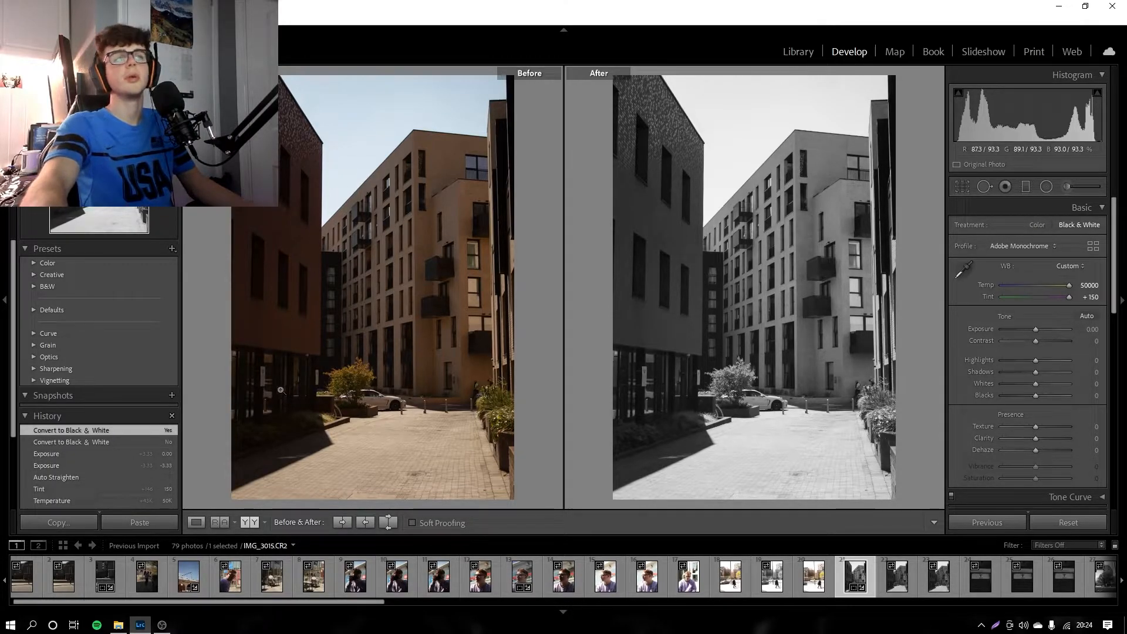
left_click(250, 522)
left_click(191, 523)
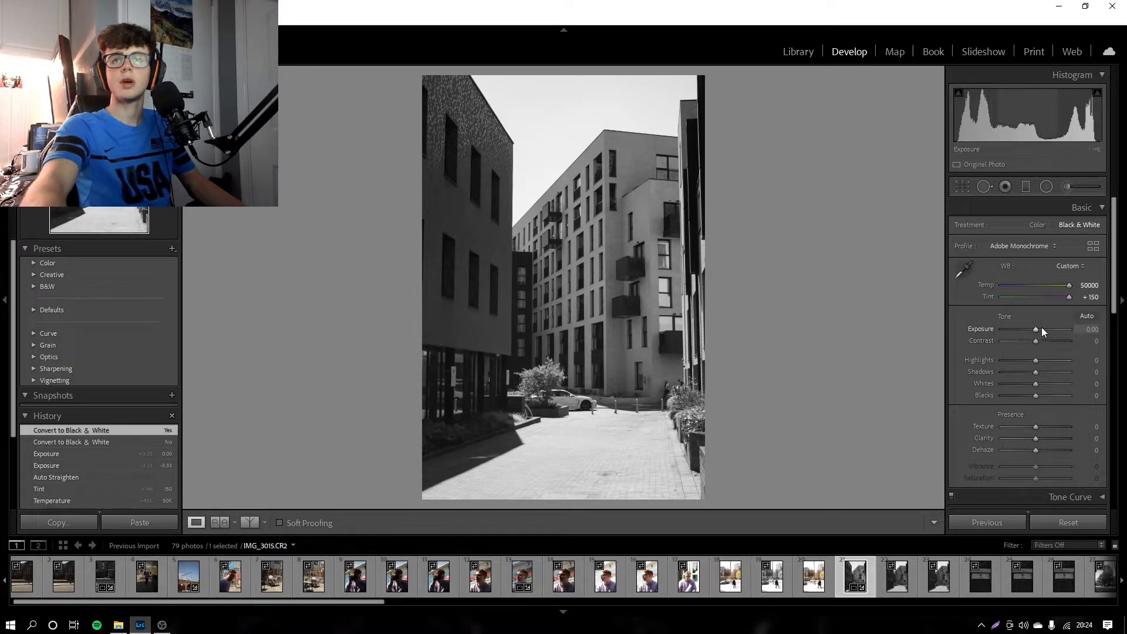
Step: Set exposure to −0.70 and reset contrast to 0 after trying −19
left_click_drag(1038, 329, 1032, 332)
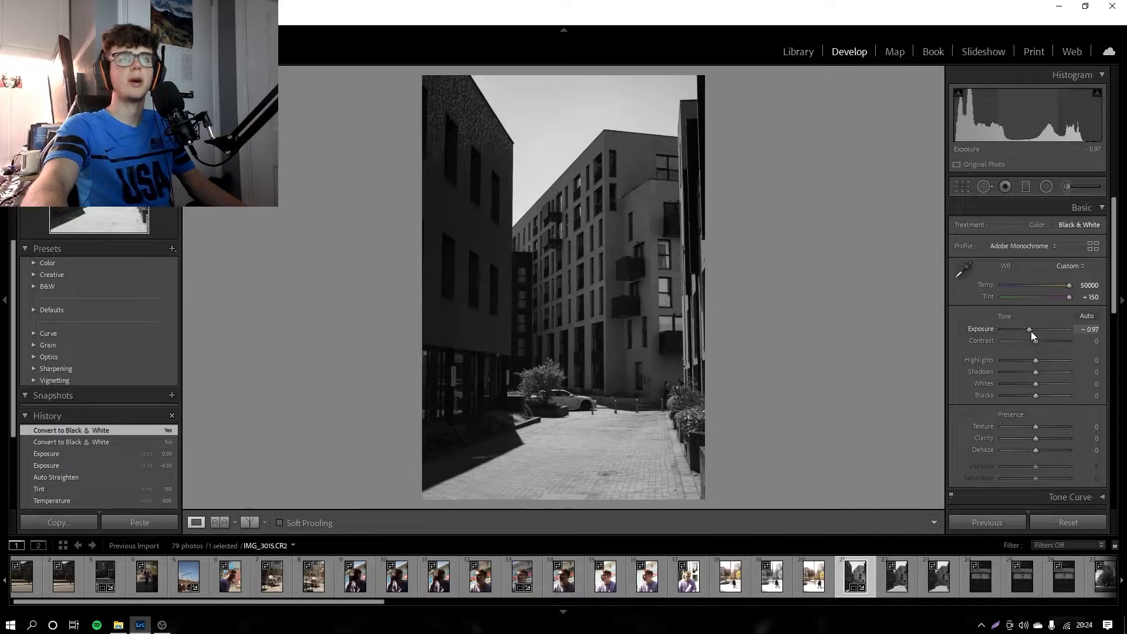
mouse_move(1031, 331)
left_mouse_down()
mouse_move(1080, 340)
mouse_move(947, 343)
mouse_move(1029, 339)
left_mouse_up()
double_click(987, 339)
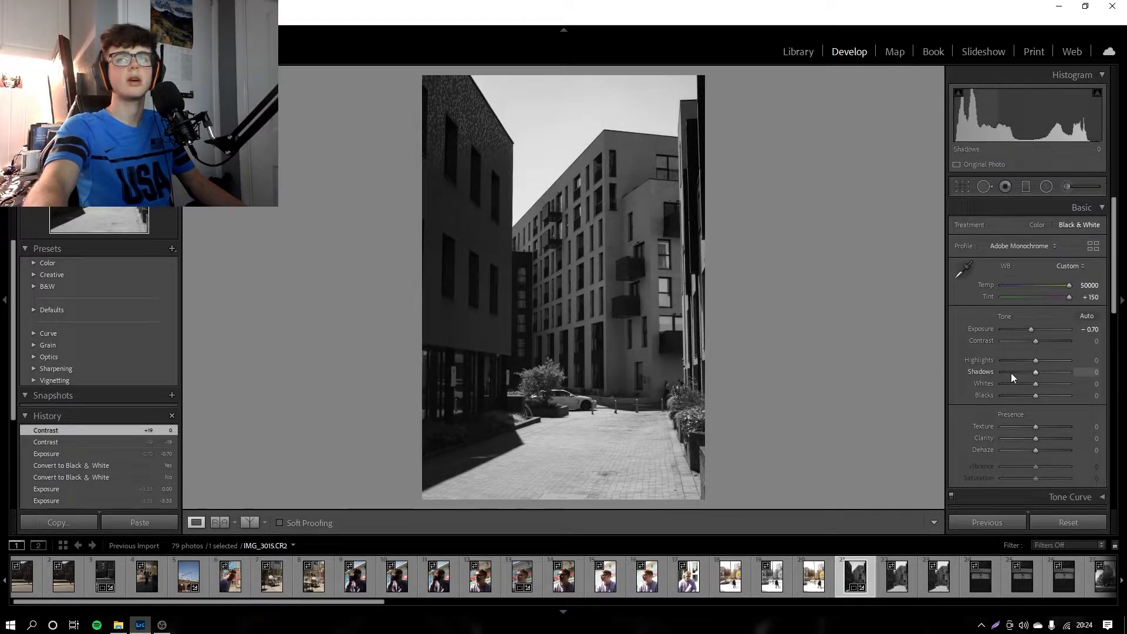
Step: Set highlights to +32, shadows to +28, whites to −100, blacks to +14 and clarity to +30, resetting texture to 0
left_click_drag(1036, 360, 968, 389)
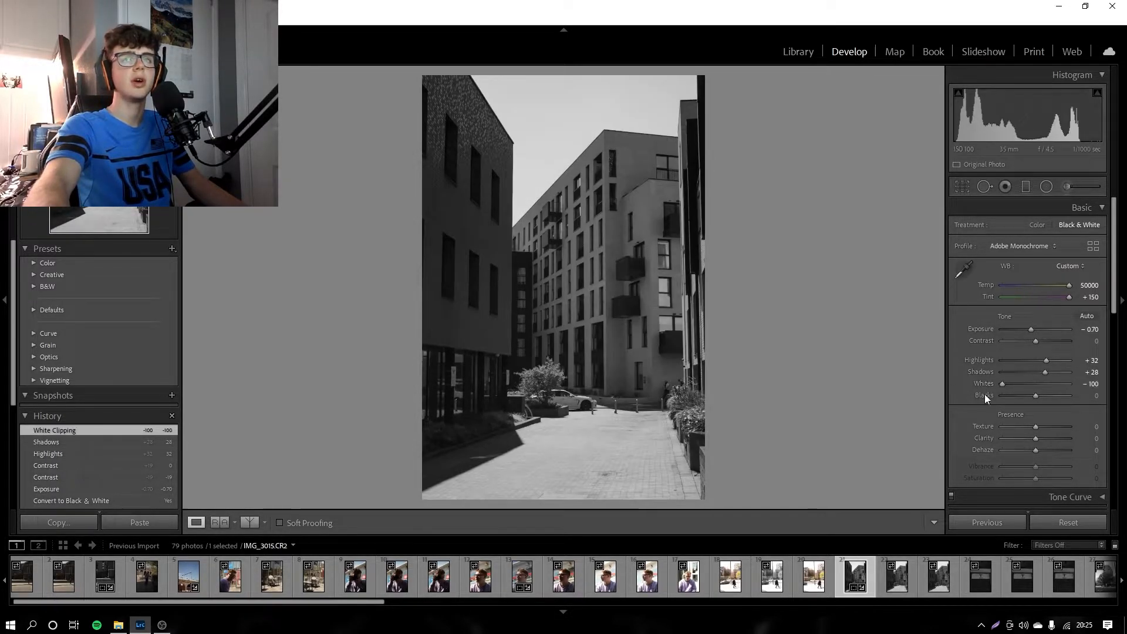
left_click_drag(1037, 394, 1047, 436)
double_click(985, 425)
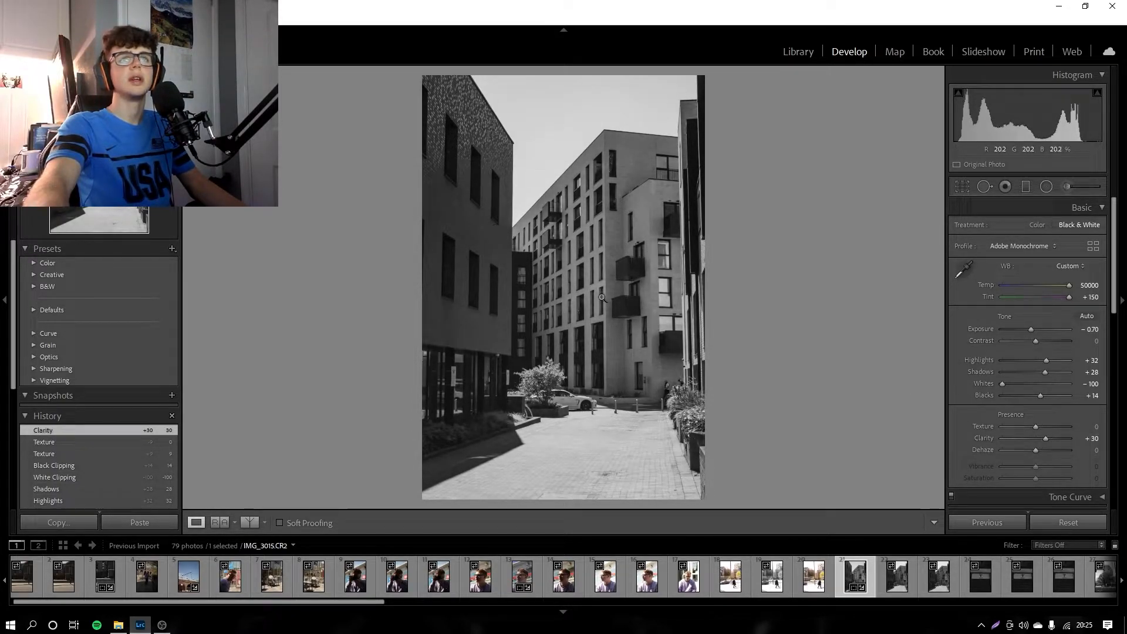
Step: Set orange to −12 in the black and white mix, resetting red, yellow and green to 0 after trying other levels
scroll(962, 442, "down", 3)
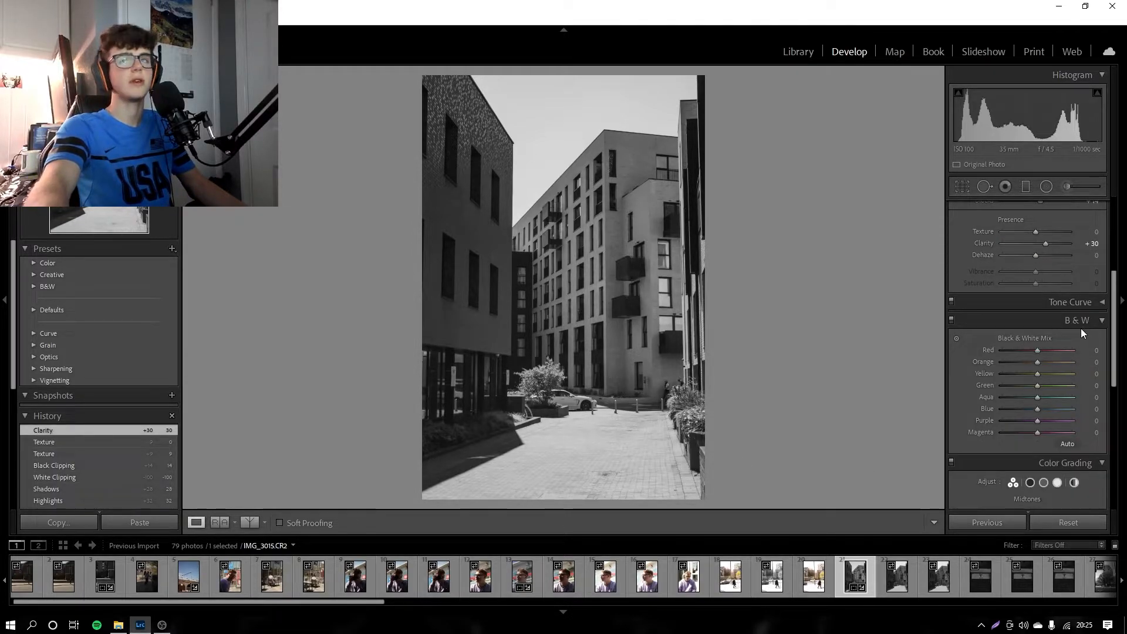
mouse_move(1036, 352)
left_mouse_down()
mouse_move(968, 355)
mouse_move(1077, 349)
mouse_move(998, 346)
mouse_move(1076, 346)
mouse_move(1056, 350)
left_mouse_up()
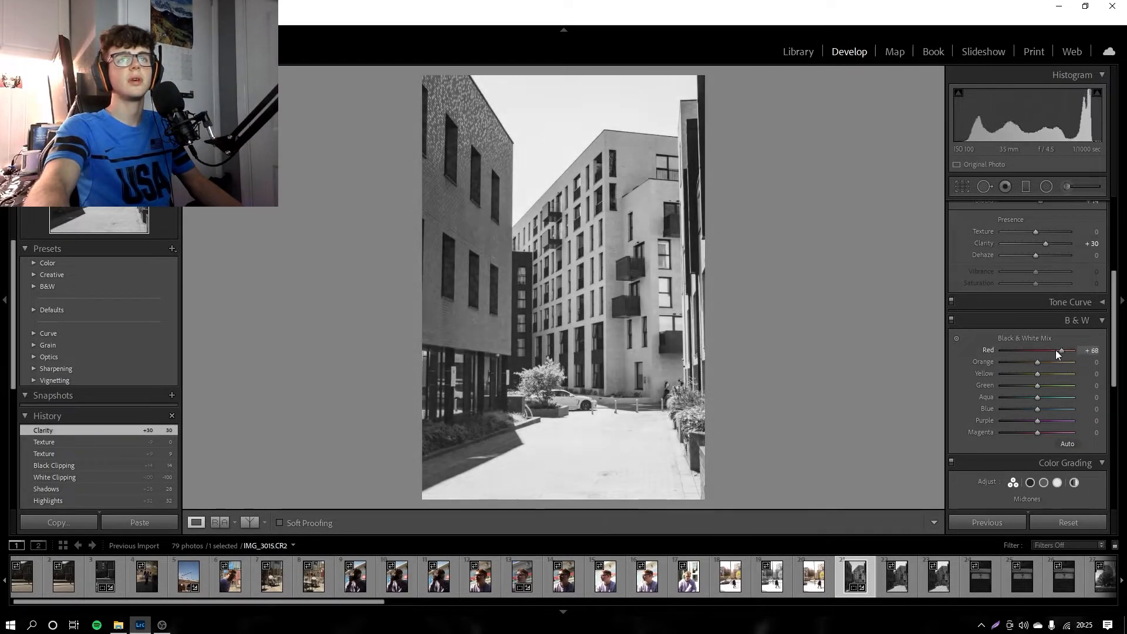
double_click(985, 349)
left_click_drag(1036, 364, 991, 373)
left_click_drag(1108, 386, 982, 386)
double_click(983, 374)
left_click_drag(1074, 387, 1080, 386)
double_click(988, 386)
Step: Try different aqua, blue, purple and magenta levels in the black and white mix and reset each to 0
left_click_drag(998, 400, 1020, 436)
double_click(985, 399)
double_click(986, 408)
double_click(982, 419)
double_click(976, 431)
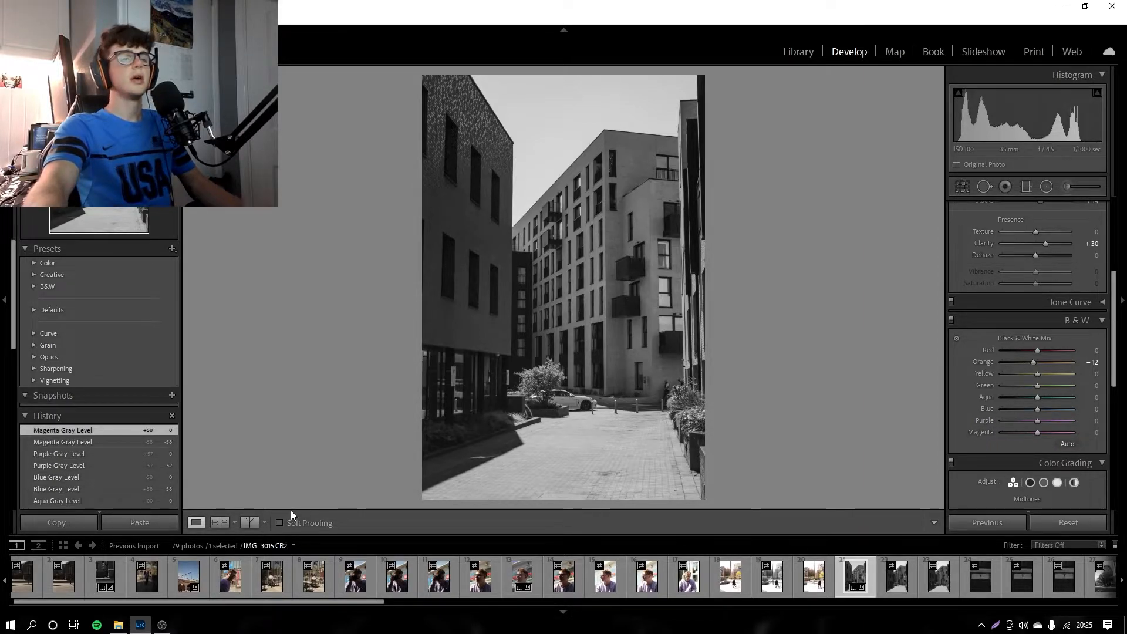
Step: Show the split before/after comparison and copy the Before settings to the After version
left_click(247, 522)
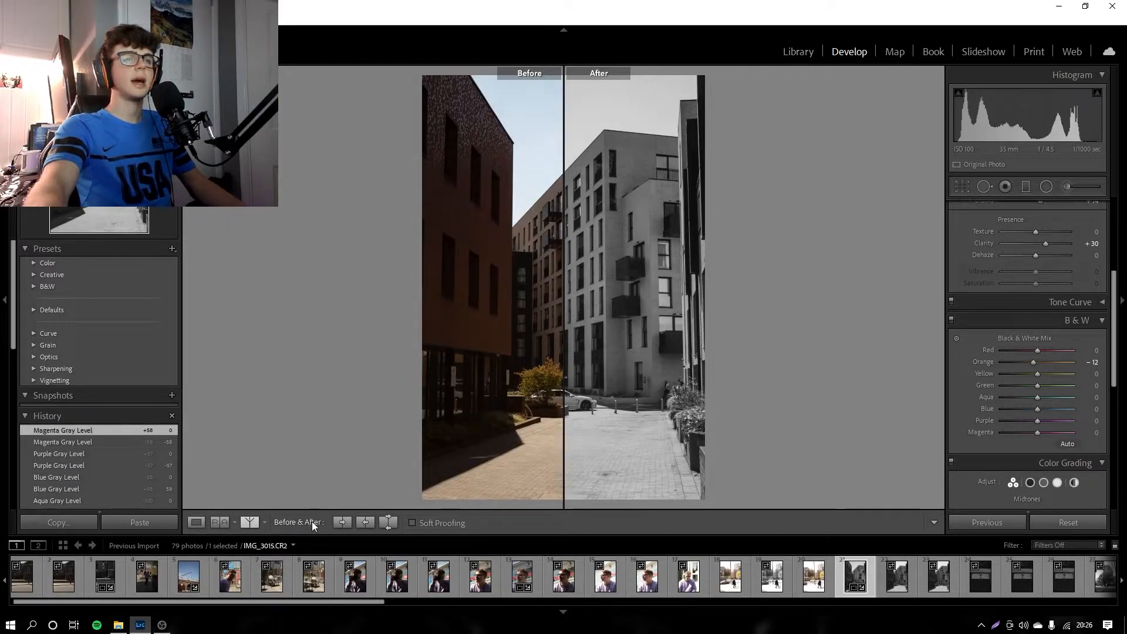
left_click(345, 523)
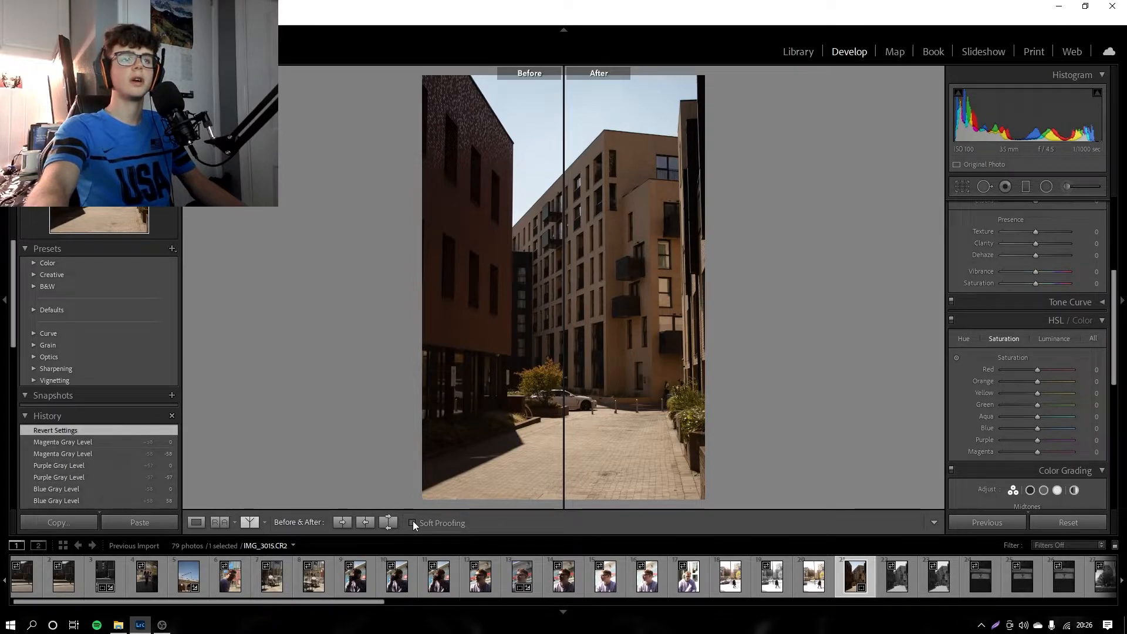
Step: Cycle the before/after comparison through its layouts and choose the full side-by-side view
left_click(253, 522)
left_click(252, 523)
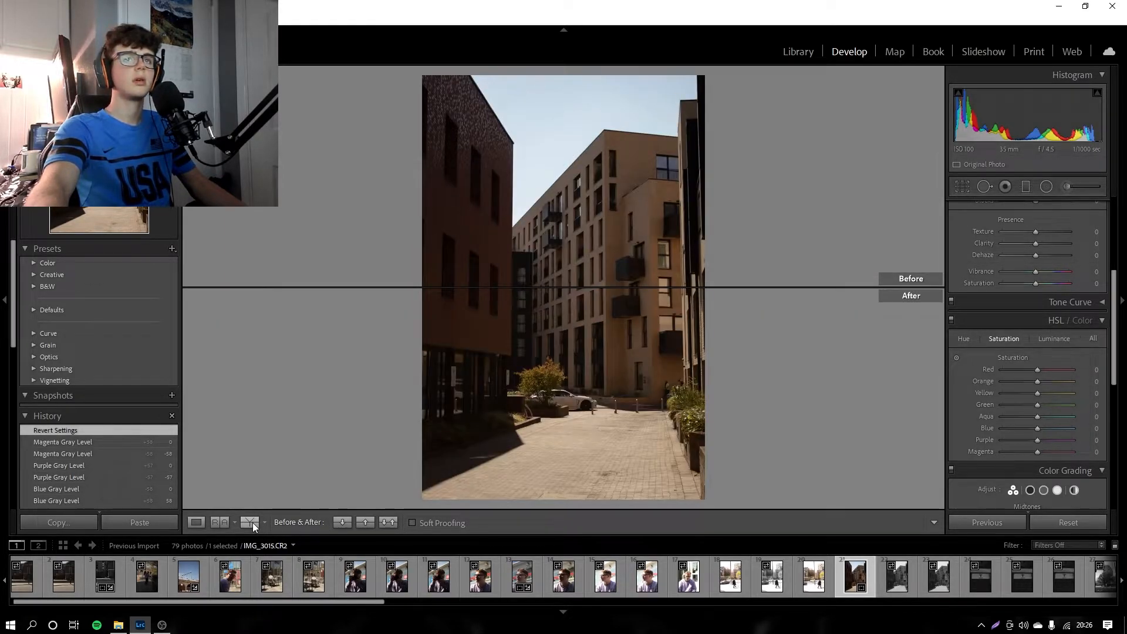
left_click(252, 522)
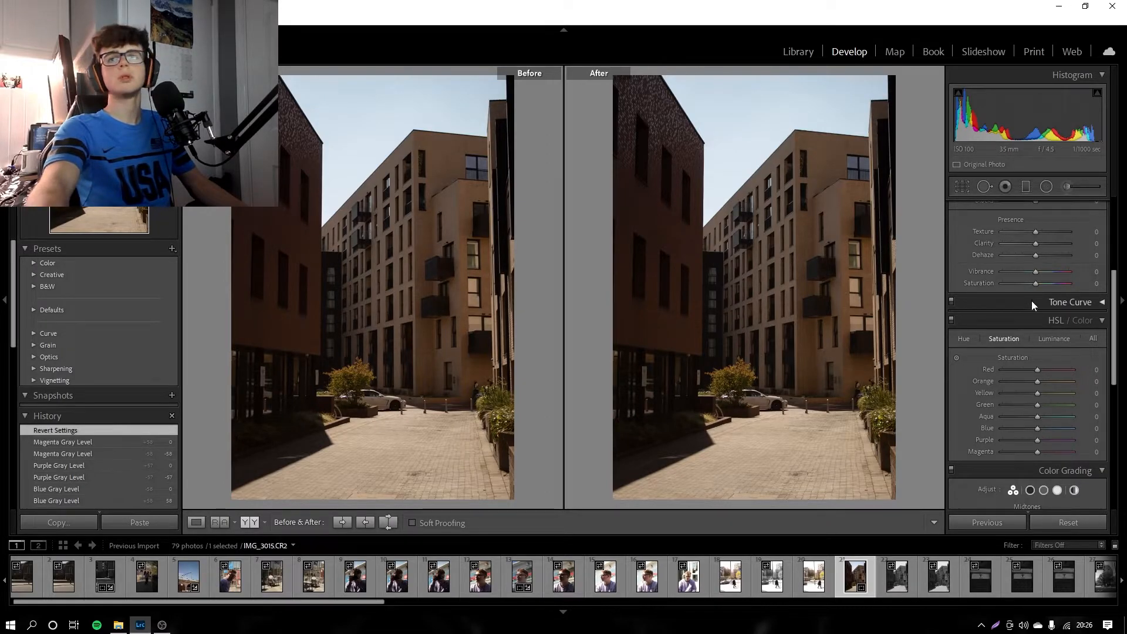
Step: Convert the After version of the building photo to black and white
scroll(1031, 301, "up", 4)
left_click(1071, 224)
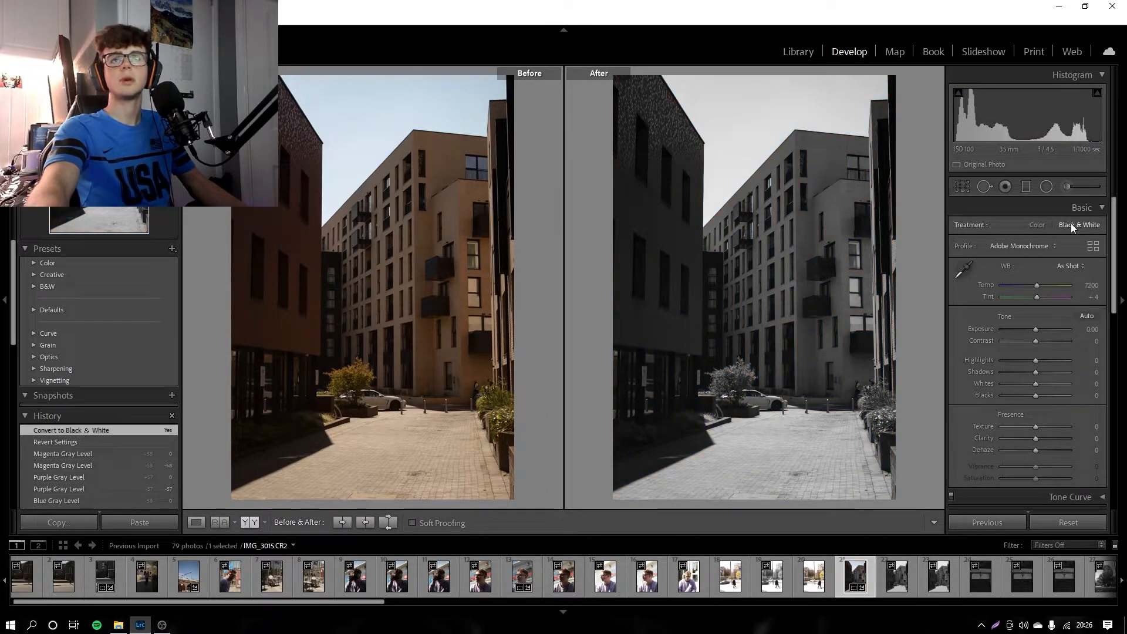
scroll(1055, 352, "down", 4)
scroll(1056, 353, "up", 3)
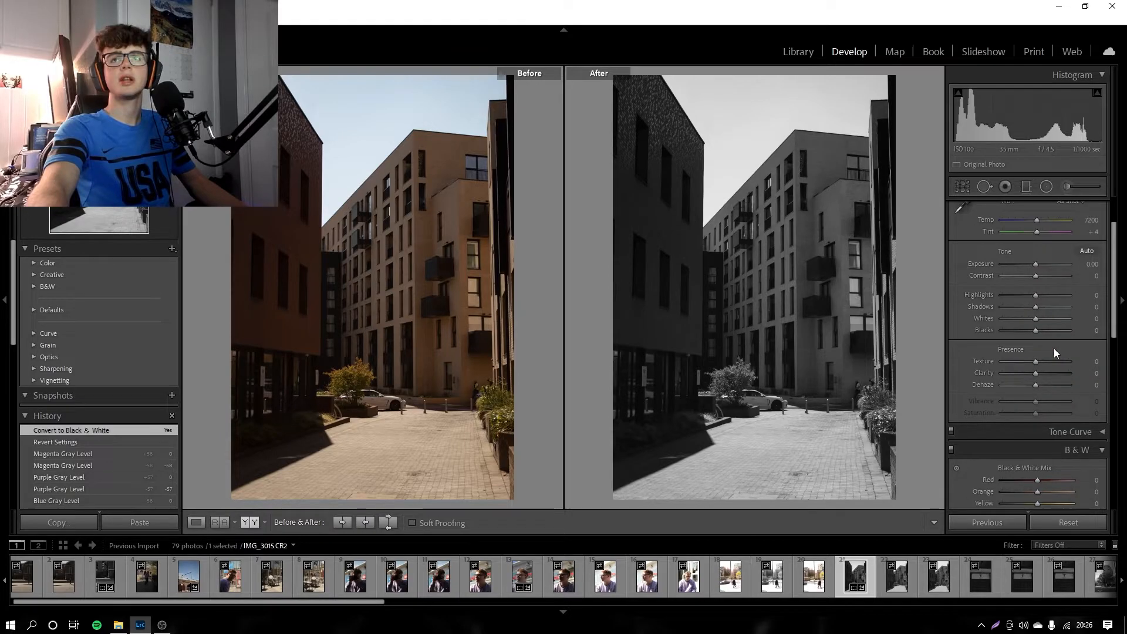
scroll(1054, 352, "up", 1)
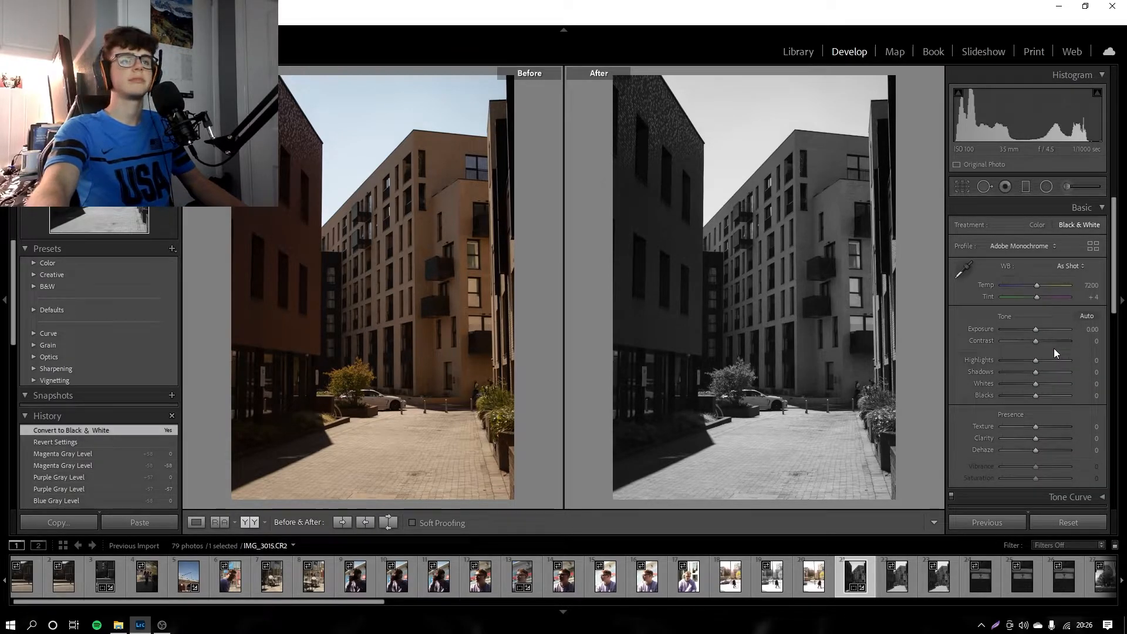
Step: Restore the Magenta Gray Level edit state from before the settings were reverted and show the photo in single view
left_click(92, 453)
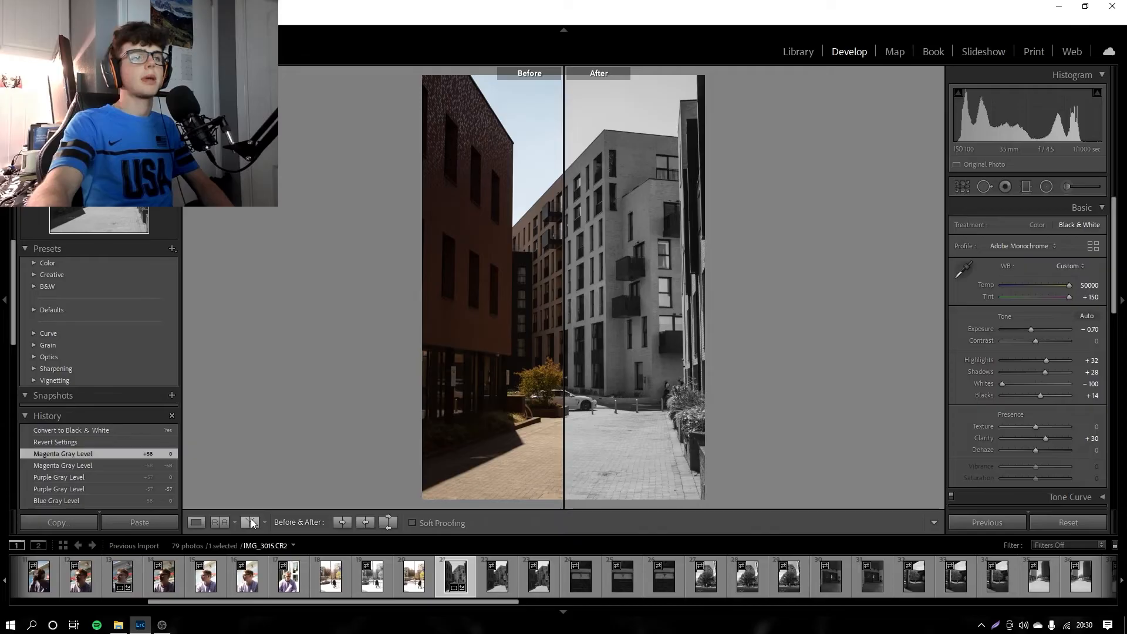
left_click(197, 522)
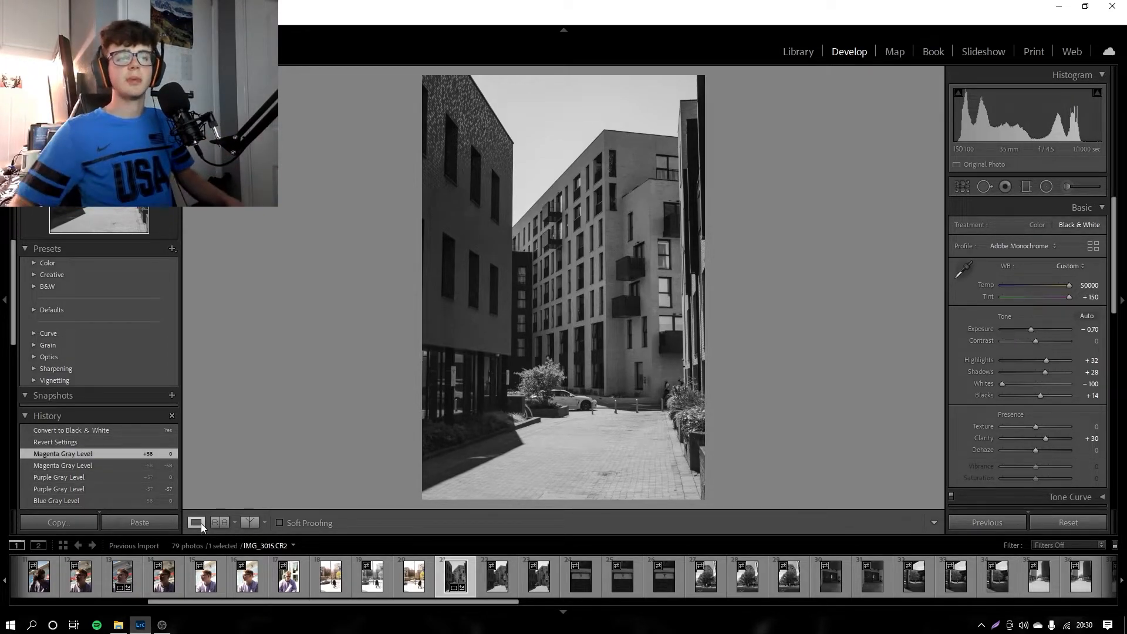
Step: Browse the sign, tree, car park and fountain photos to look for another image to edit
left_click(682, 573)
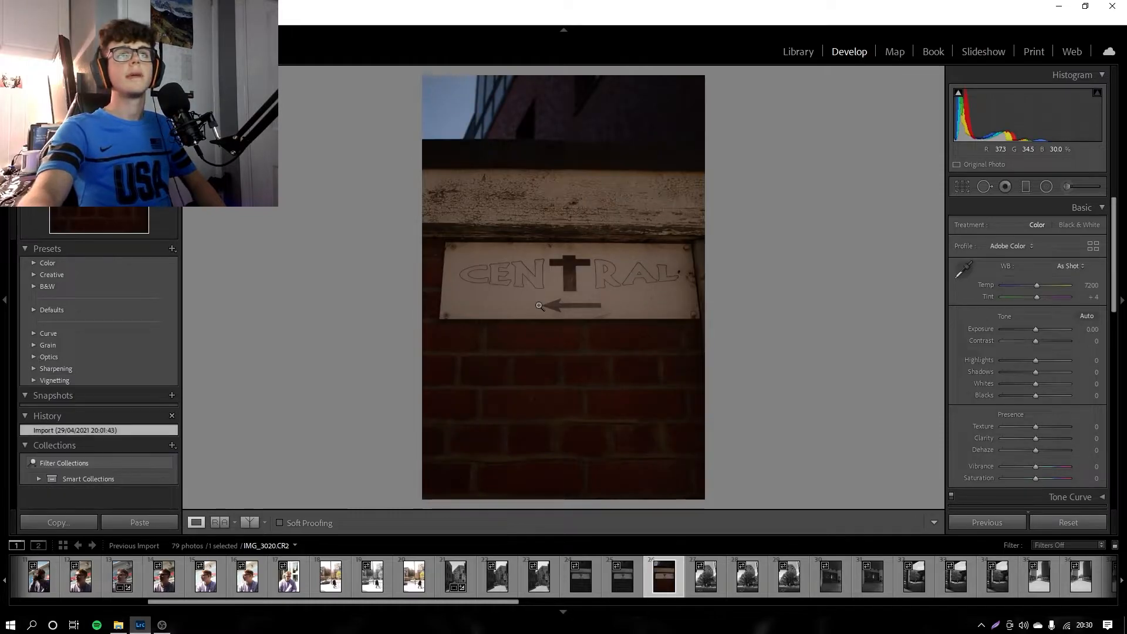
scroll(494, 578, "down", 5)
left_click(471, 578)
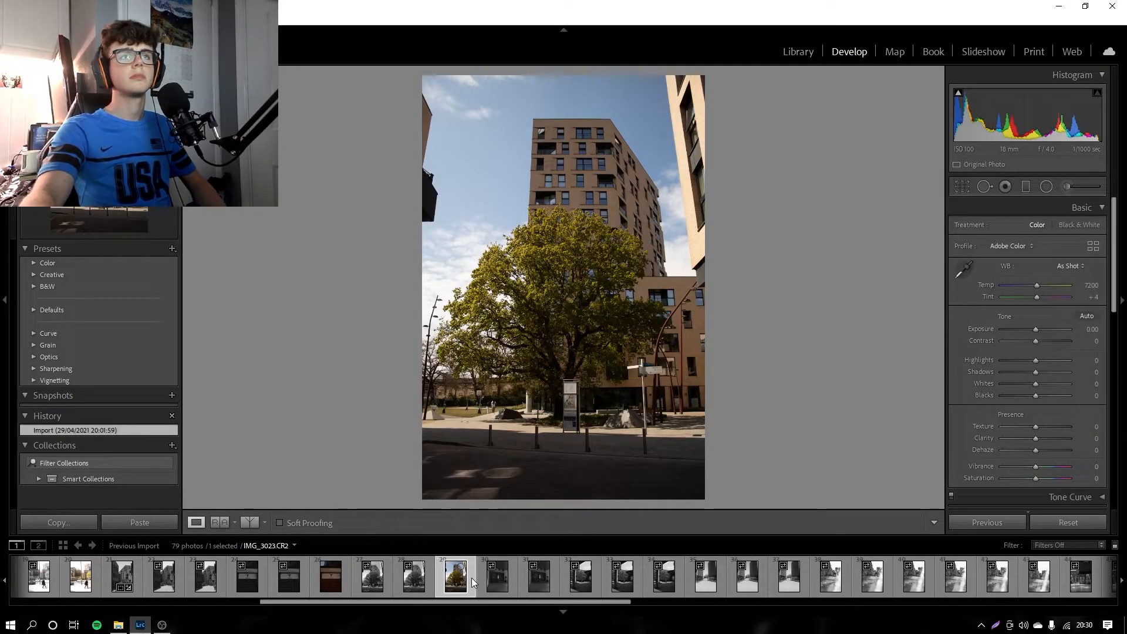
left_click(516, 580)
left_click(599, 576)
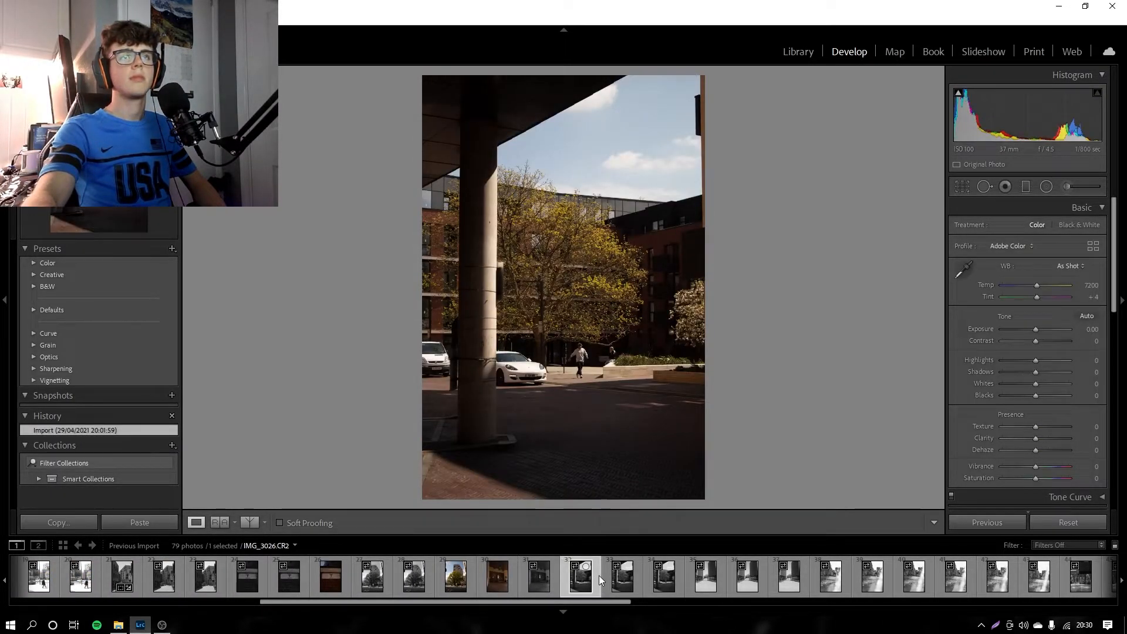
left_click(632, 578)
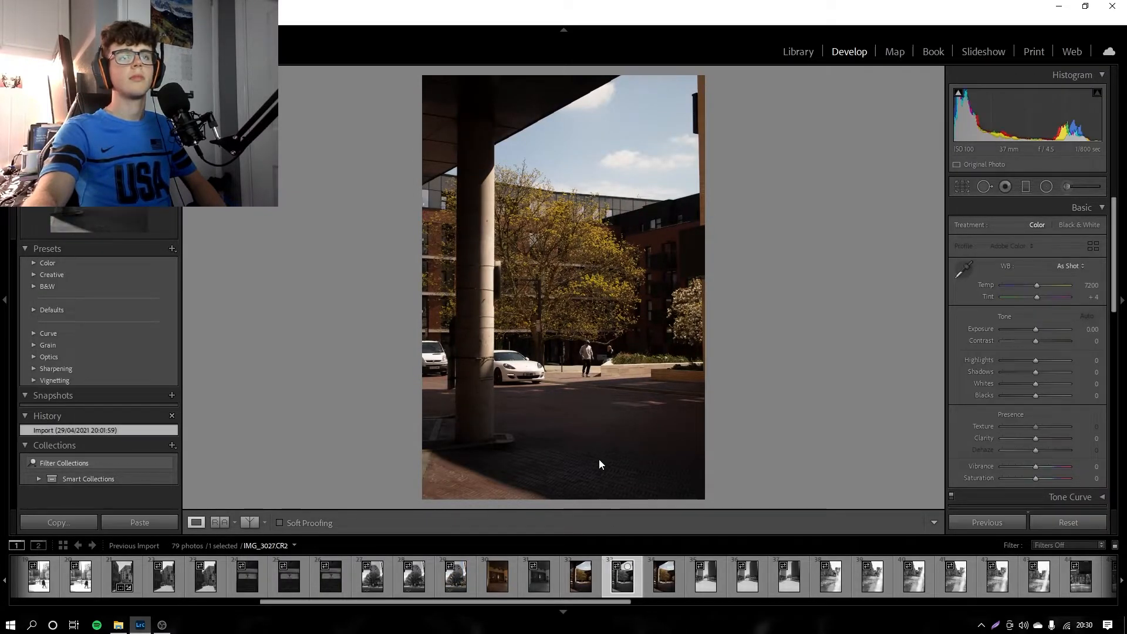
left_click(604, 364)
left_click(610, 320)
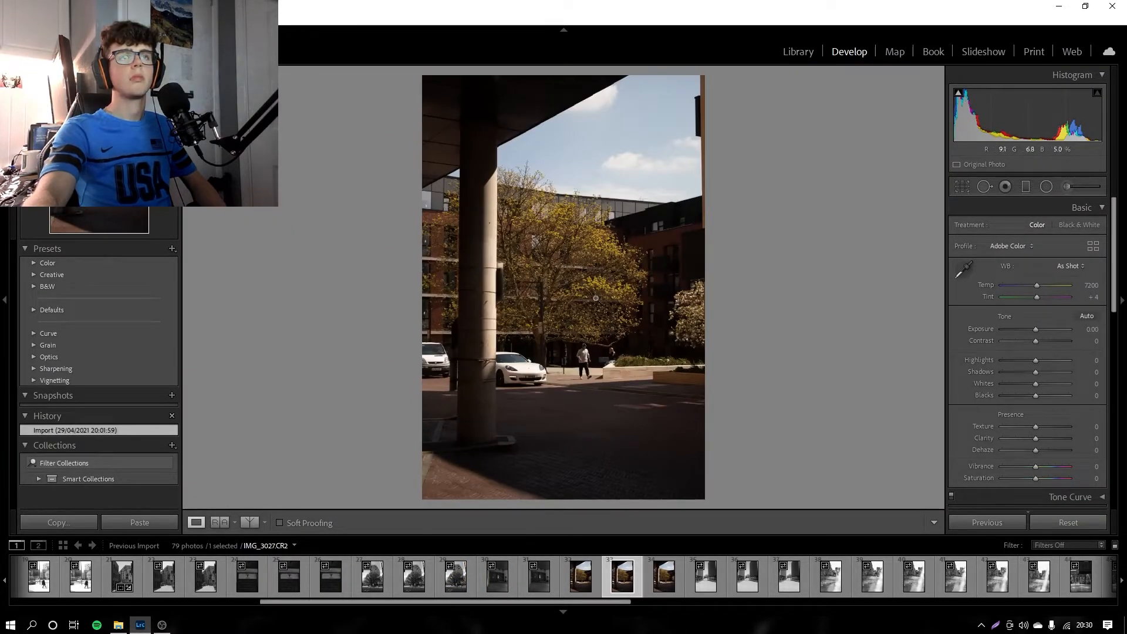
left_click(765, 580)
left_click(846, 581)
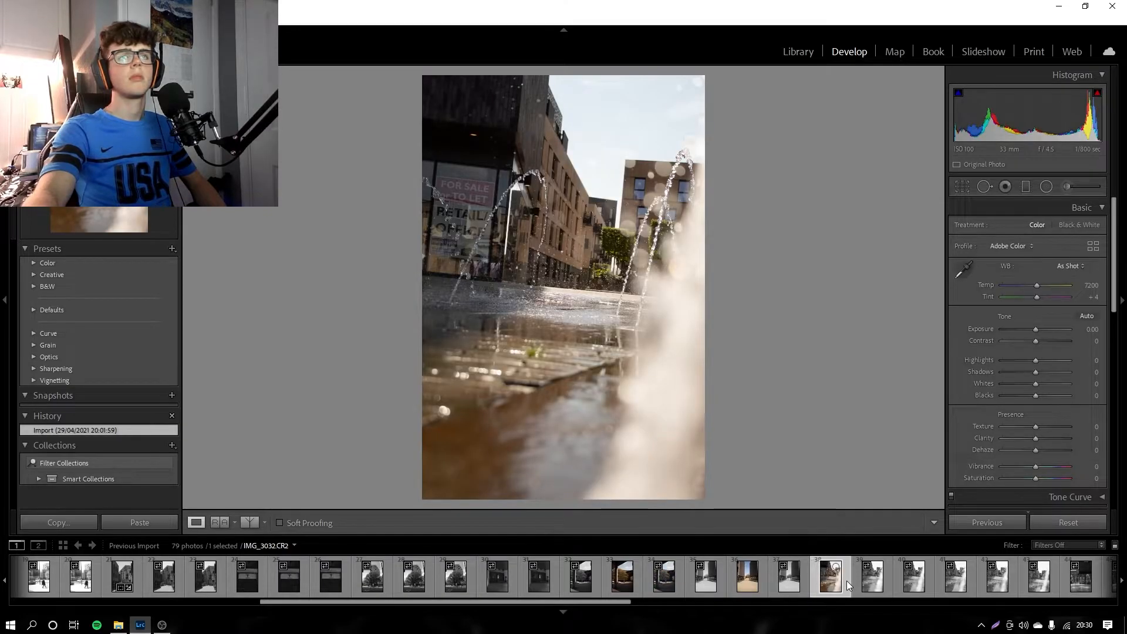
Step: Convert the fountain photo IMG_3033 to black and white and straighten it automatically
left_click(890, 580)
left_click(1079, 225)
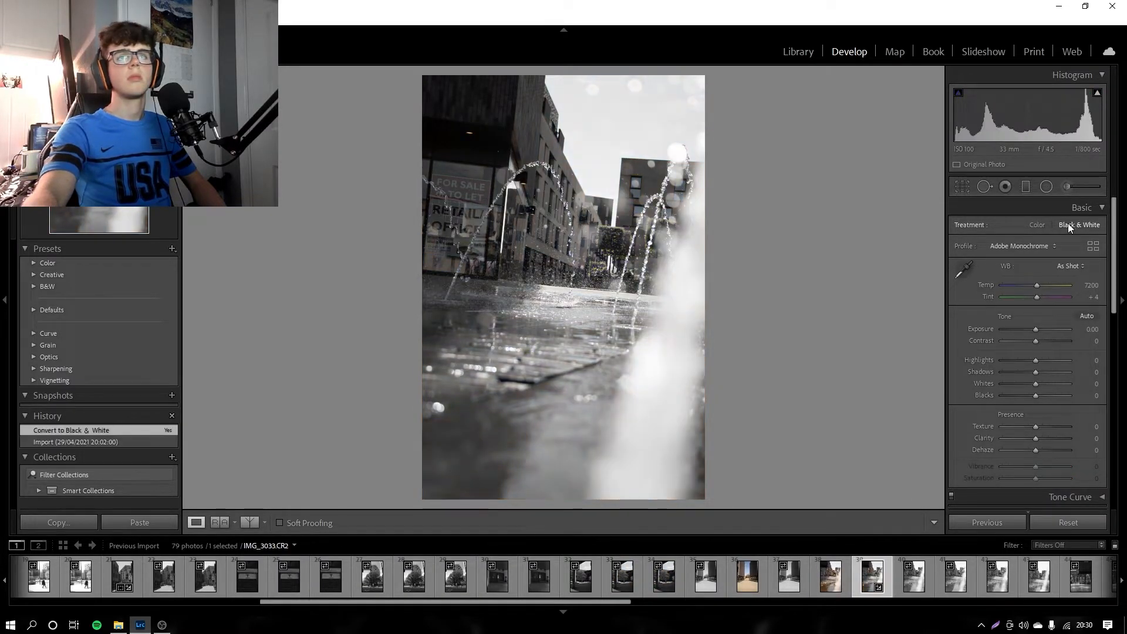
left_click(963, 187)
mouse_move(1036, 262)
left_mouse_down()
mouse_move(1021, 262)
mouse_move(1031, 262)
left_mouse_up()
key("ctrl+z")
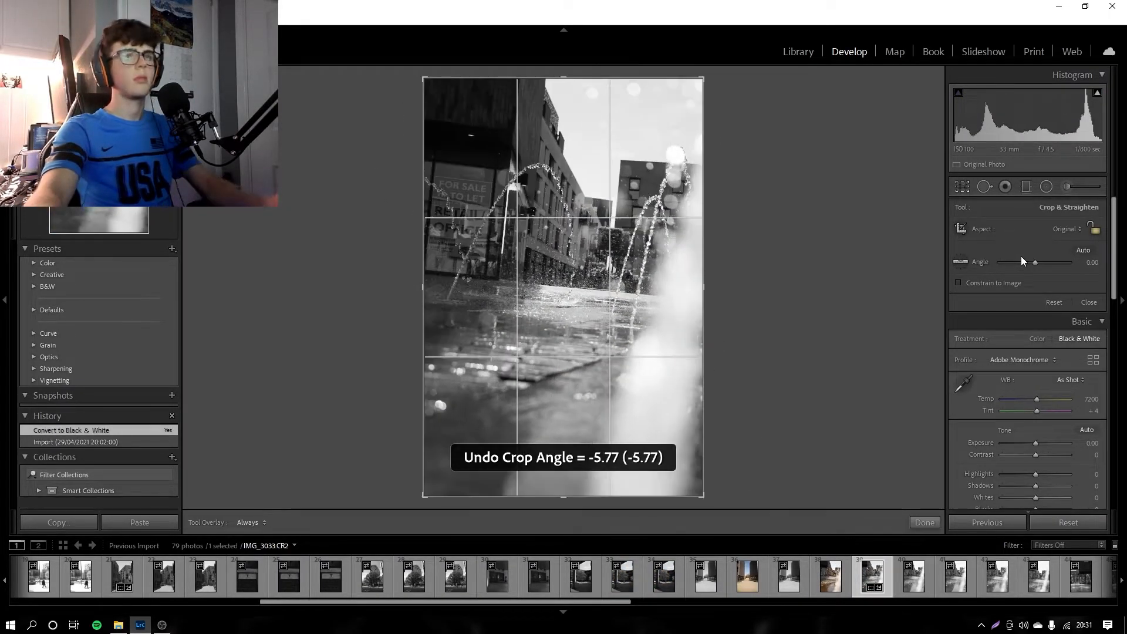
left_click(1084, 250)
key("r")
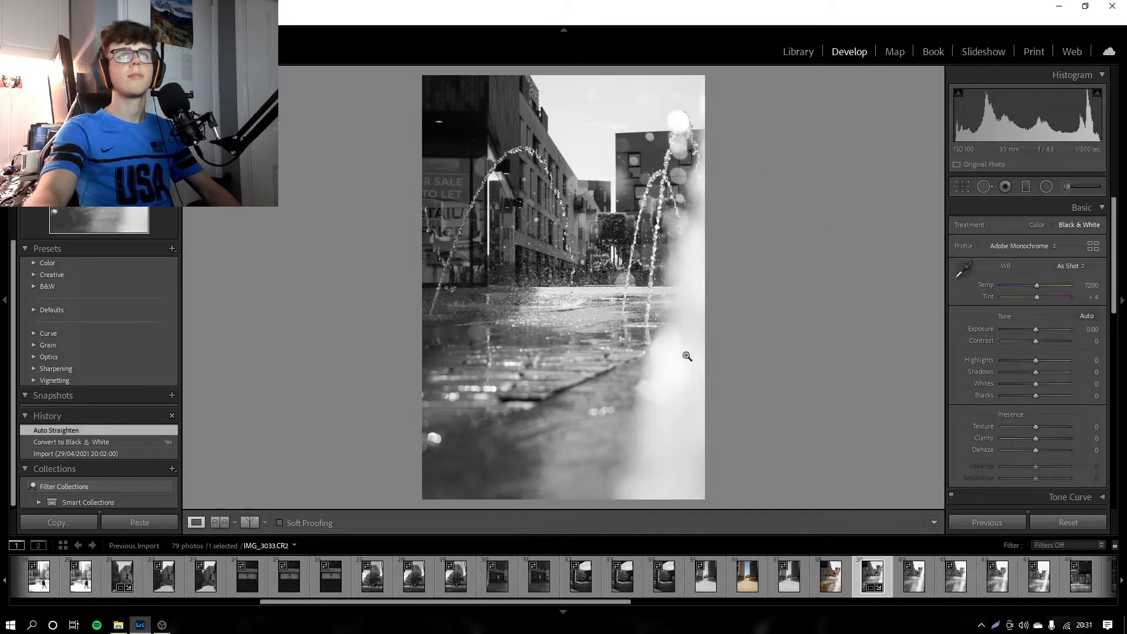
Step: Set exposure to −0.79, contrast to +100, highlights to −100, shadows to +74, whites to −100, texture to +35 and clarity to +95
left_click(1040, 221)
key("v")
left_click_drag(1035, 329, 987, 385)
mouse_move(1036, 439)
left_mouse_down()
mouse_move(1075, 431)
mouse_move(1002, 416)
mouse_move(1010, 427)
mouse_move(1091, 428)
mouse_move(973, 428)
mouse_move(1090, 428)
mouse_move(1038, 427)
left_mouse_up()
Step: Set the black and white mix to red −100, orange +3, yellow −27, green +100, aqua −28 and blue −47
scroll(965, 429, "down", 5)
left_click_drag(1038, 439, 1023, 472)
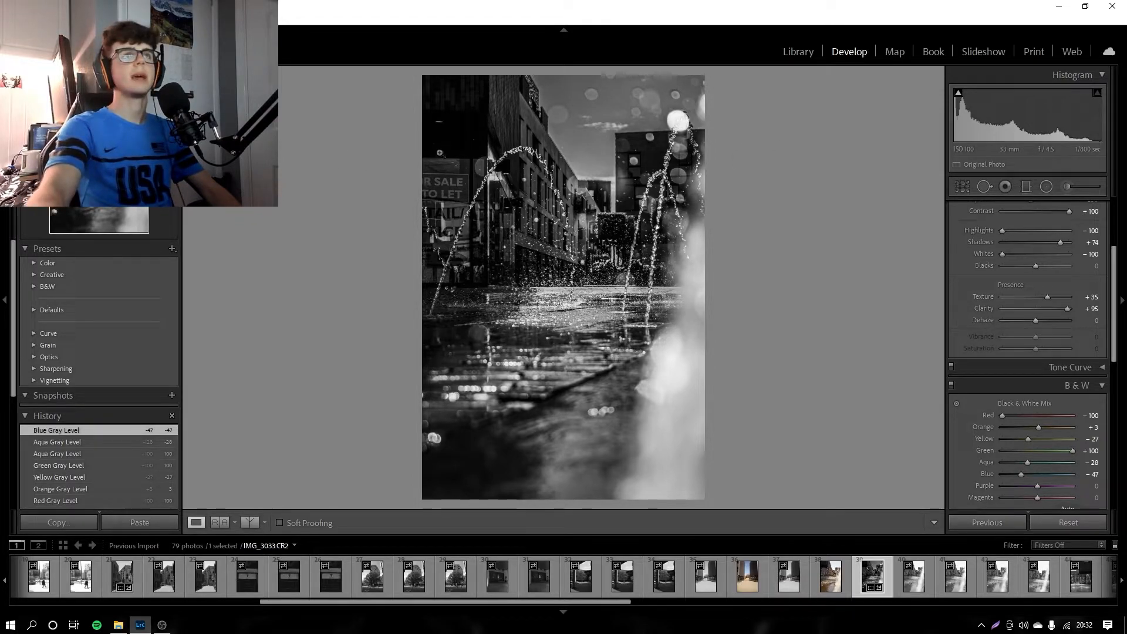
left_click(1068, 186)
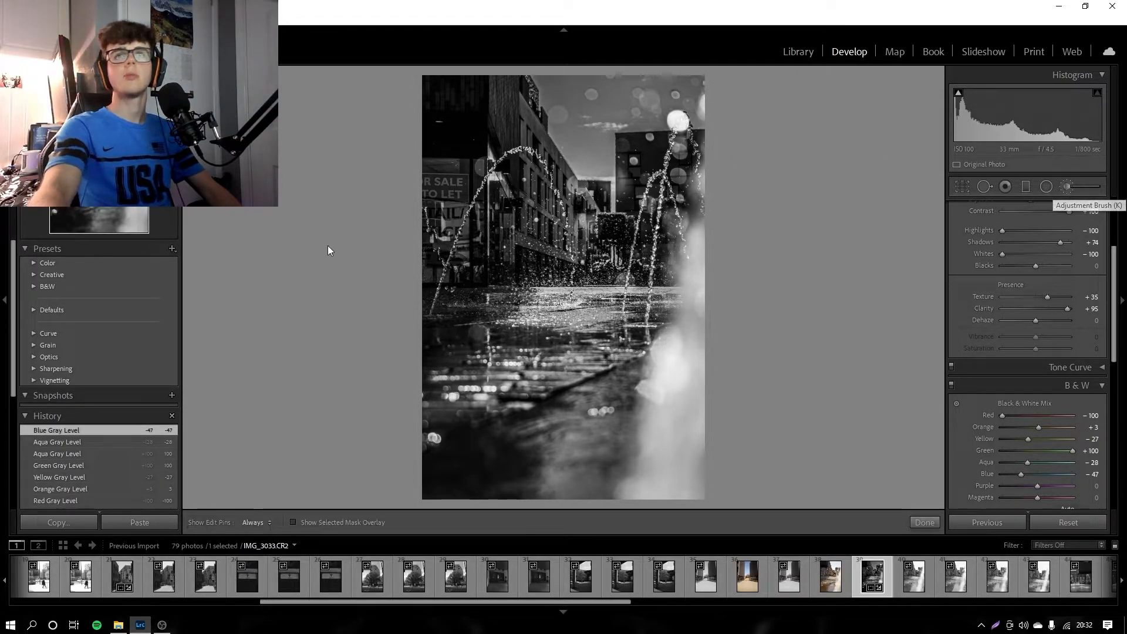
left_click(967, 188)
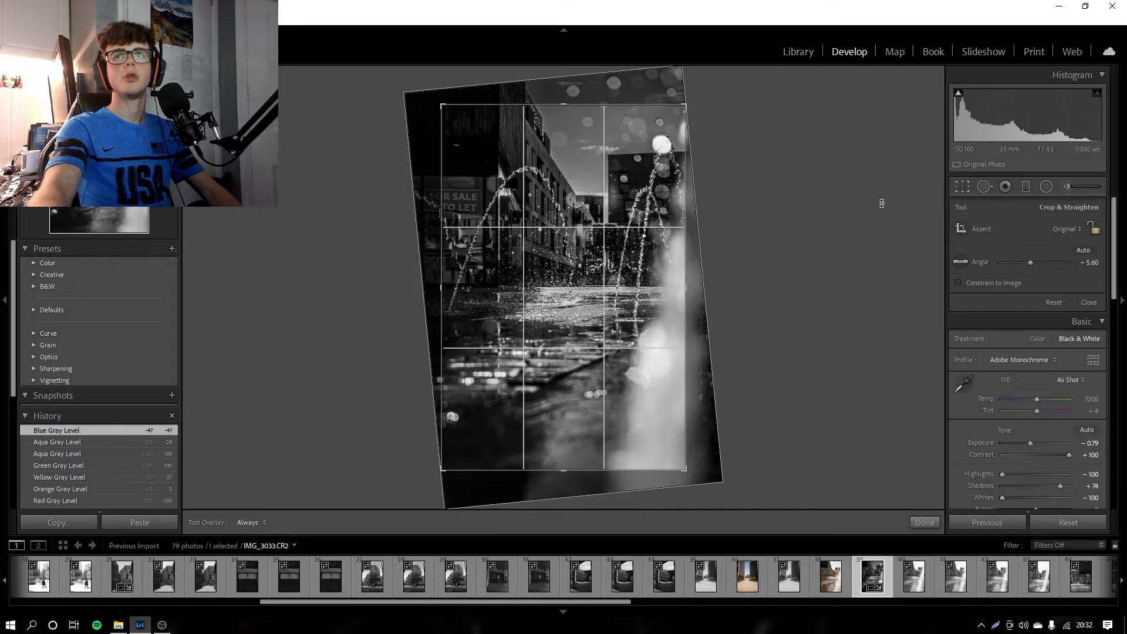
left_click(925, 522)
Step: Examine the For Sale sign, the water arcs and the droplets of the fountain photo at closer zoom levels
left_click(463, 257)
left_click_drag(481, 182, 460, 278)
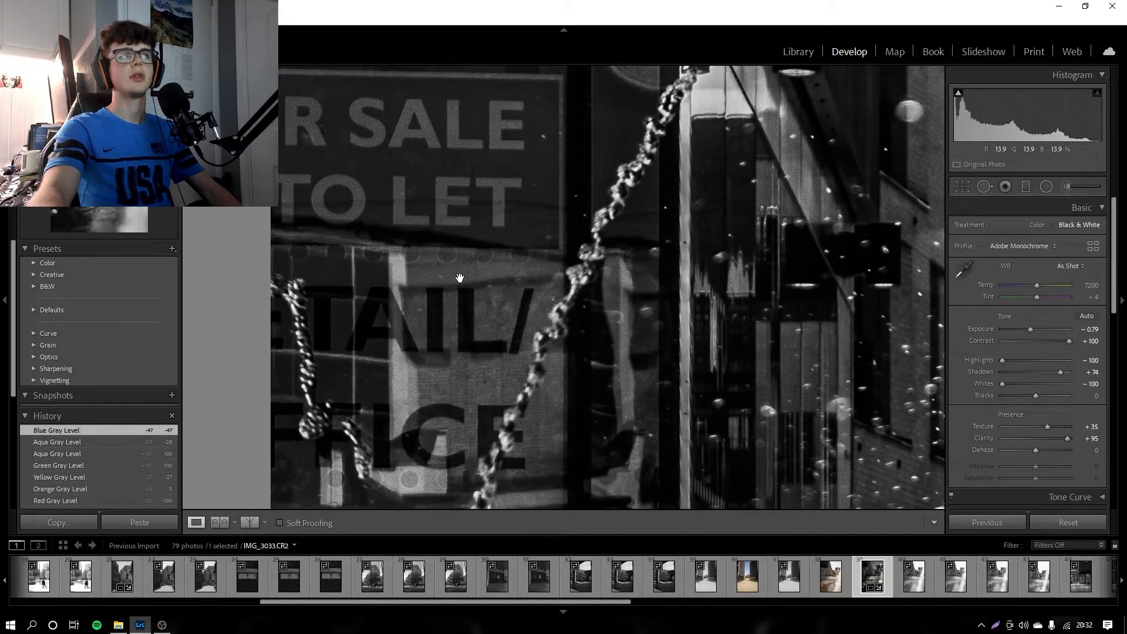
left_click(460, 277)
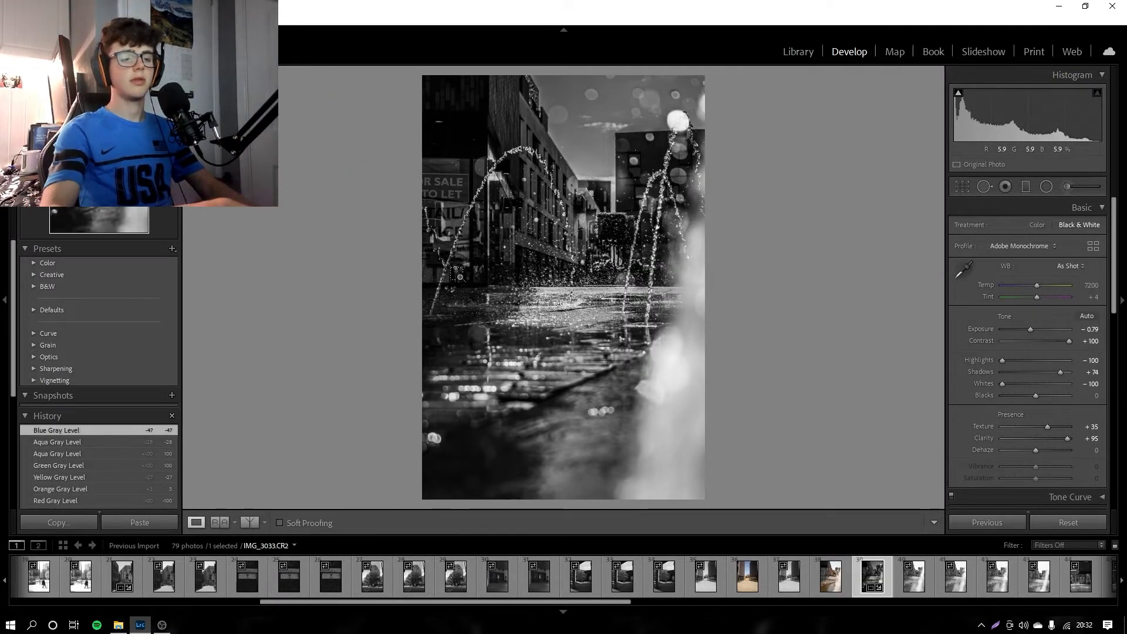
left_click(460, 276)
left_click_drag(538, 323, 535, 265)
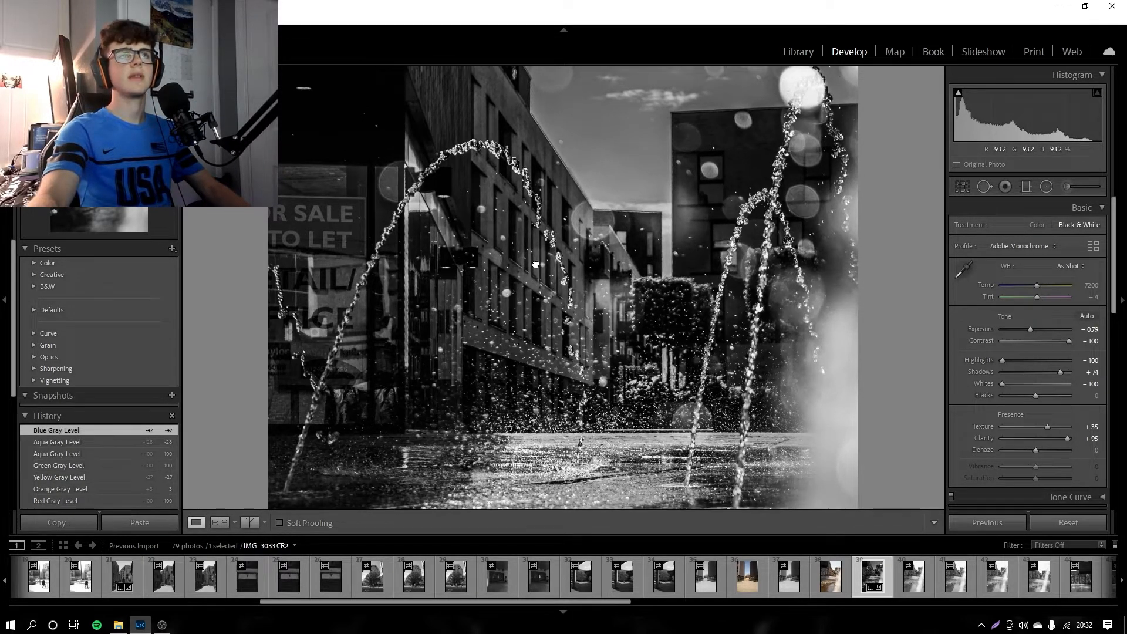
left_click(589, 273)
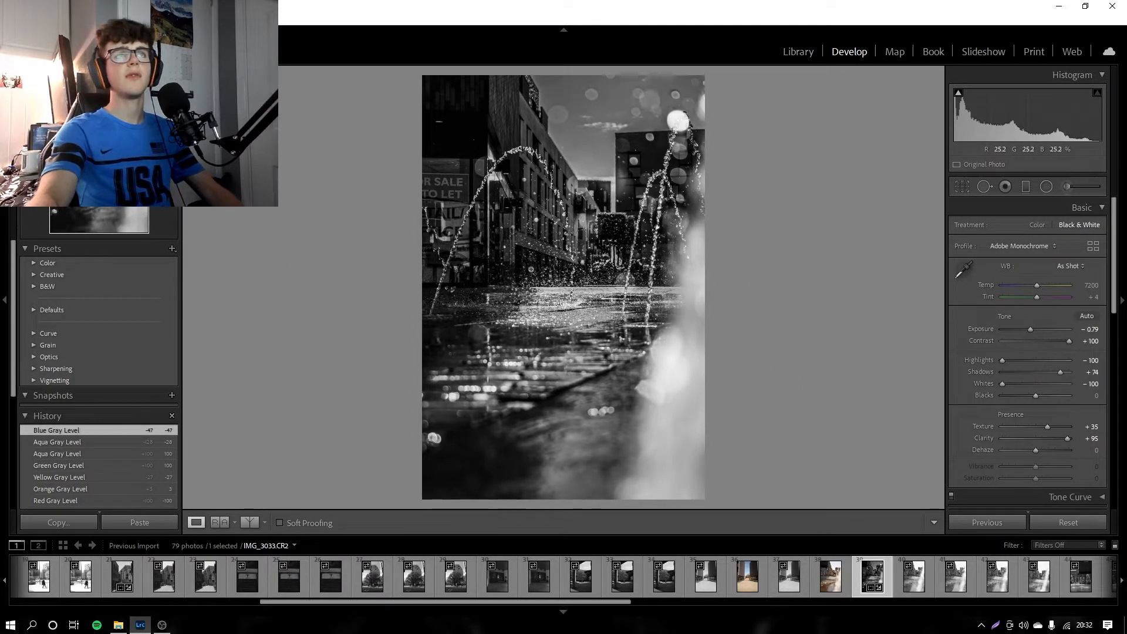
left_click(571, 239)
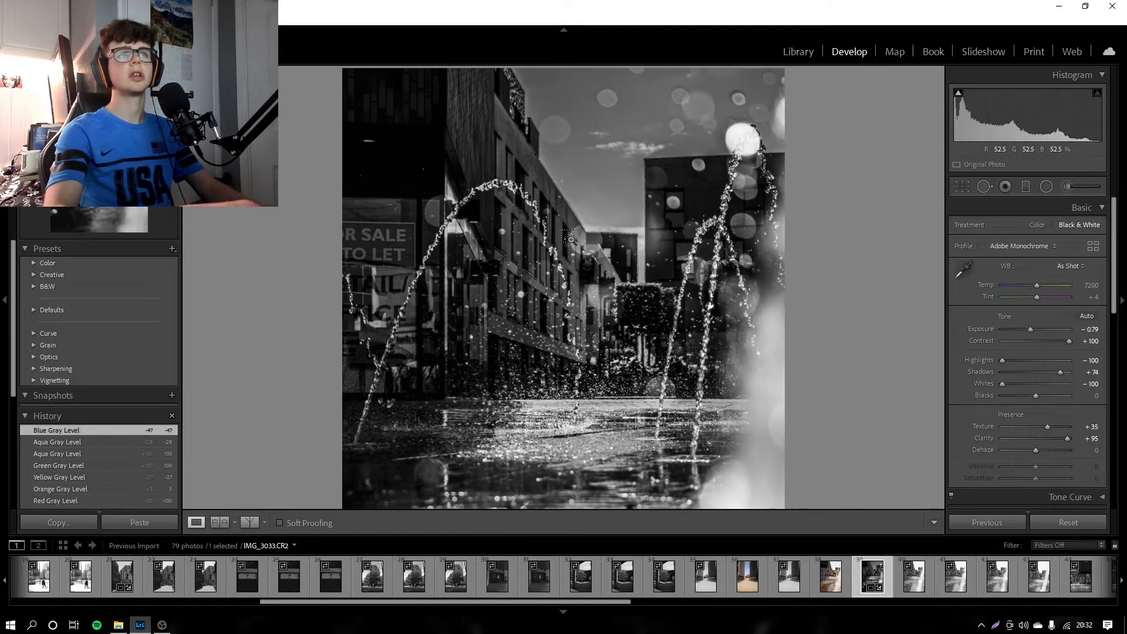
left_click(568, 238)
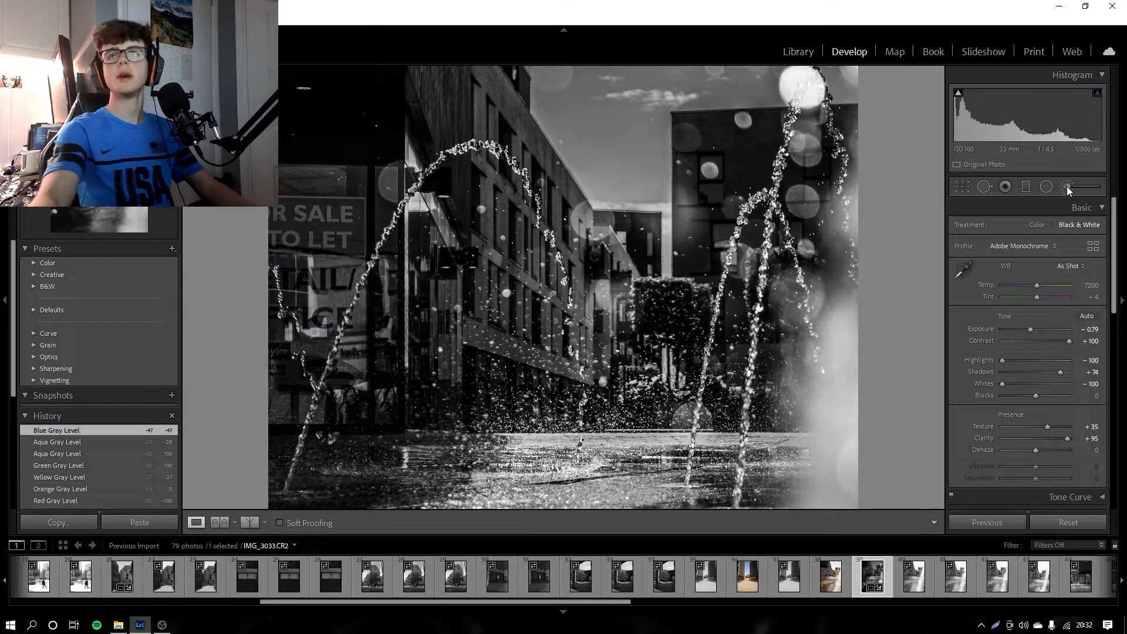
Step: Paint an Adjustment Brush mask with size 7.5 and exposure 1.00 over the For Sale sign and the shop window below it
left_click(1067, 188)
scroll(1009, 421, "down", 3)
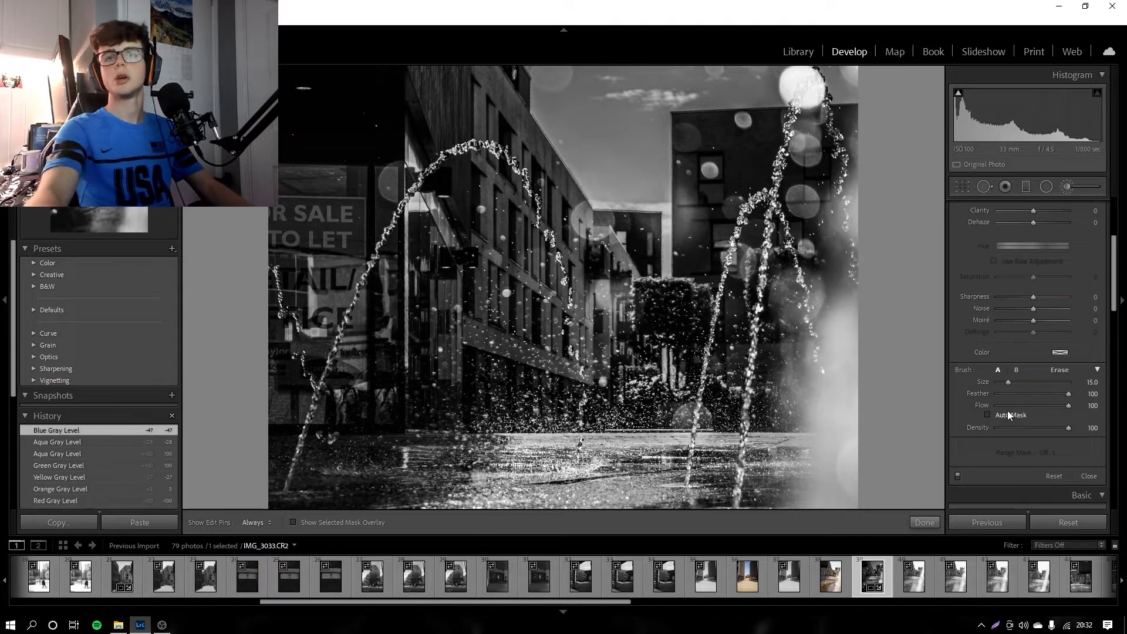
left_click_drag(1006, 379, 1001, 382)
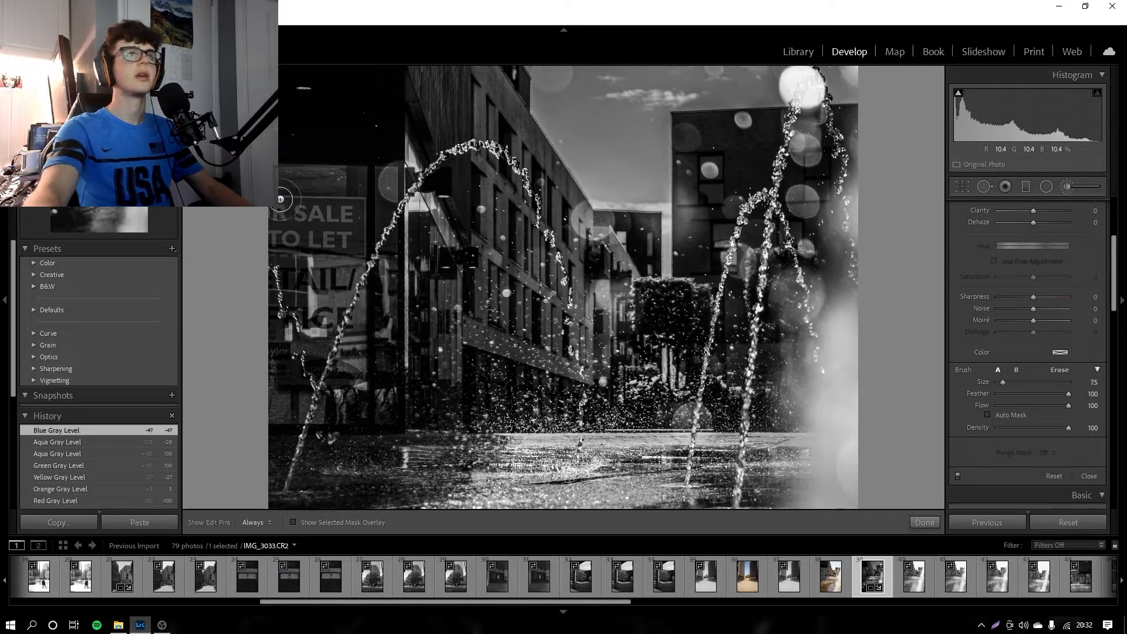
key("h")
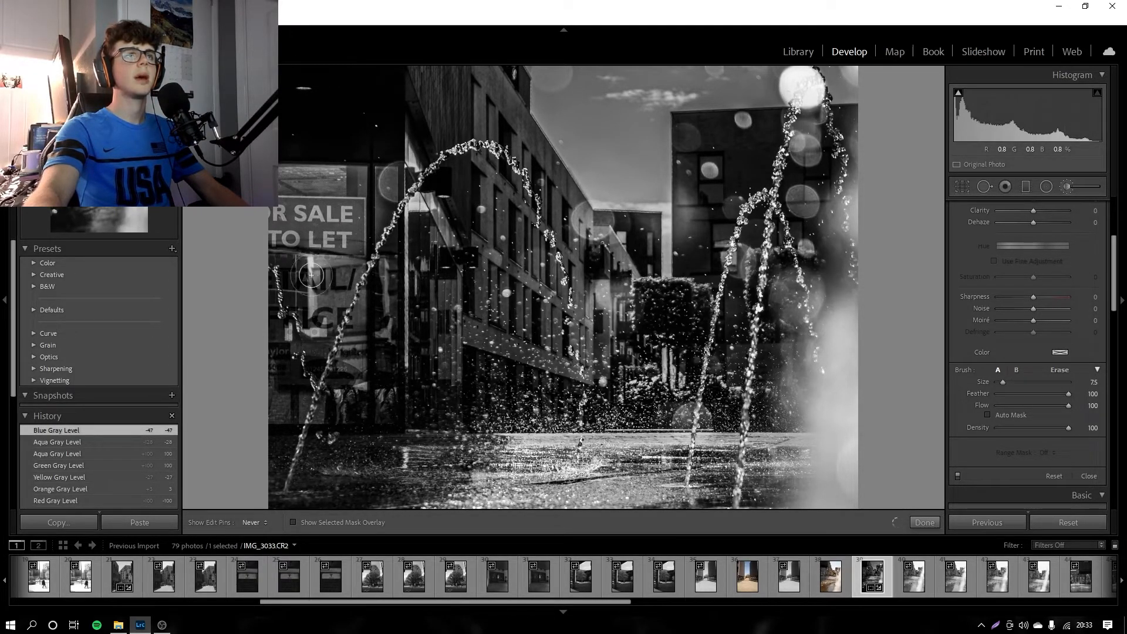
mouse_move(291, 264)
left_mouse_down()
mouse_move(313, 314)
mouse_move(335, 253)
mouse_move(335, 282)
left_mouse_up()
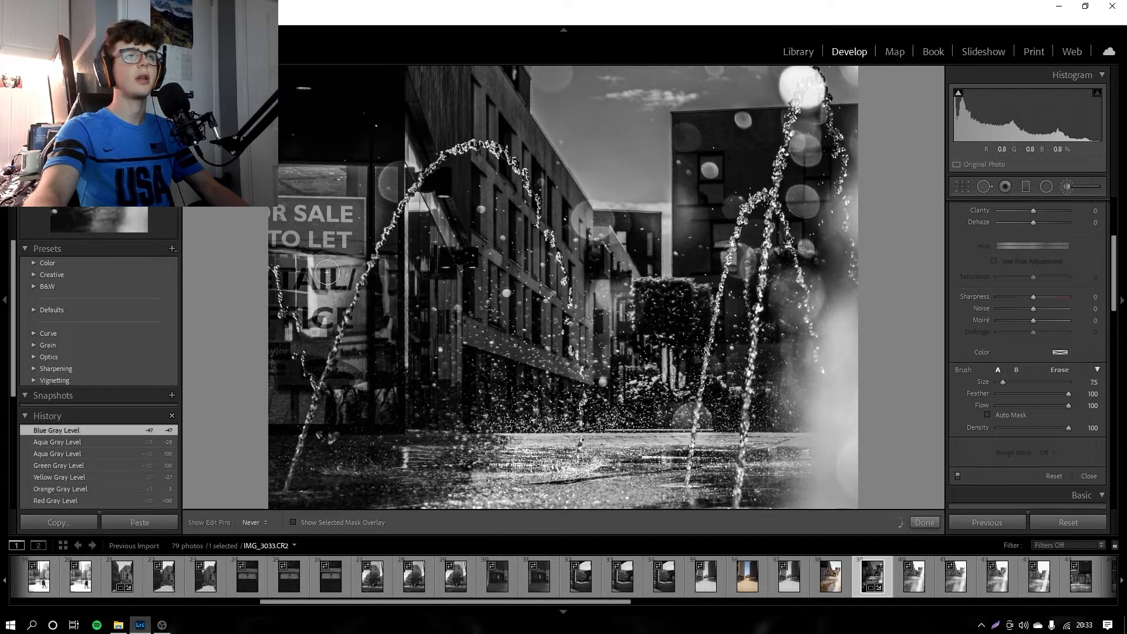
left_click_drag(284, 248, 303, 297)
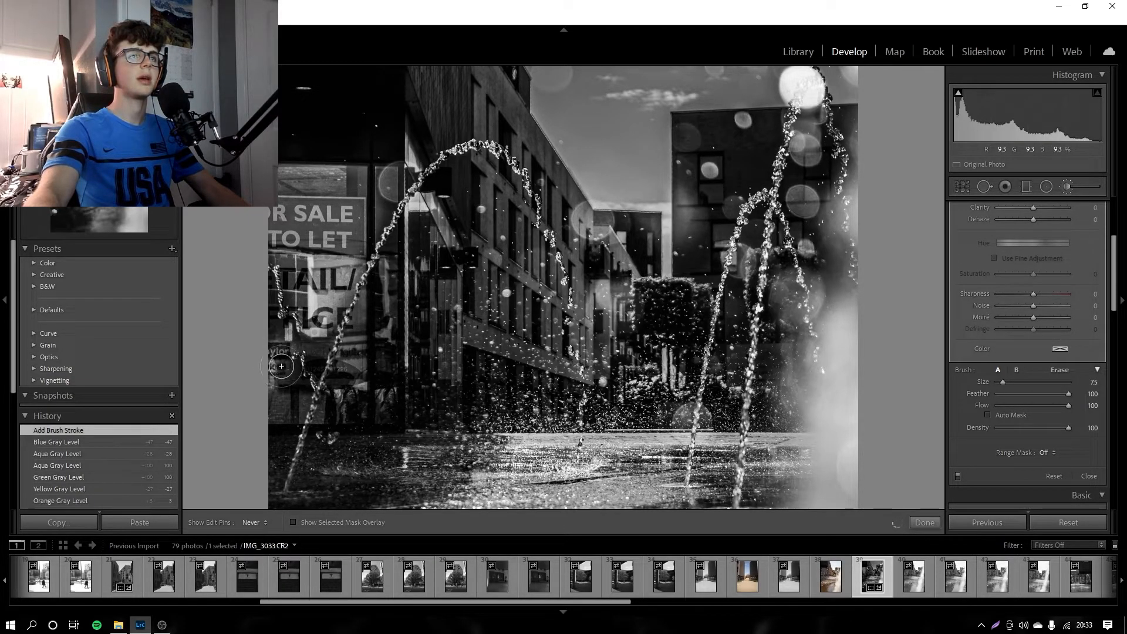
left_click_drag(275, 349, 290, 400)
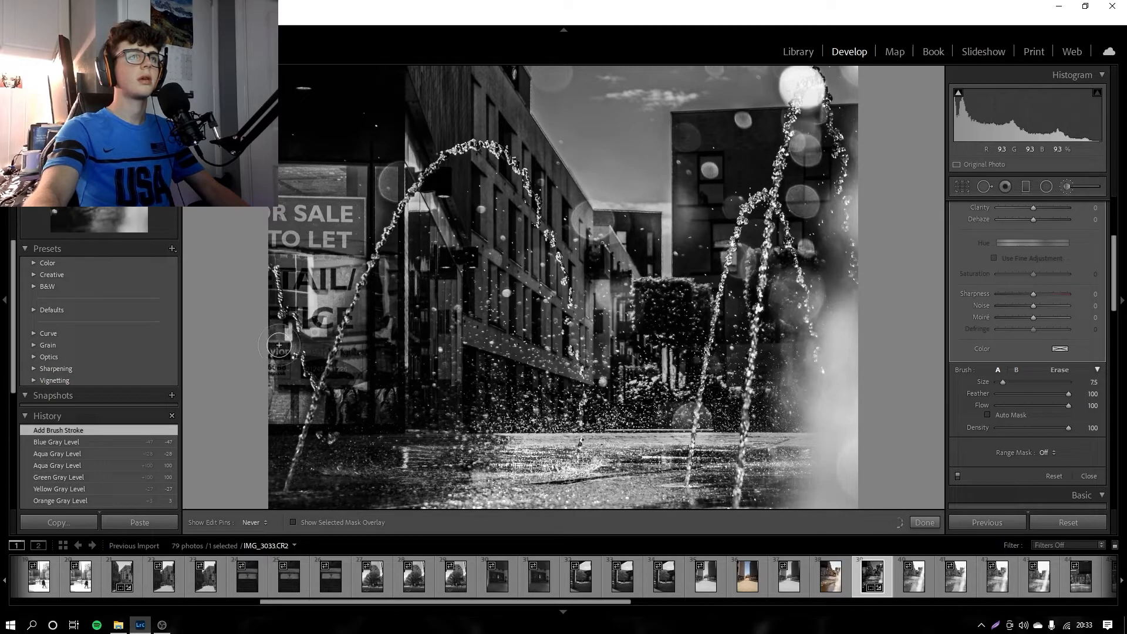
mouse_move(275, 353)
left_mouse_down()
mouse_move(369, 337)
mouse_move(380, 314)
mouse_move(382, 403)
mouse_move(329, 417)
mouse_move(376, 311)
mouse_move(377, 409)
mouse_move(340, 405)
mouse_move(337, 416)
mouse_move(313, 326)
mouse_move(316, 363)
mouse_move(317, 341)
mouse_move(285, 336)
mouse_move(286, 409)
mouse_move(282, 310)
left_mouse_up()
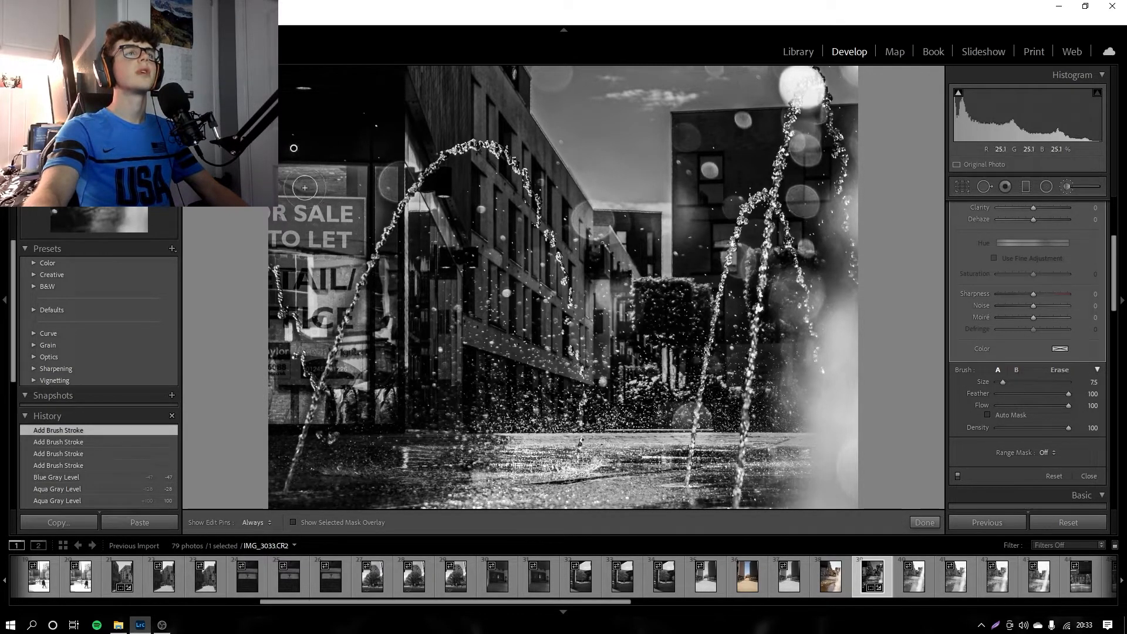
key("h")
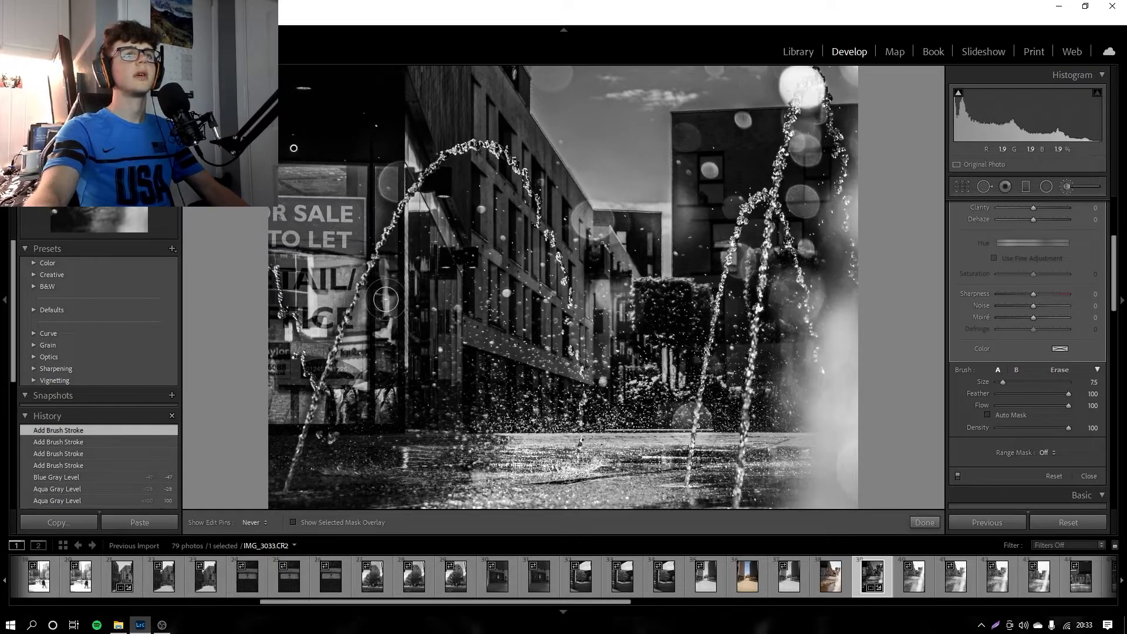
left_click(377, 390)
Step: Set the brush mask's exposure to −0.30 and add a stroke on the building behind the fountain
key("h")
scroll(1039, 344, "up", 3)
mouse_move(1043, 275)
left_mouse_down()
mouse_move(999, 277)
mouse_move(1033, 273)
left_mouse_up()
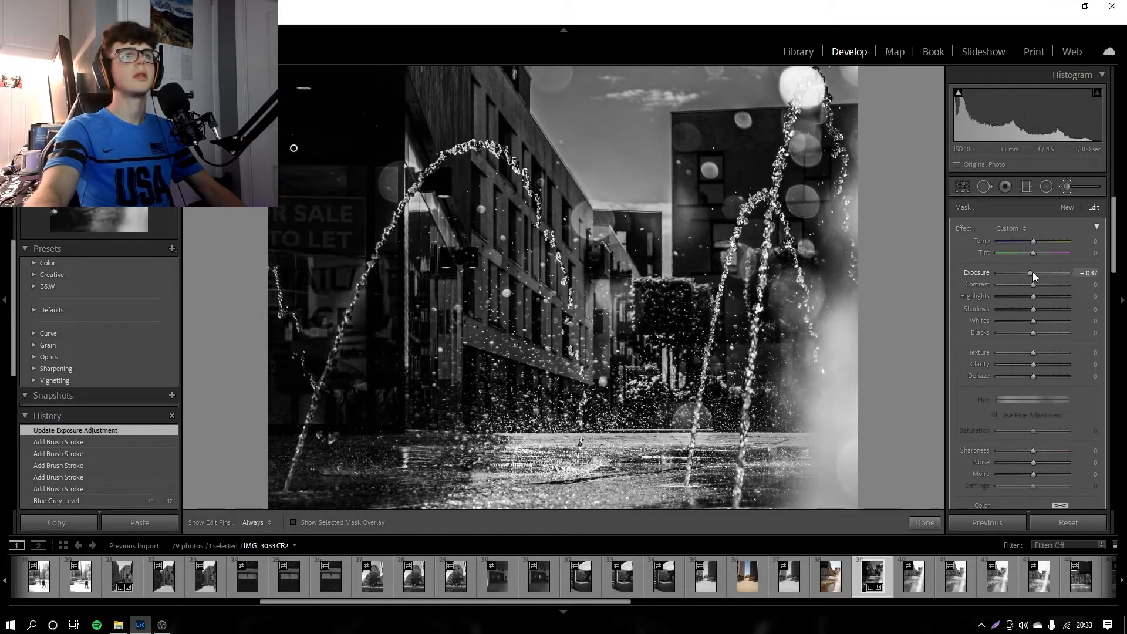
left_click(519, 300)
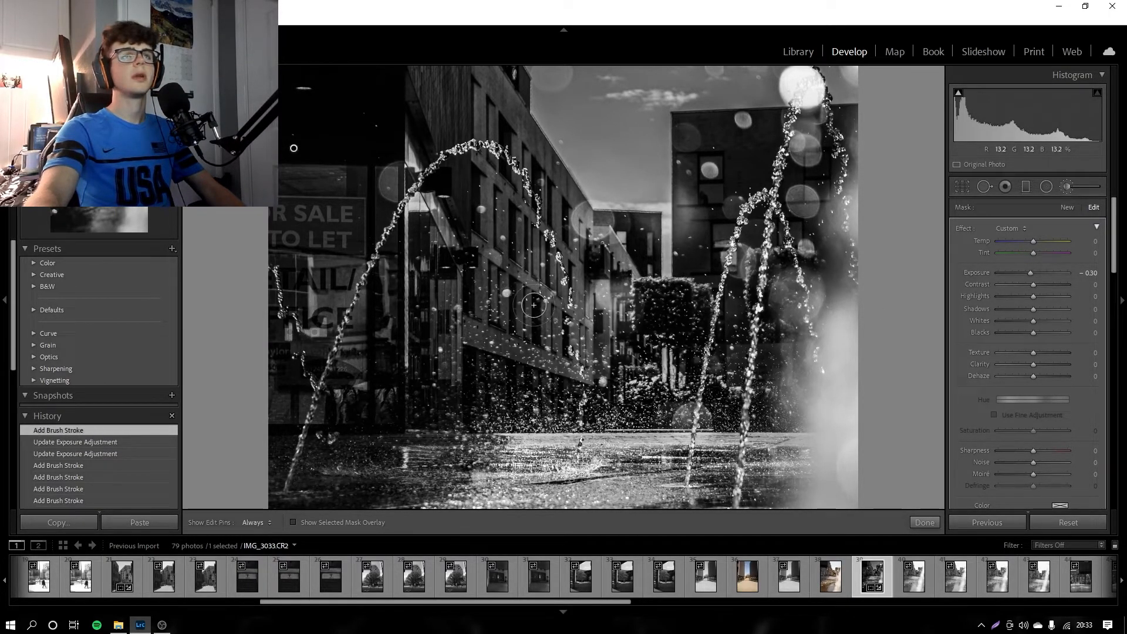
Step: Undo the last brush stroke on the building and check the whole fountain photo
key("ctrl+z")
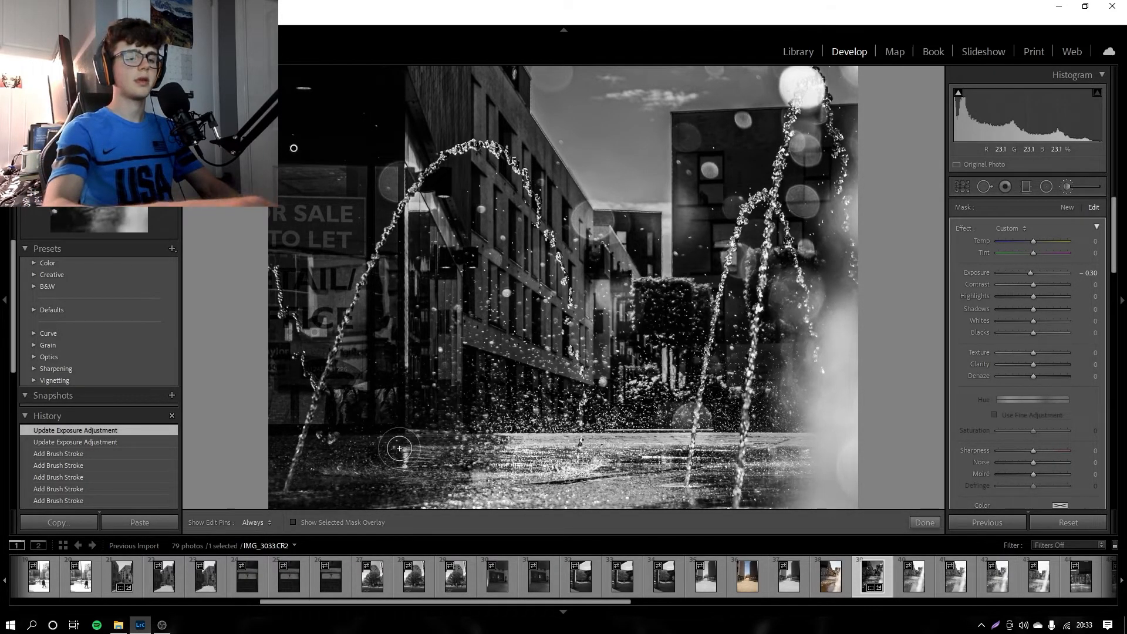
key("ctrl+minus")
key("ctrl+minus")
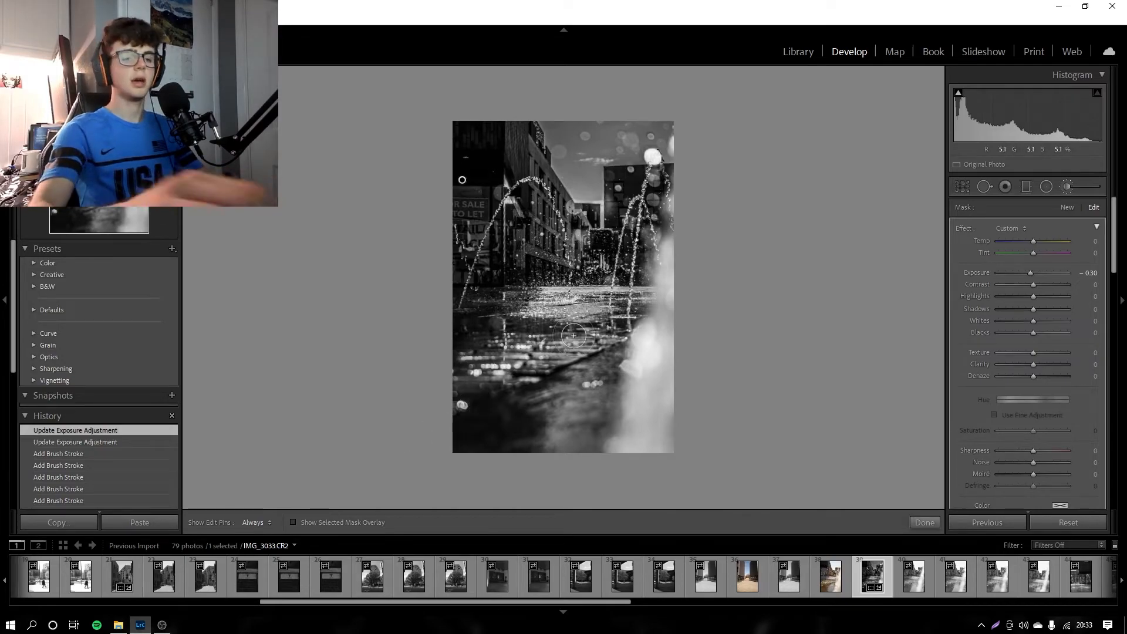
key("ctrl+equal")
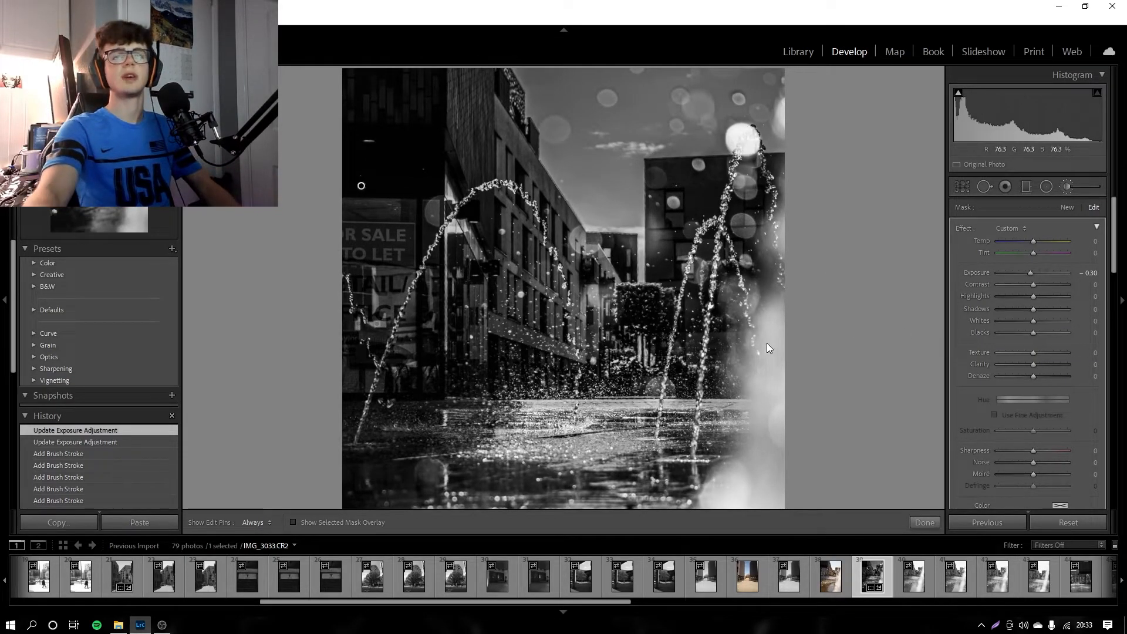
Step: Set the brush mask's exposure to 0.23, contrast to 100, highlights to −100 and shadows to −36
left_click_drag(1033, 284, 1104, 293)
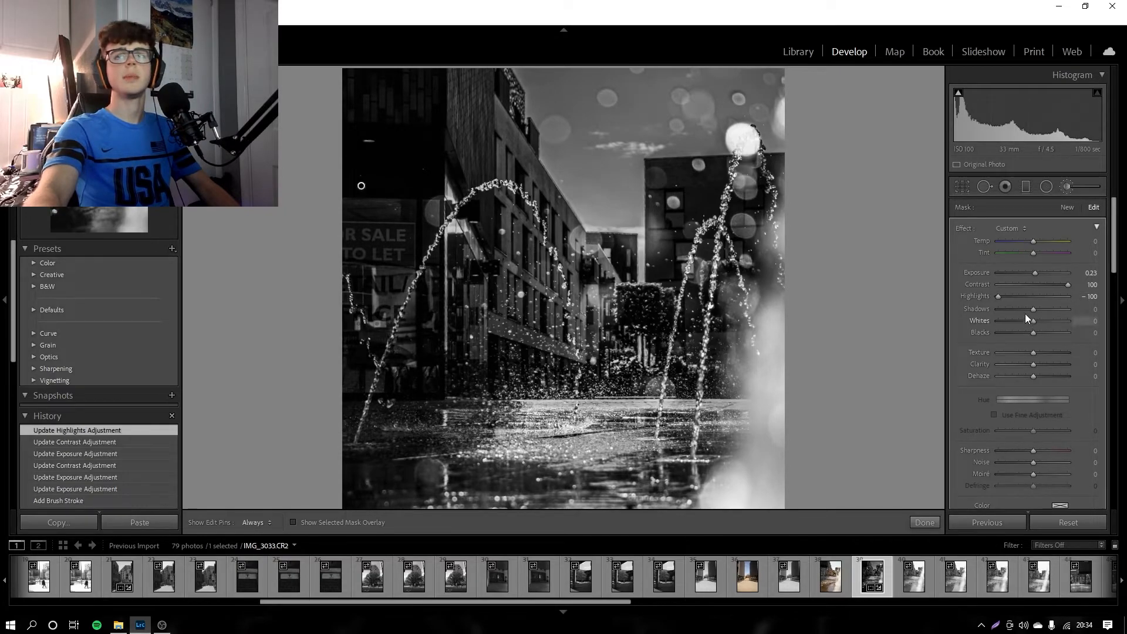
left_click_drag(1033, 309, 948, 307)
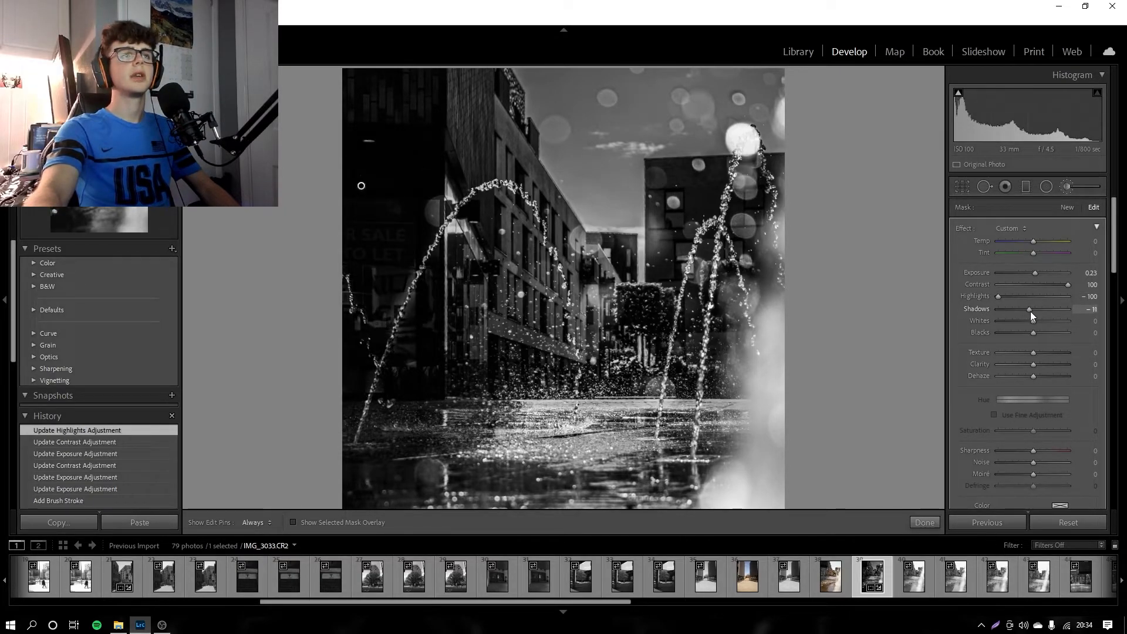
left_click_drag(1030, 311, 1041, 311)
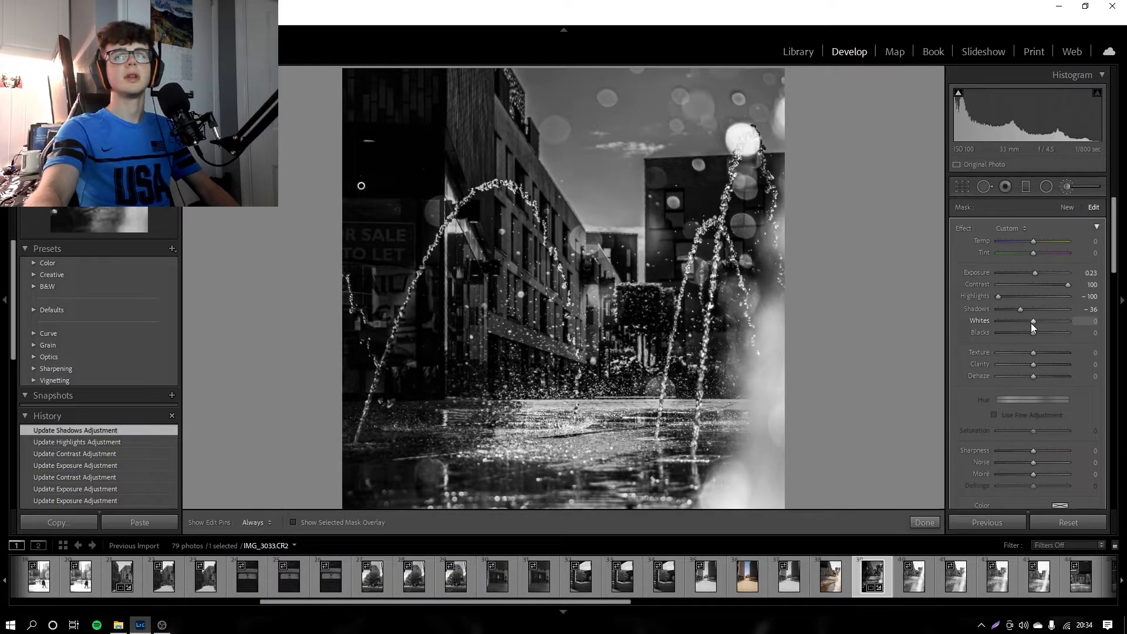
Step: Paint additional brush strokes over the shop window below the For Sale sign, from the water arc down to the ground
key("h")
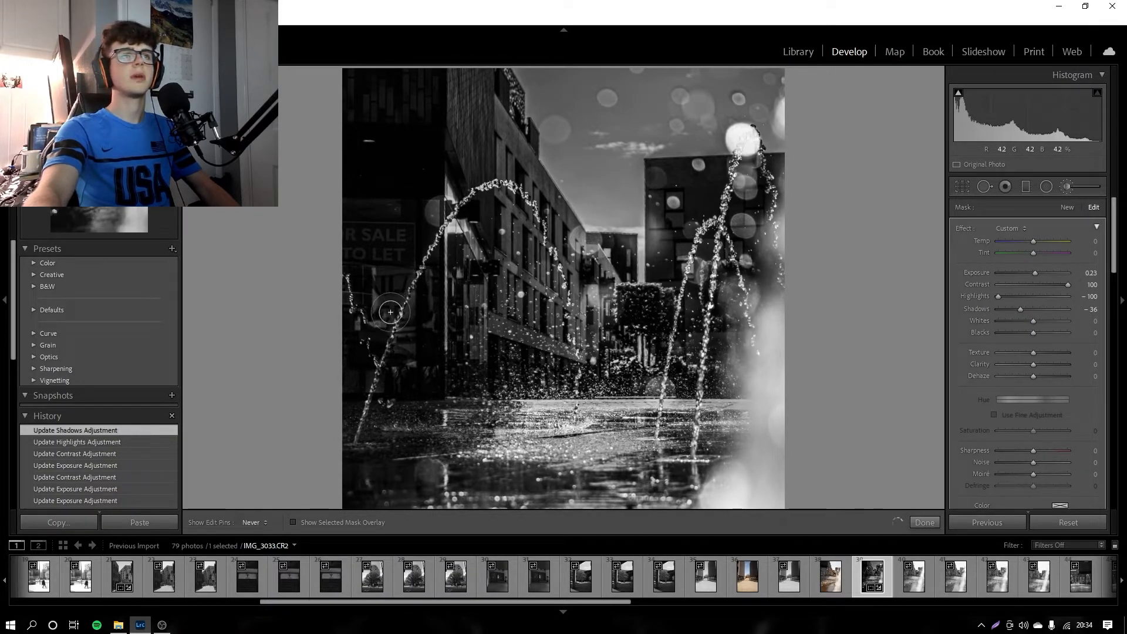
mouse_move(401, 285)
left_mouse_down()
mouse_move(389, 347)
mouse_move(411, 311)
left_mouse_up()
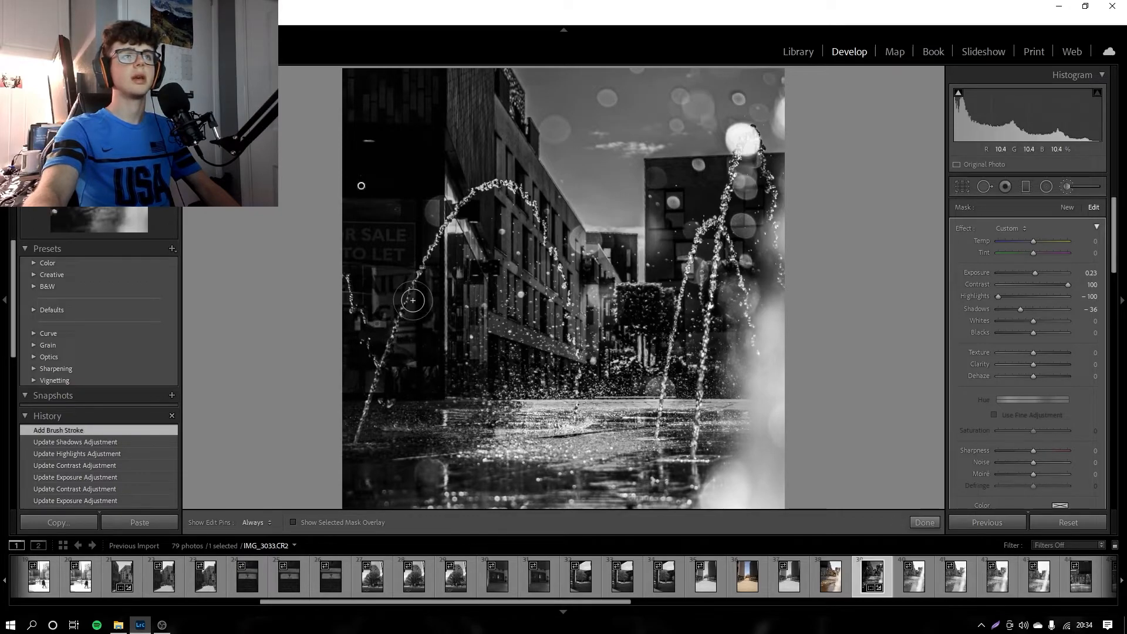
left_click(416, 357)
key("h")
mouse_move(360, 374)
left_mouse_down()
mouse_move(368, 384)
mouse_move(410, 374)
left_mouse_up()
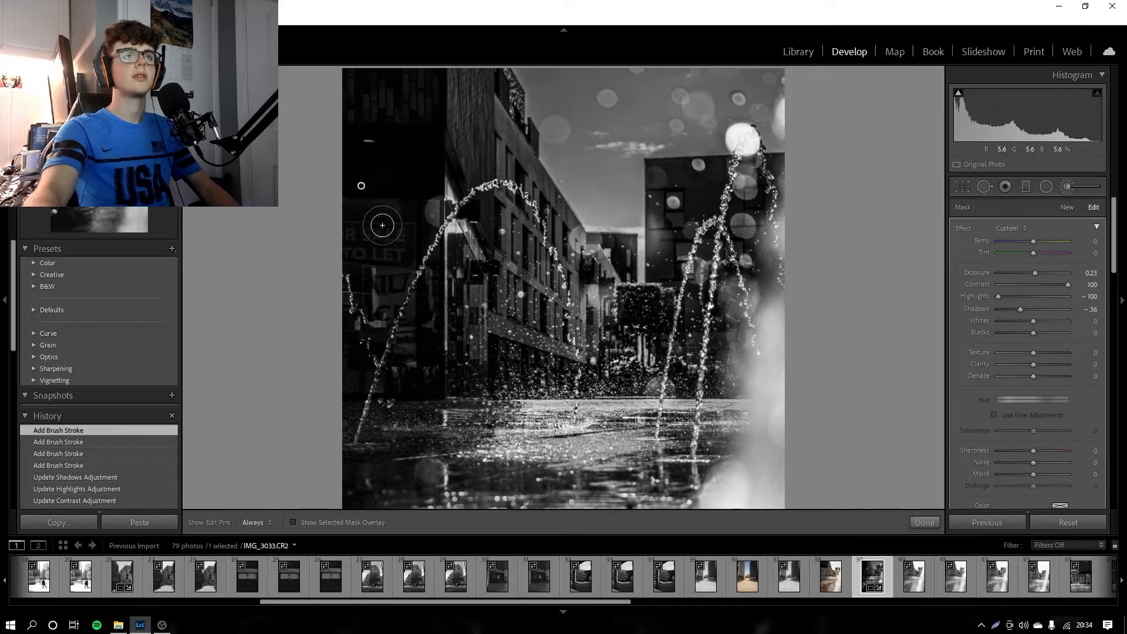
key("h")
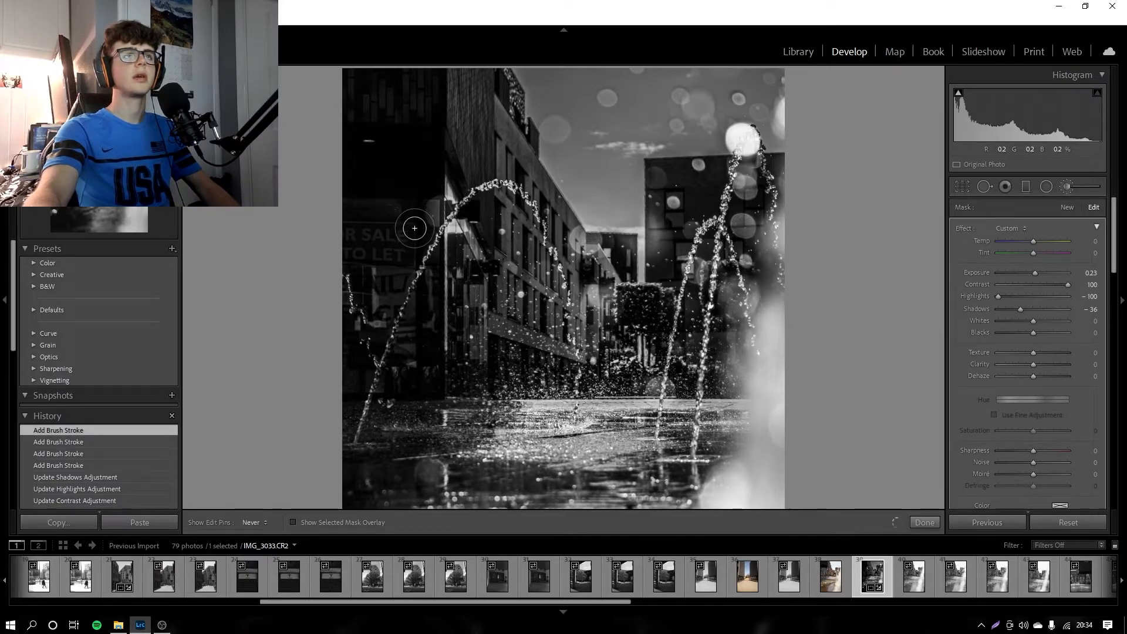
left_click_drag(360, 308, 353, 269)
key("h")
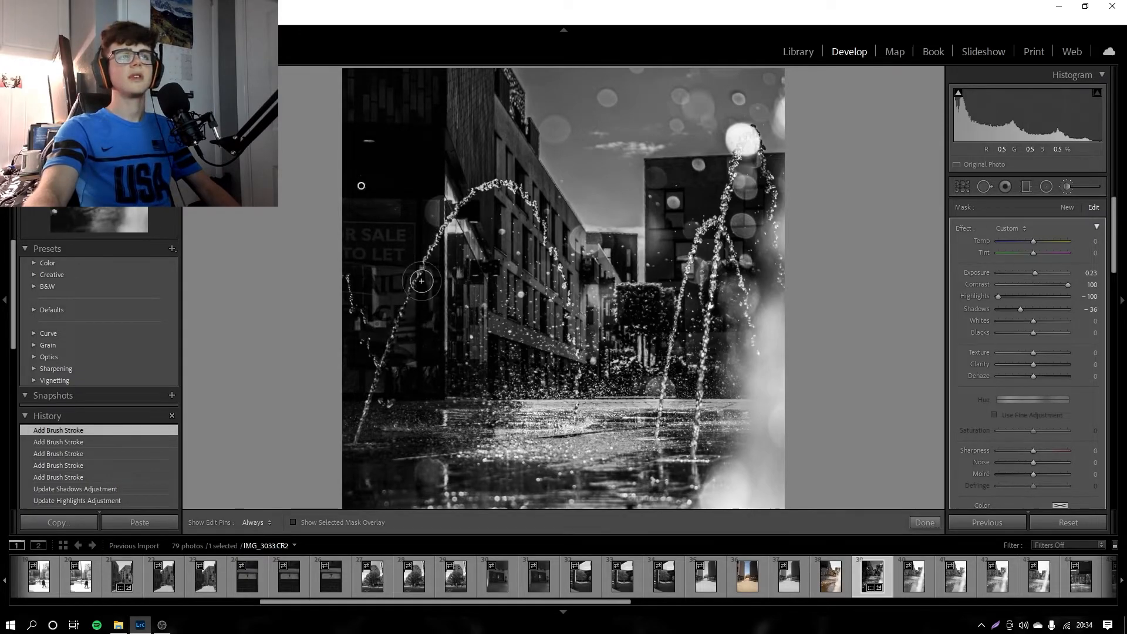
Step: Try texture changes and blacks at −100 on the brush mask, resetting both values
left_click_drag(1034, 353, 1097, 358)
left_click_drag(1008, 357, 974, 343)
double_click(984, 354)
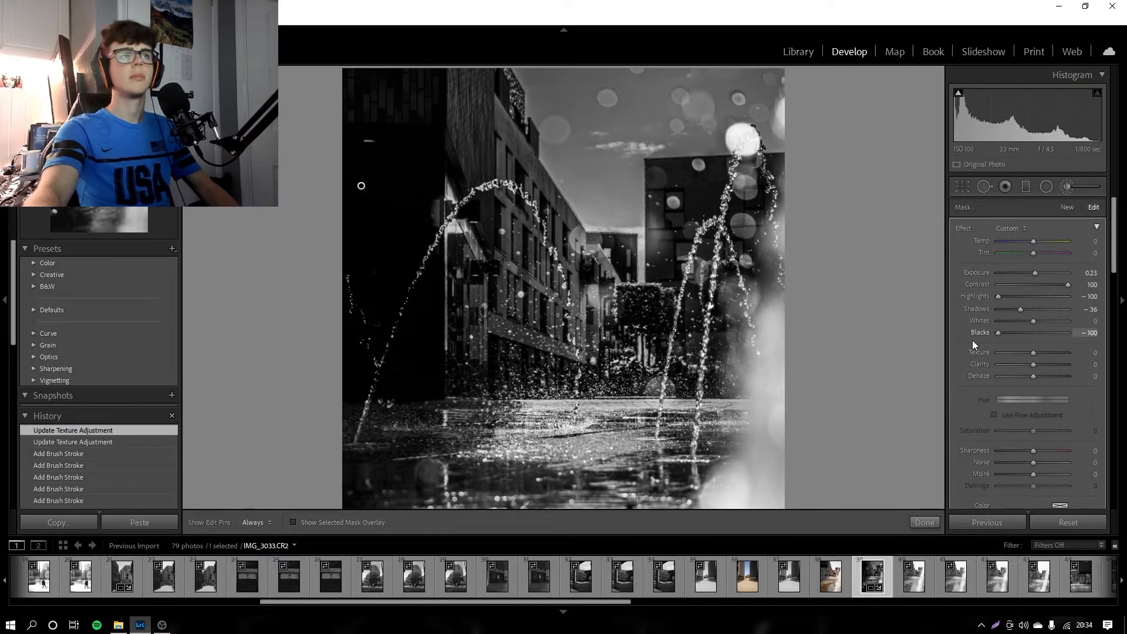
double_click(975, 335)
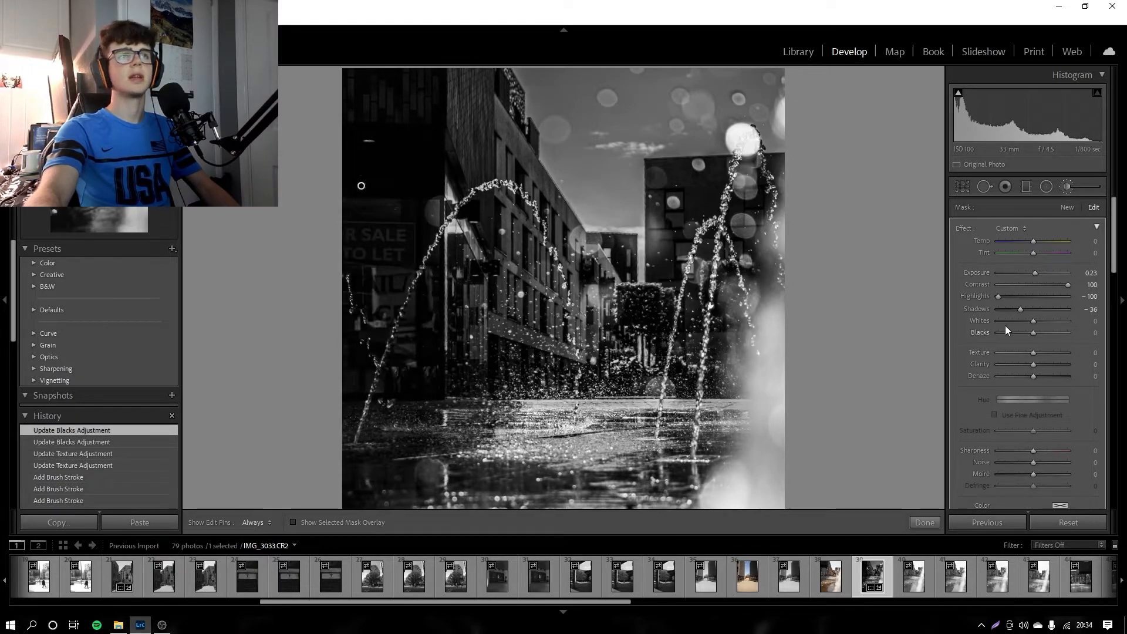
Step: Set the brush mask's whites to −100, finish the mask and view the whole photo
left_click_drag(1031, 322, 977, 329)
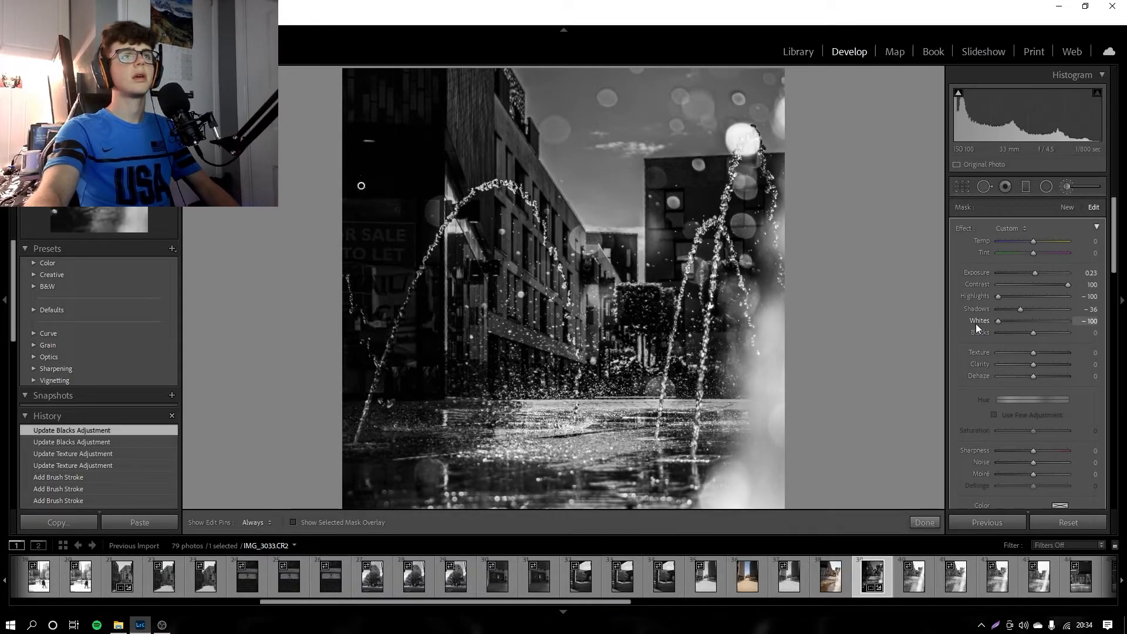
left_click(933, 520)
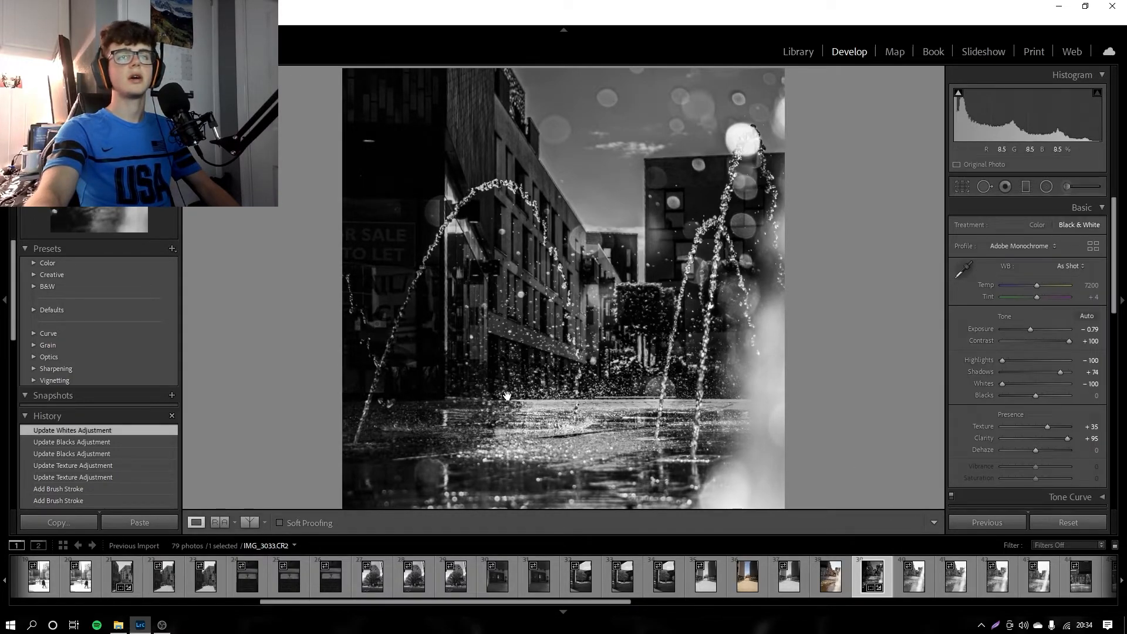
left_click(573, 329)
left_click(573, 328)
left_click(573, 328)
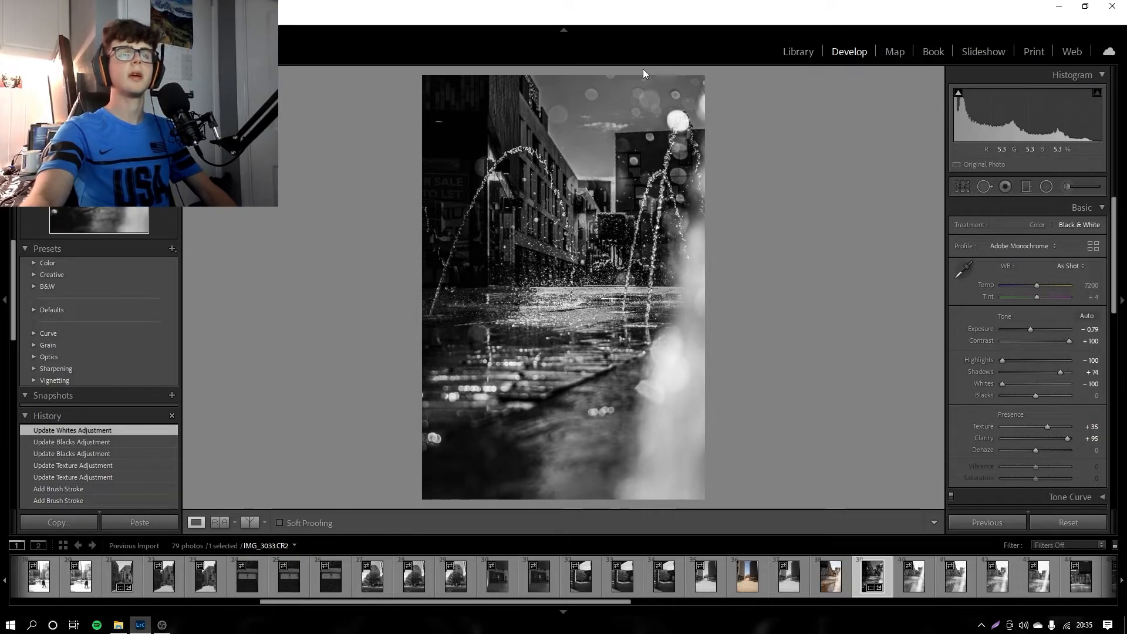
Step: Crop a strip off the bottom of the fountain photo and apply the crop
left_click(963, 187)
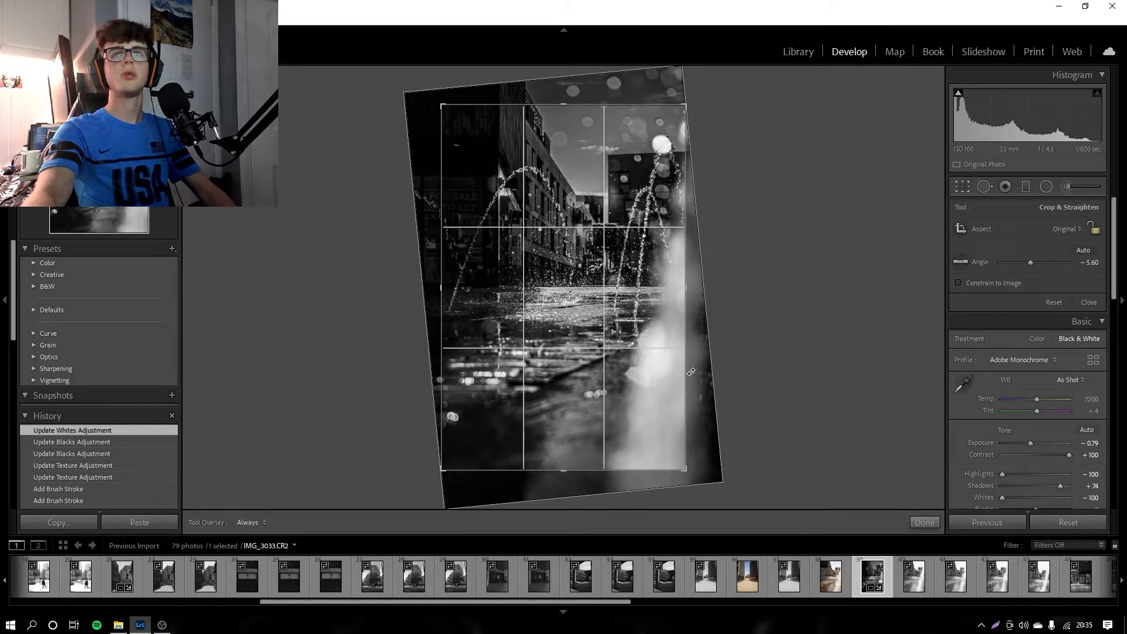
left_click_drag(562, 463, 563, 461)
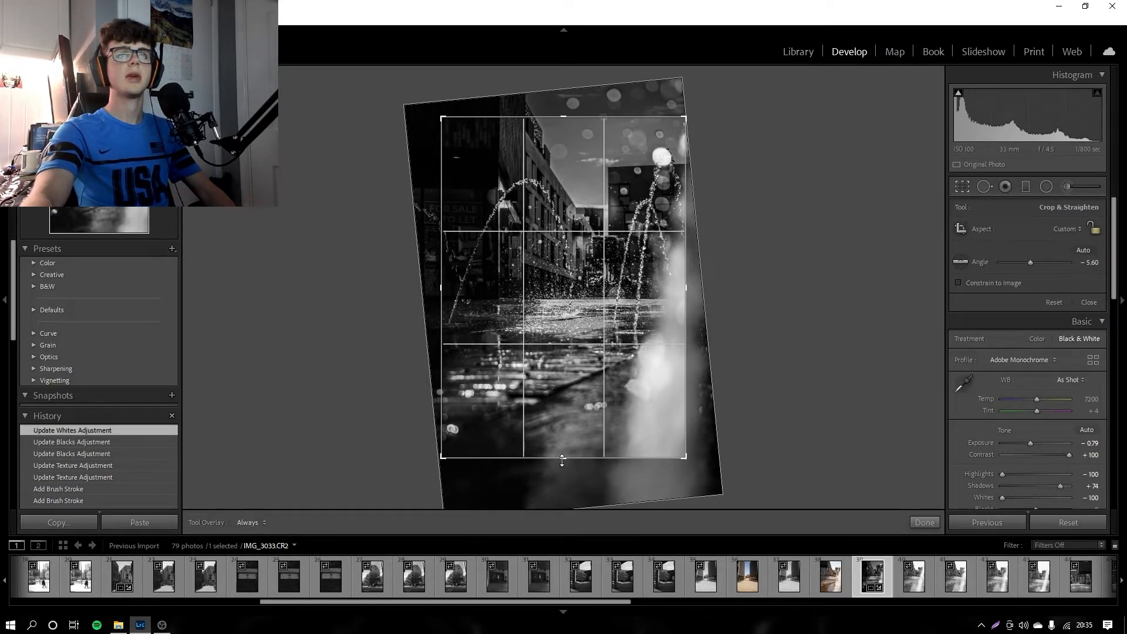
left_click(918, 522)
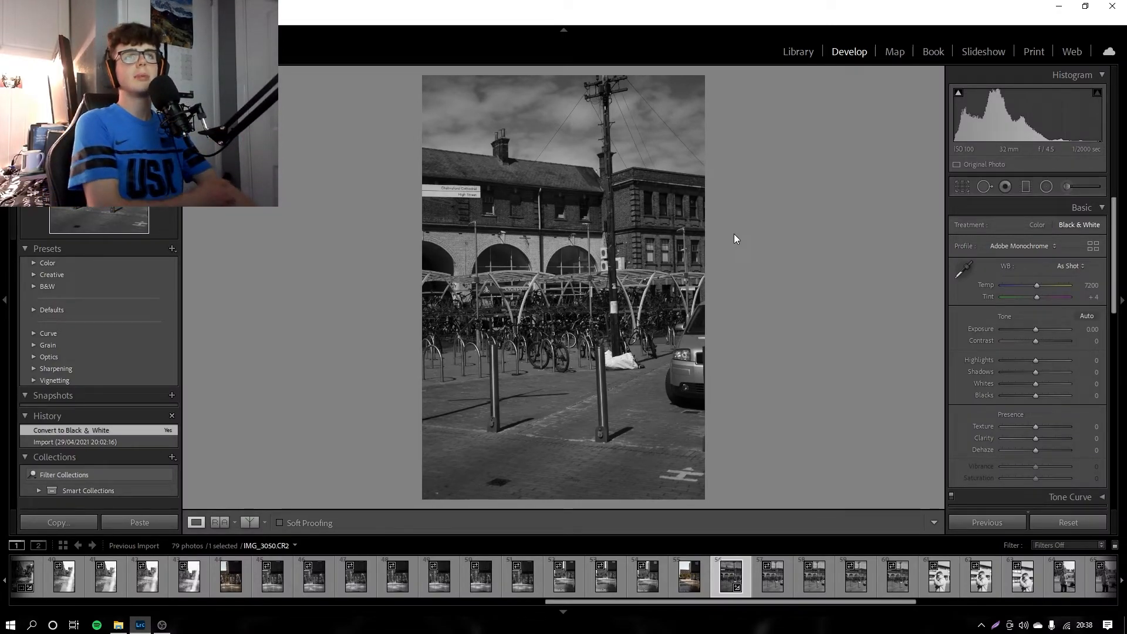
Step: Preview the bicycle rack photo in color and restore its black and white treatment
left_click(1037, 225)
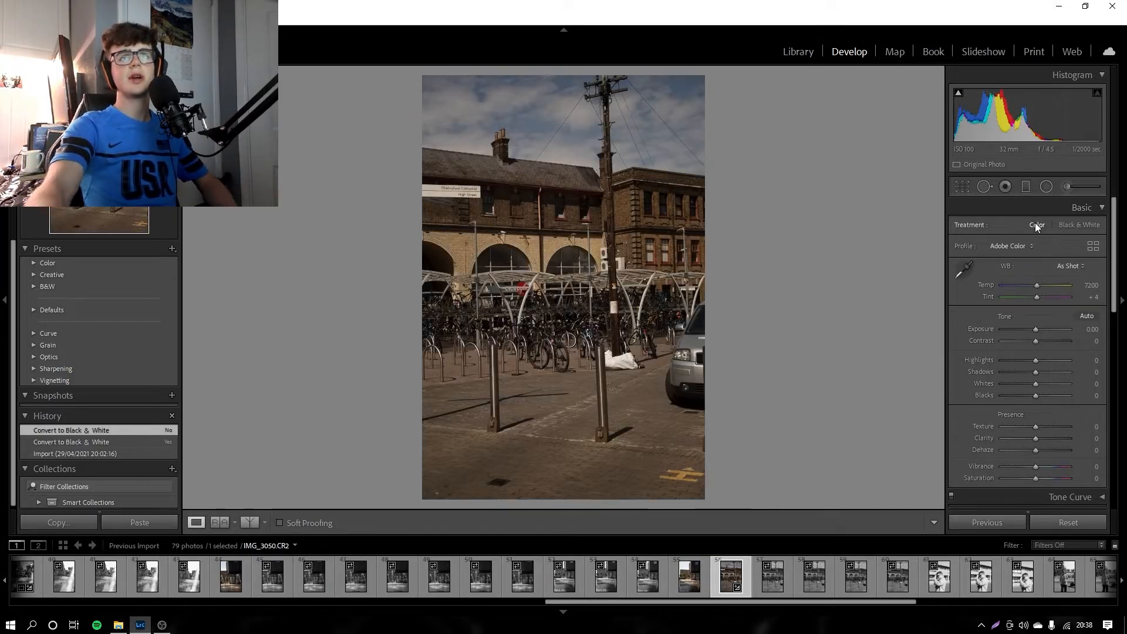
left_click(1069, 224)
Step: Auto-straighten the bicycle rack photo and crop its right side to remove the parked car
key("r")
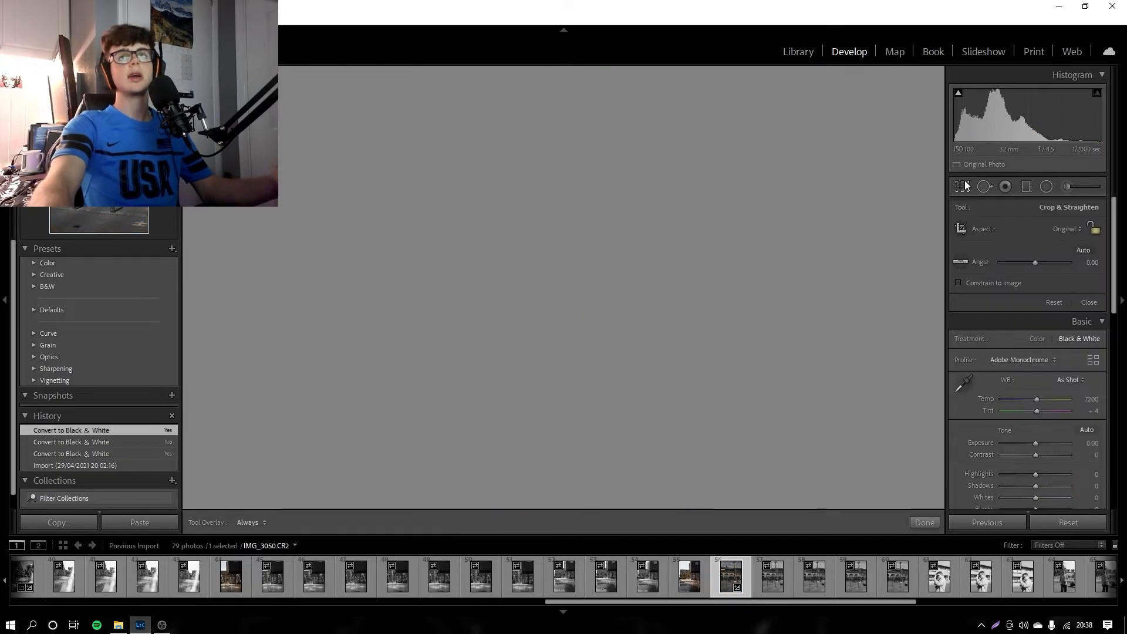
left_click(1085, 252)
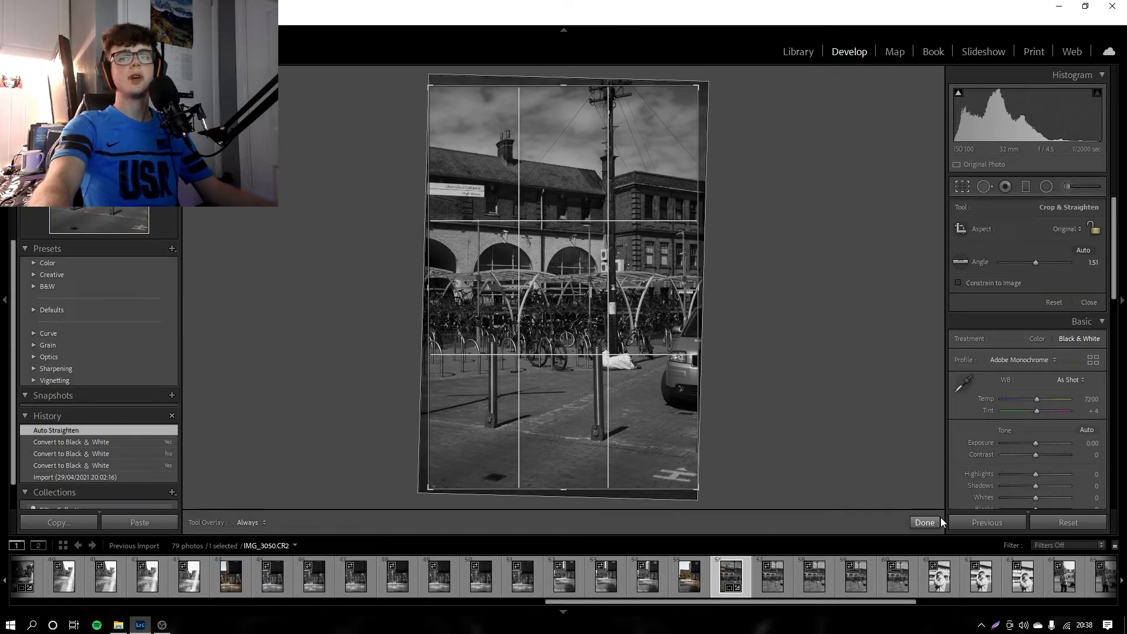
left_click_drag(699, 287, 679, 289)
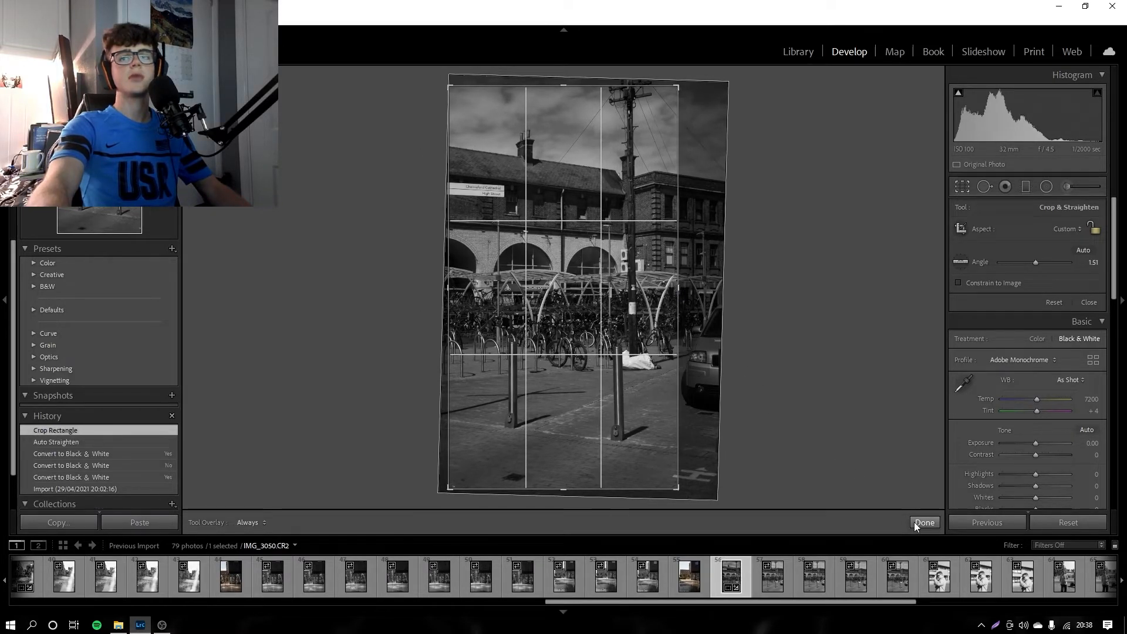
left_click(917, 522)
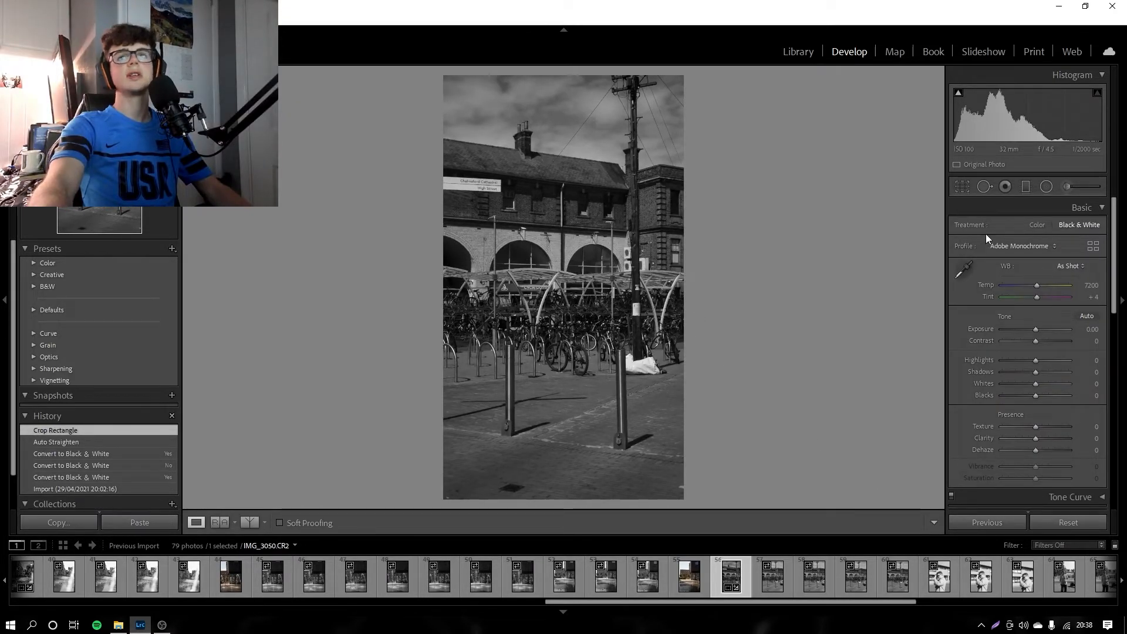
Step: Crop the top of the bicycle rack photo to cut off the utility pole's crossarms
left_click(966, 189)
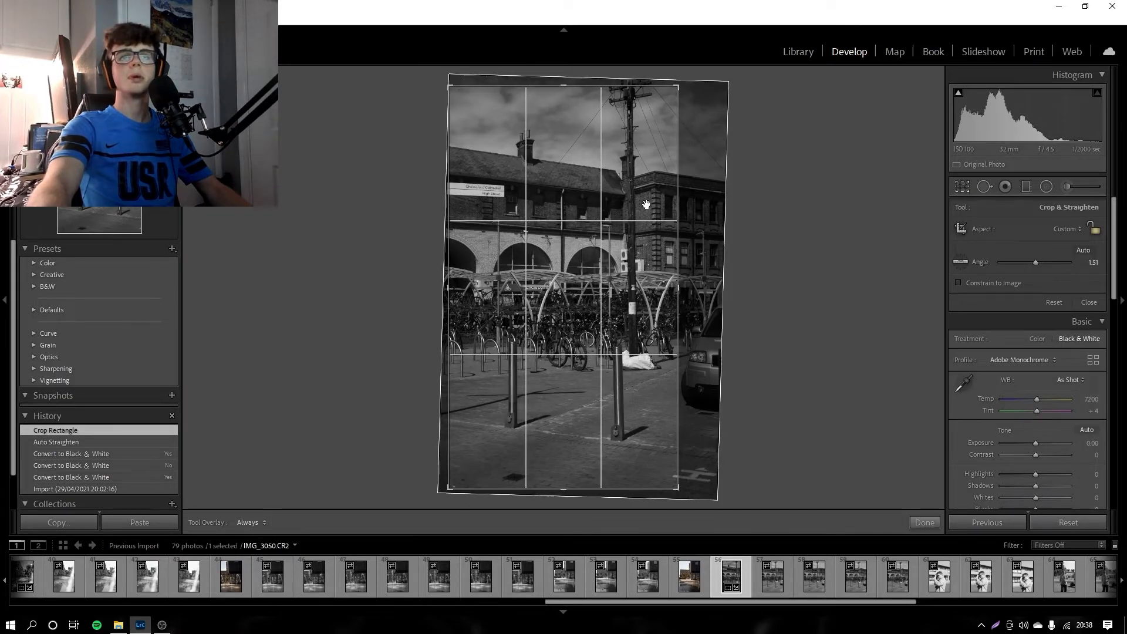
left_click_drag(675, 89, 674, 111)
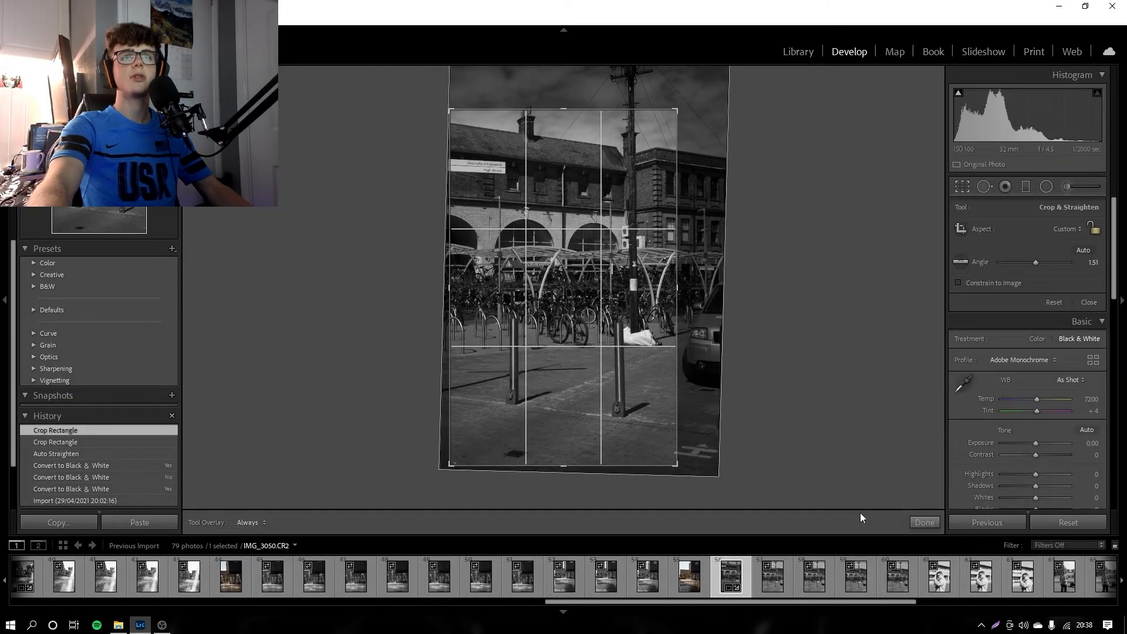
left_click(925, 523)
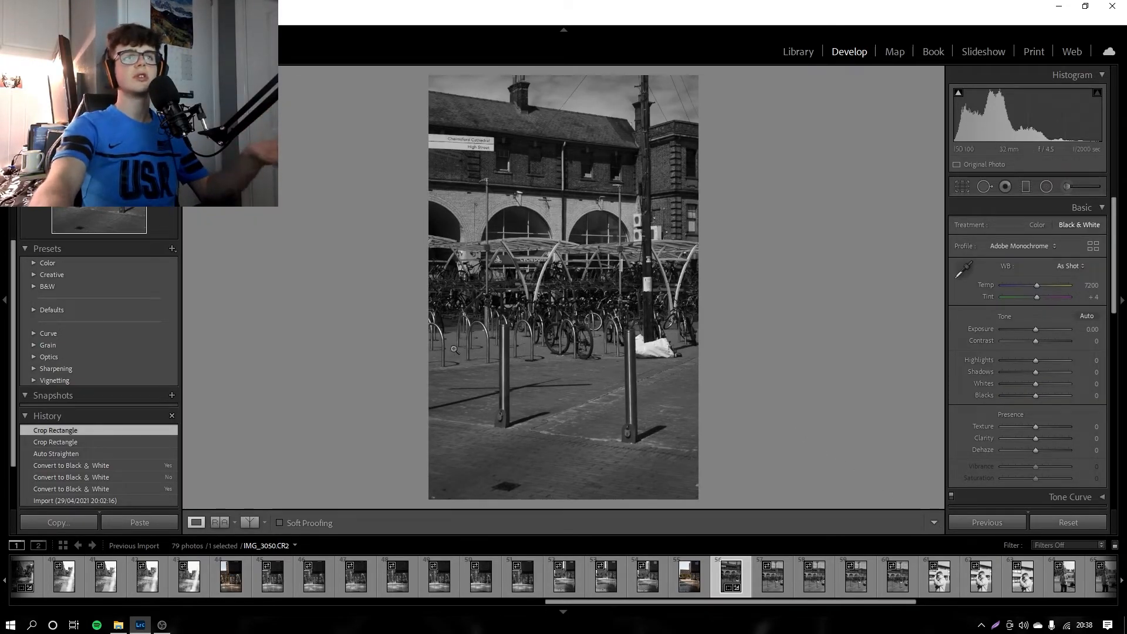
Step: Examine the parked bicycles, the rack hoops and the cycle point shelter at closer zoom levels
left_click(631, 293)
left_click(589, 293)
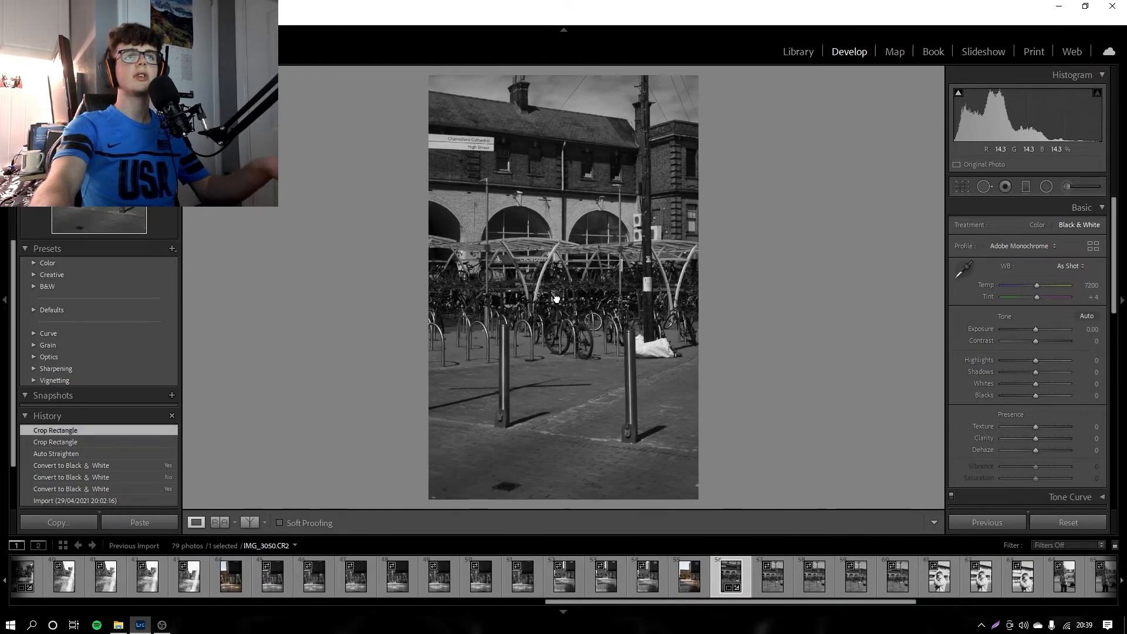
left_click(546, 317)
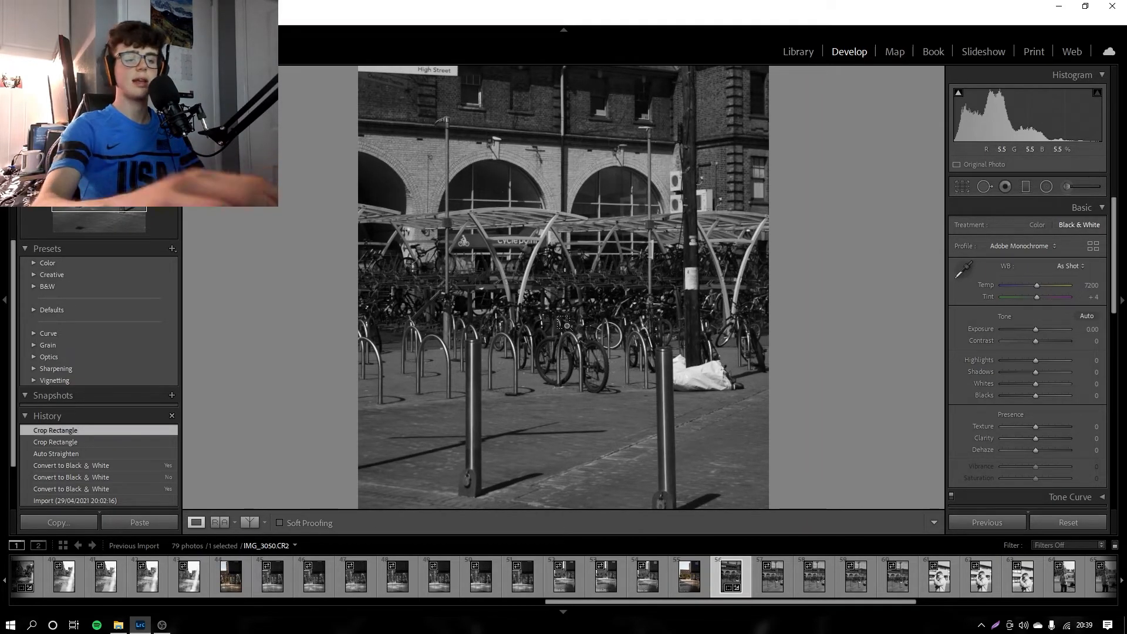
left_click(566, 325)
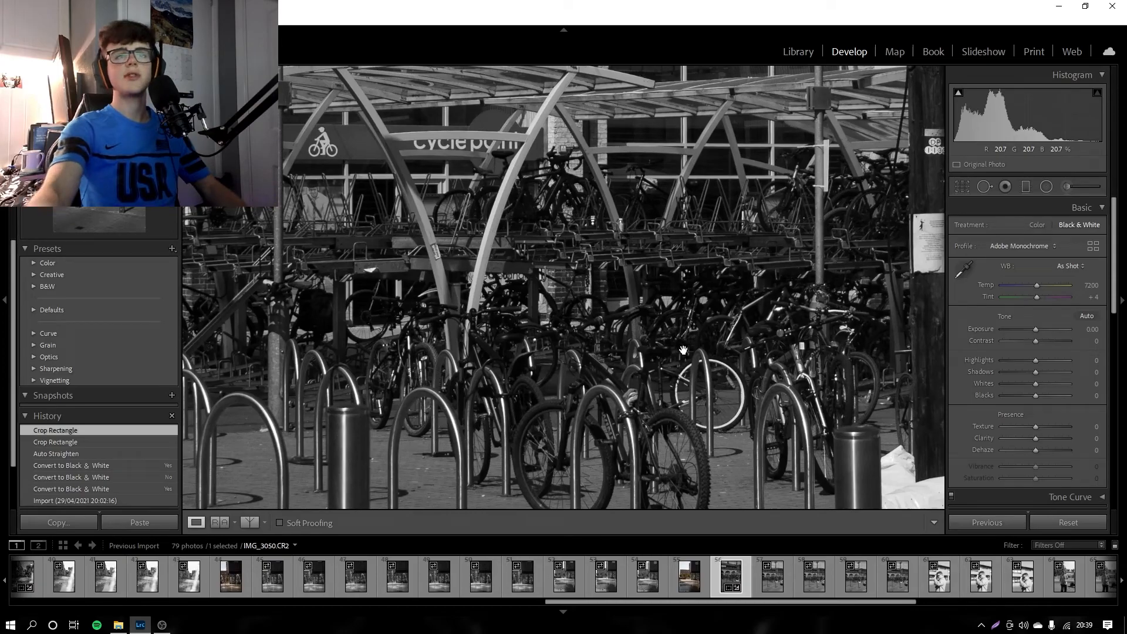
scroll(683, 351, "right", 6)
scroll(742, 341, "left", 5)
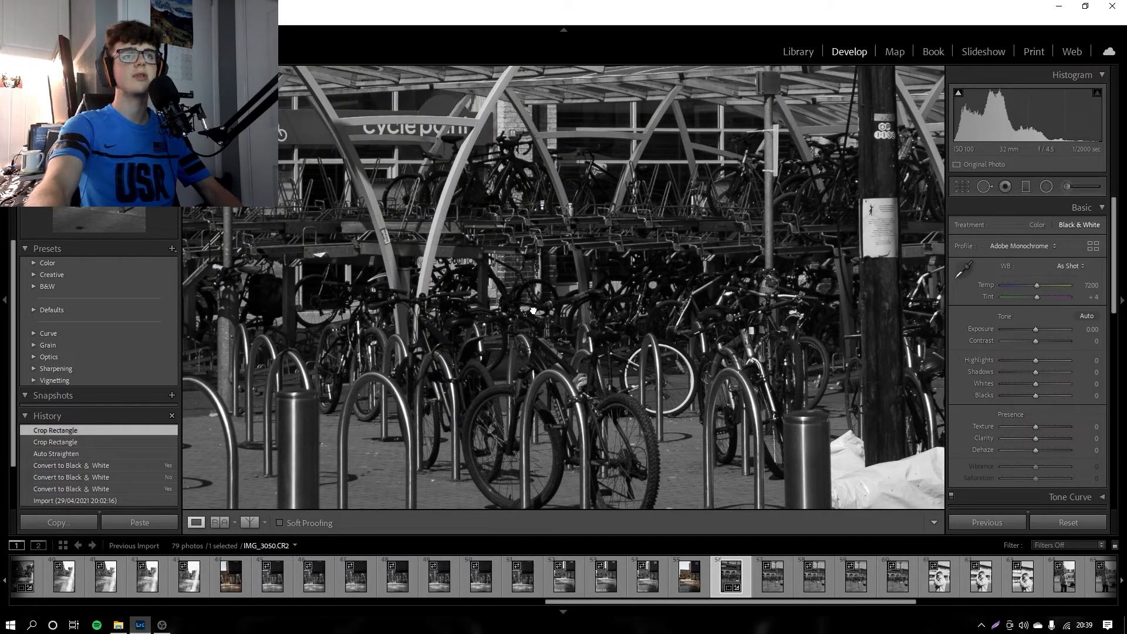
scroll(524, 310, "left", 5)
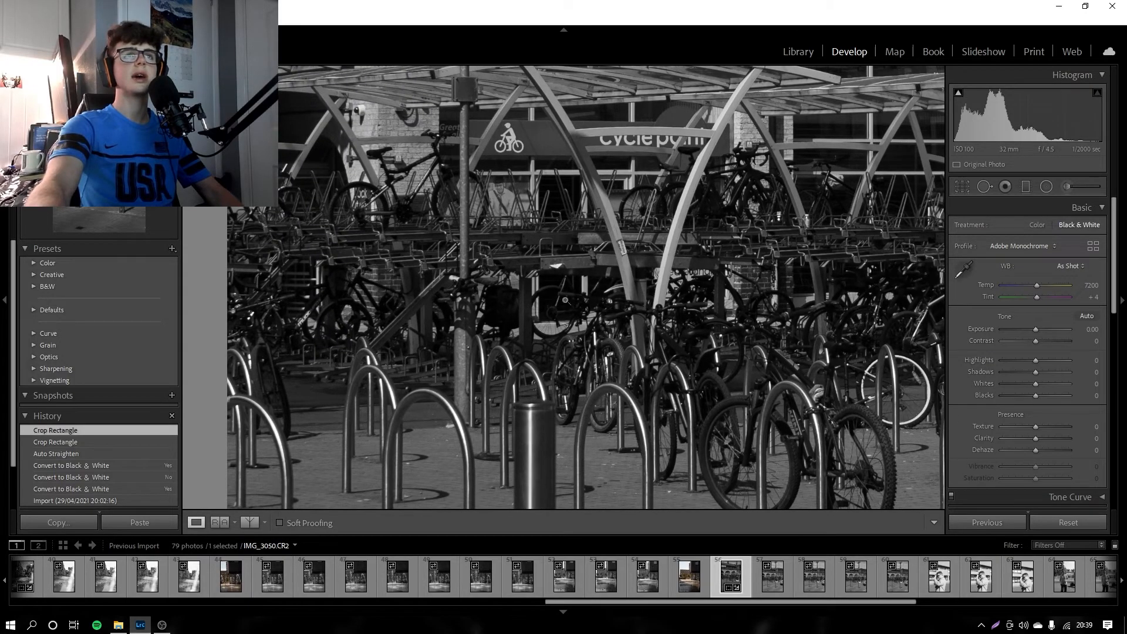
left_click(565, 301)
left_click(565, 300)
scroll(566, 270, "up", 3)
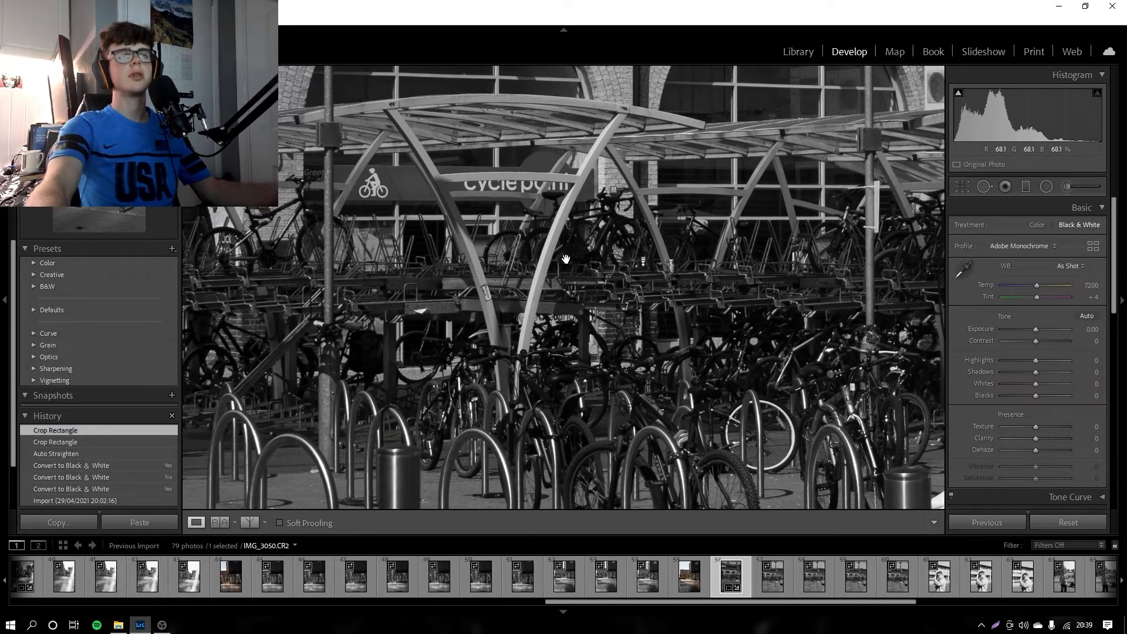
left_click(546, 336)
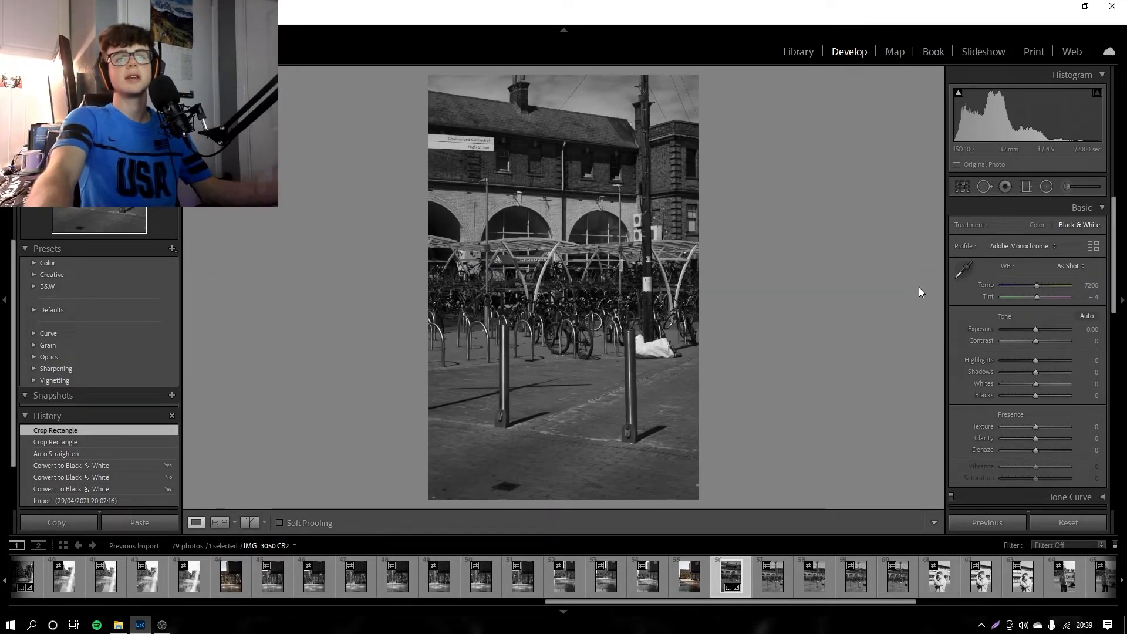
Step: Crop a strip off the bottom of the bicycle rack photo, trimming the pavement below the two bollards
left_click(963, 187)
left_click_drag(566, 468, 565, 455)
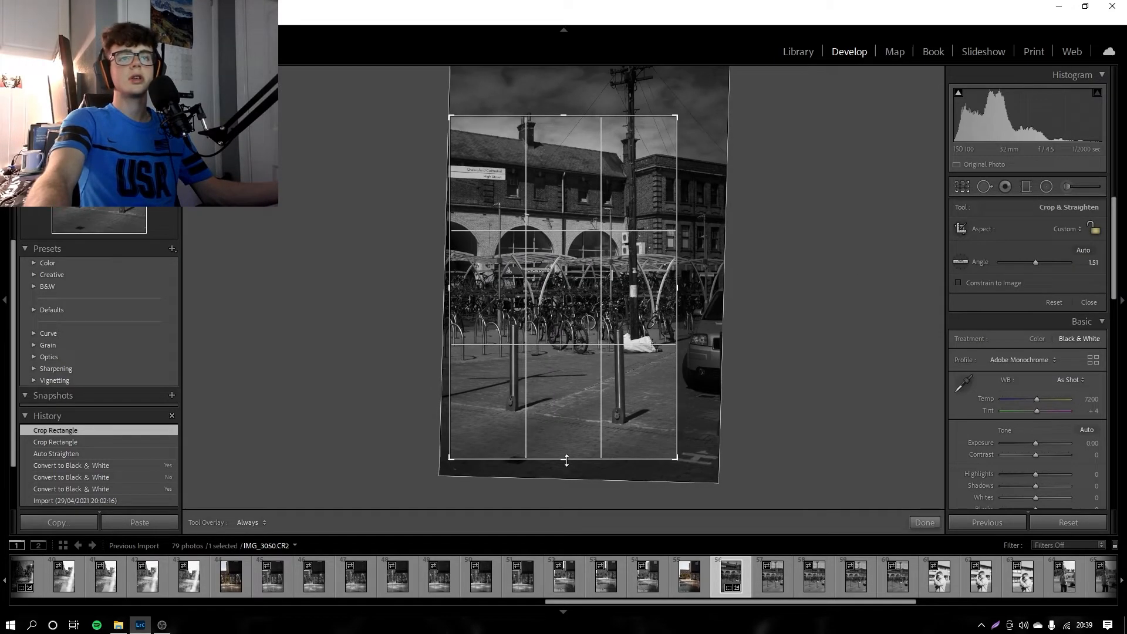
left_click(921, 524)
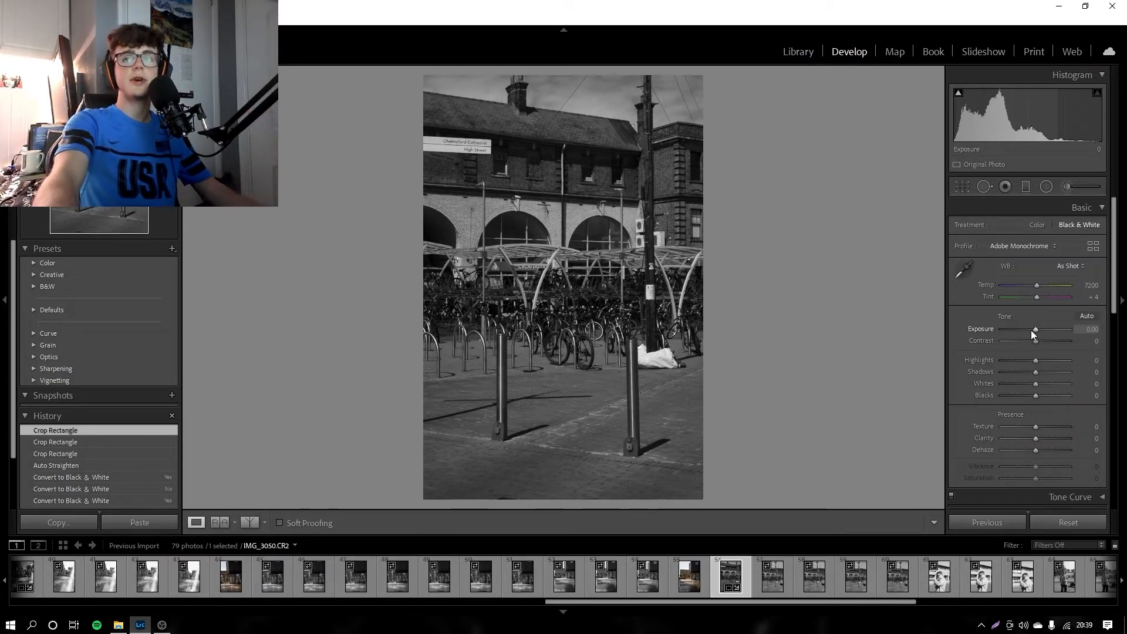
Step: Adjust the photo's tones and set its black and white mix to Orange -70, Yellow -8, Green +80, Aqua, Blue and Purple +100, Magenta 0
left_click_drag(1031, 330, 1054, 406)
scroll(1049, 431, "down", 2)
scroll(1051, 369, "down", 4)
double_click(1076, 351)
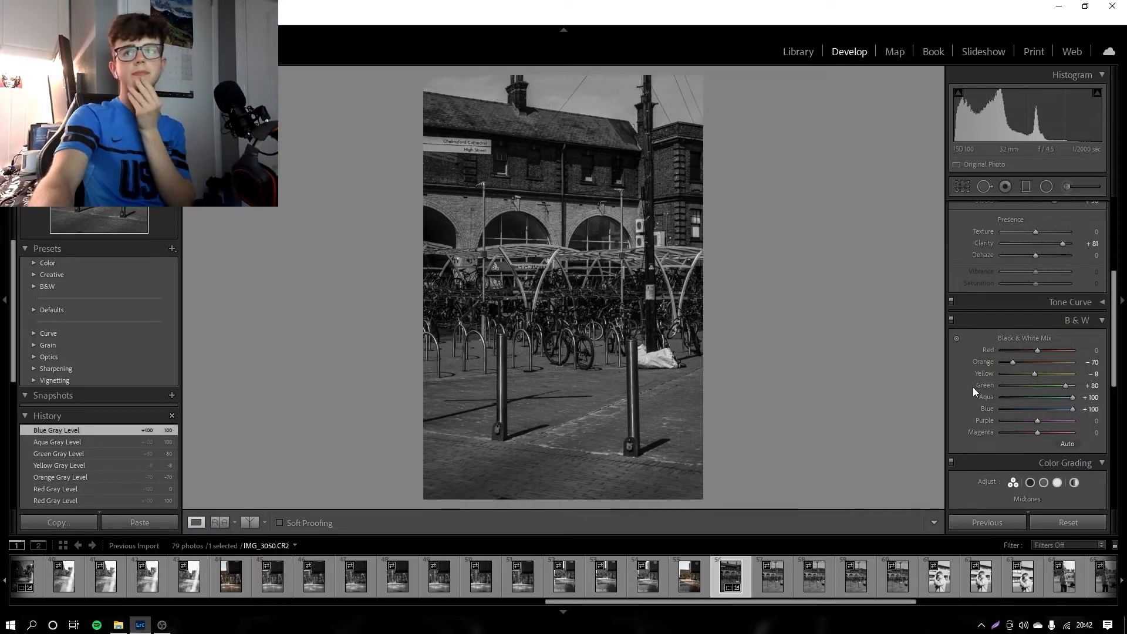
scroll(998, 370, "down", 2)
mouse_move(1037, 356)
left_mouse_down()
mouse_move(1084, 362)
mouse_move(1048, 368)
left_mouse_up()
double_click(979, 368)
scroll(977, 438, "down", 2)
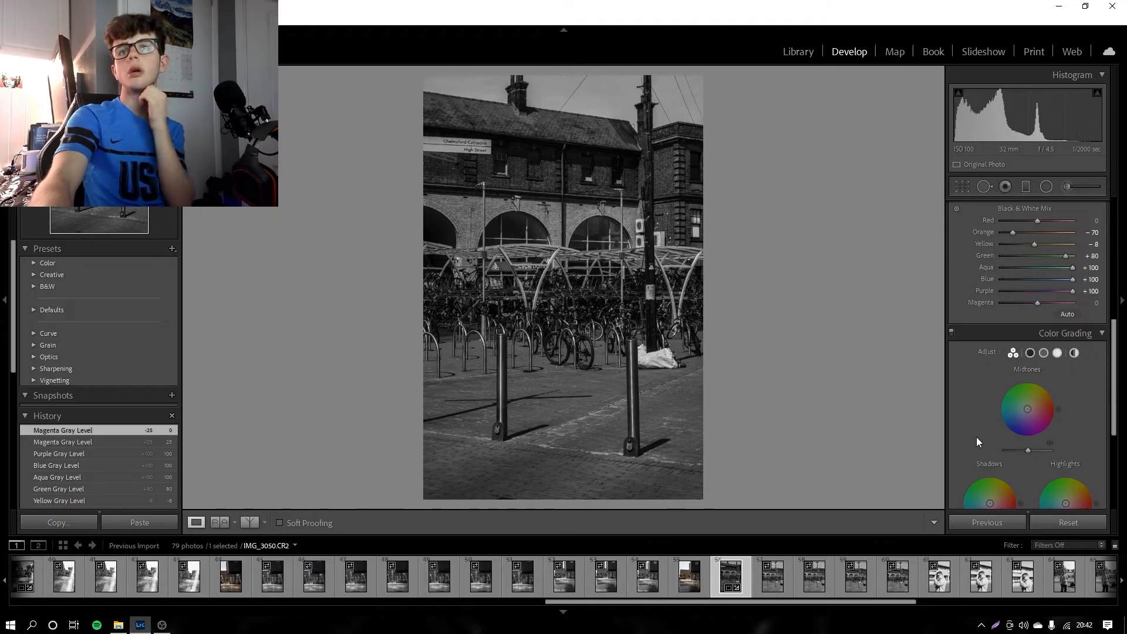
Step: Compare the bicycle rack photo before and after editing, first as a split image and then as two full images side by side
left_click(250, 522)
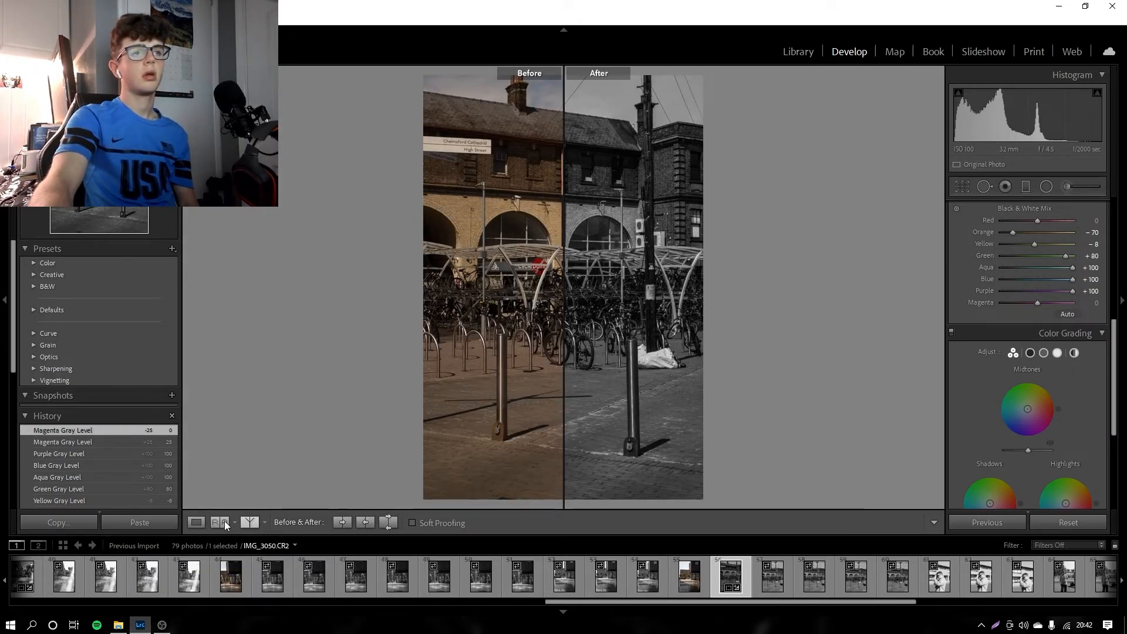
left_click(250, 523)
left_click(250, 523)
left_click(162, 625)
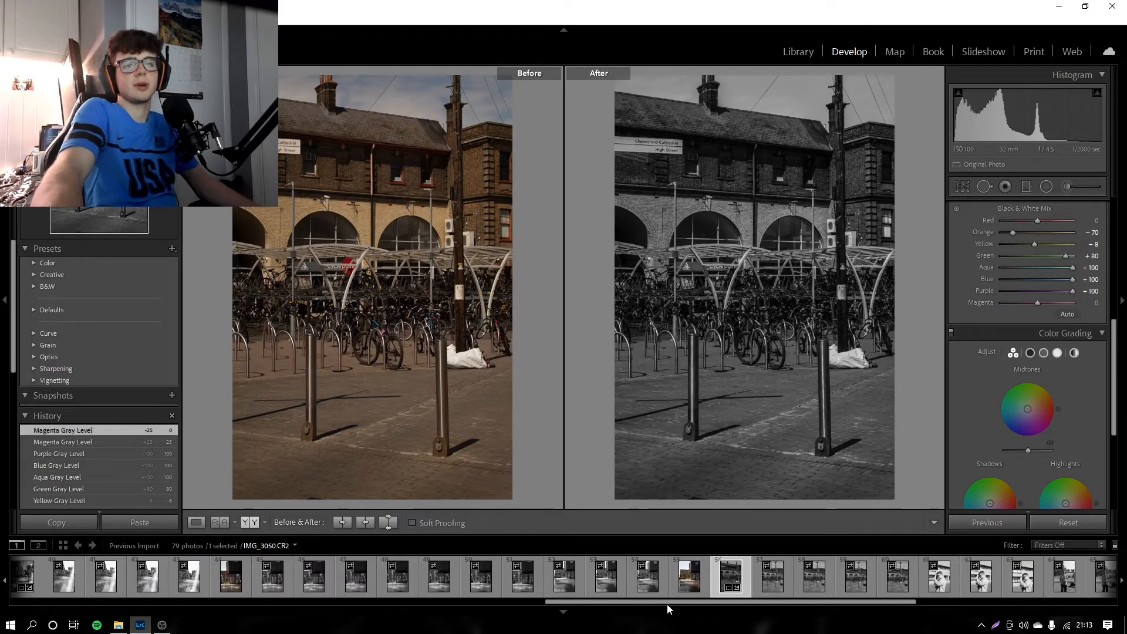
left_click_drag(671, 602, 758, 602)
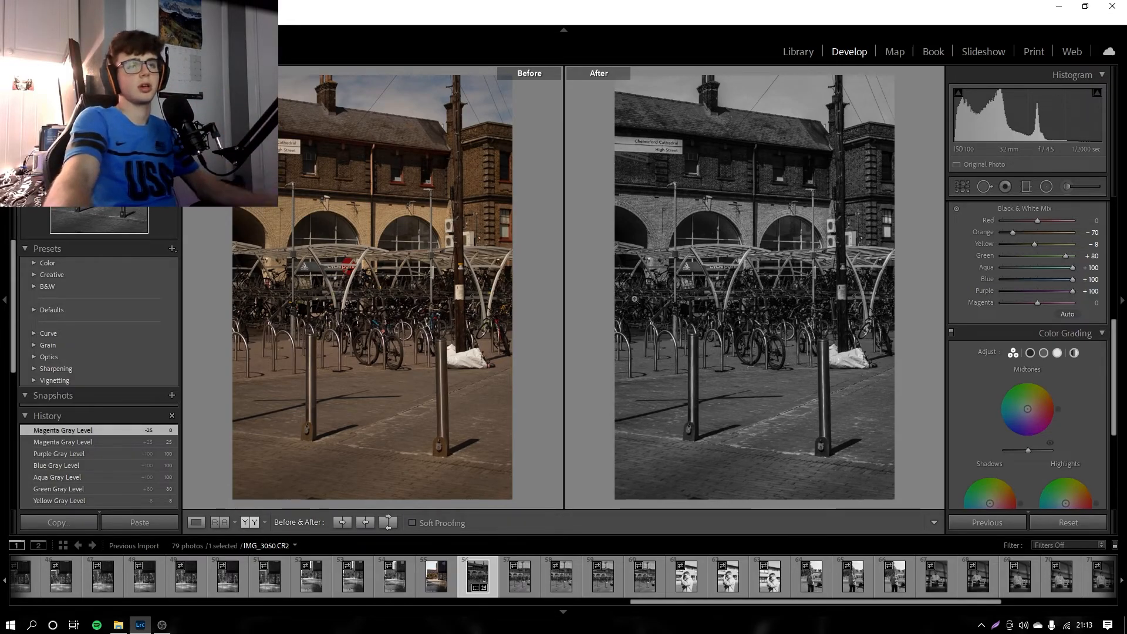
left_click(162, 625)
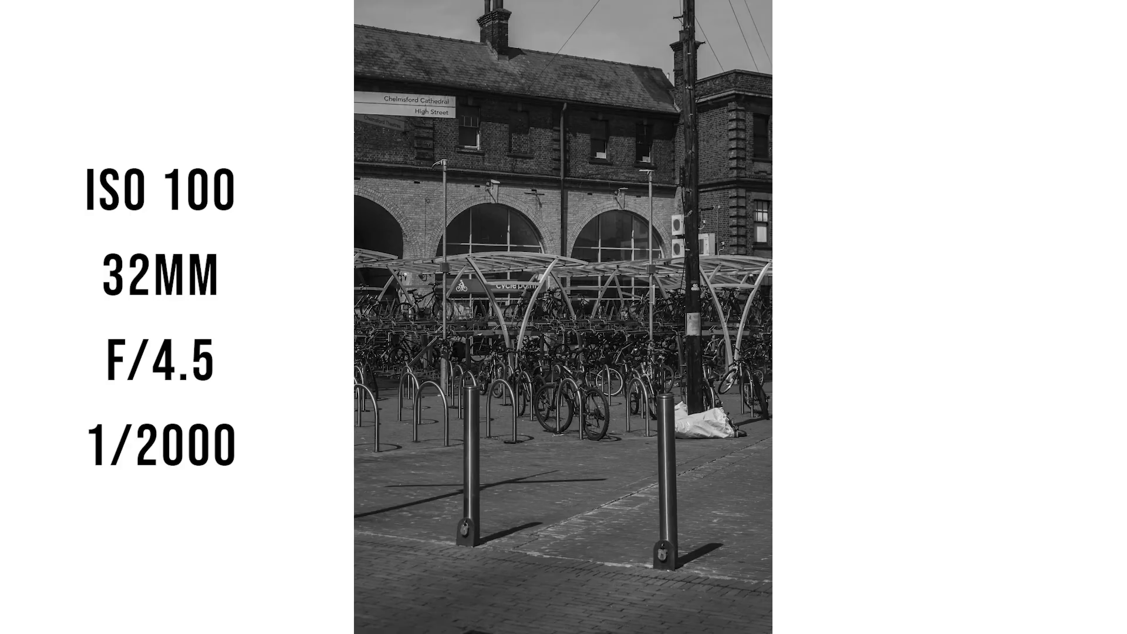